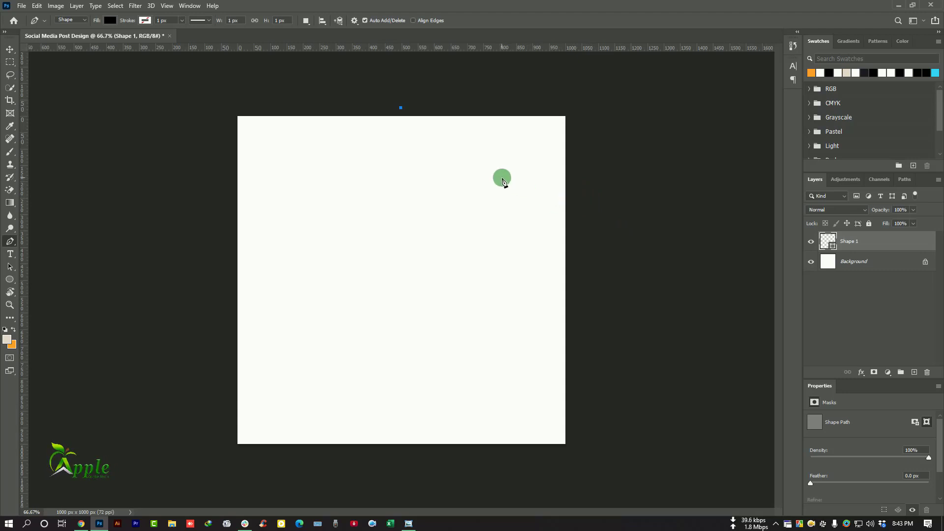
Complete the Pen-drawn curved shape, about 656 × 407 px, covering the canvas's upper-right corner and close its path
left_click_drag(499, 173, 597, 100)
left_click(615, 235)
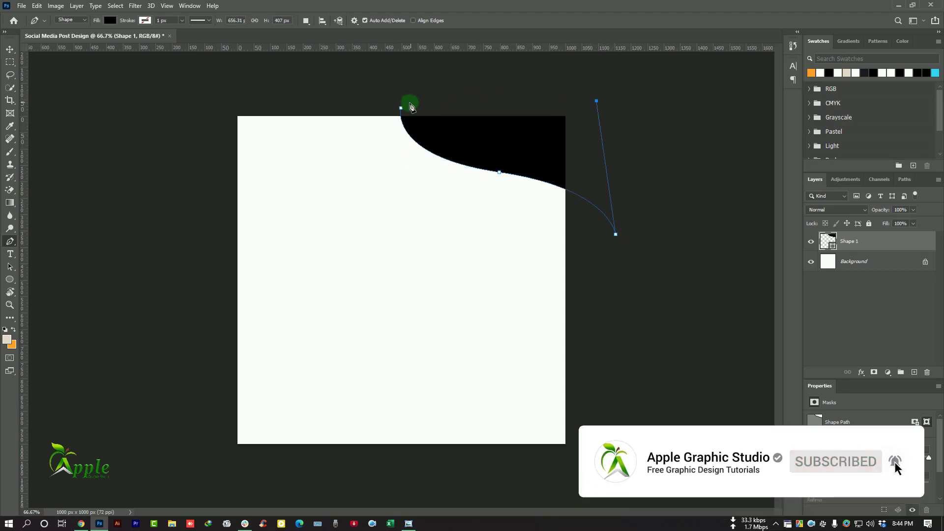
left_click(401, 108)
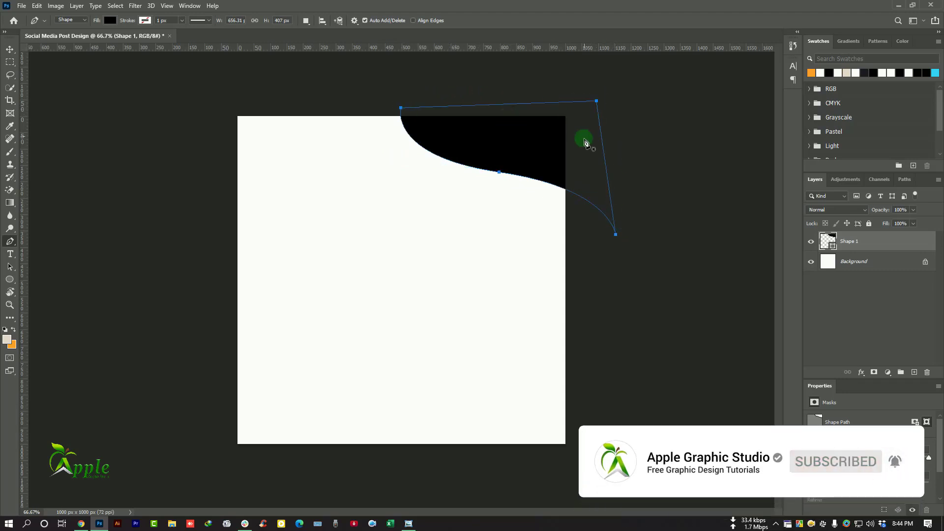
left_click(10, 49)
Recolour the corner shape with the orange swatch and adjust its hue to golden yellow fcbf2b
double_click(832, 244)
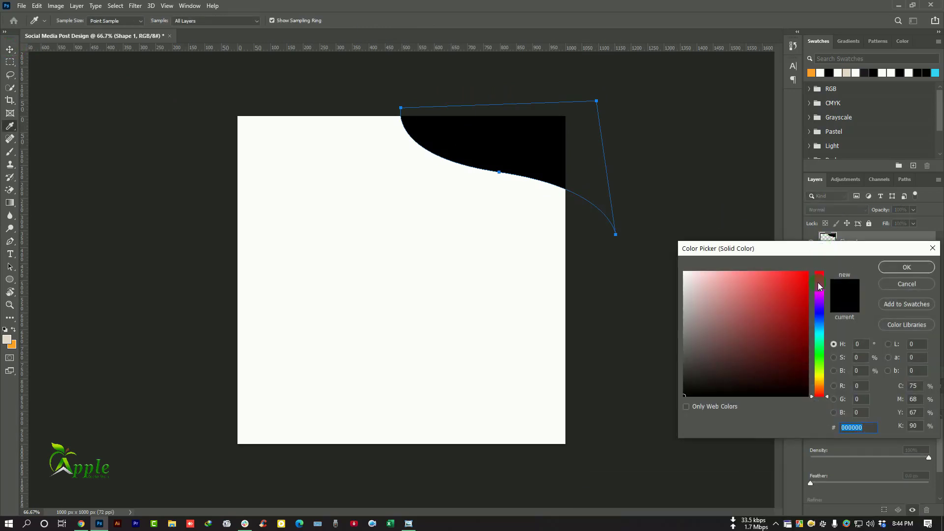
left_click(905, 284)
left_click(812, 74)
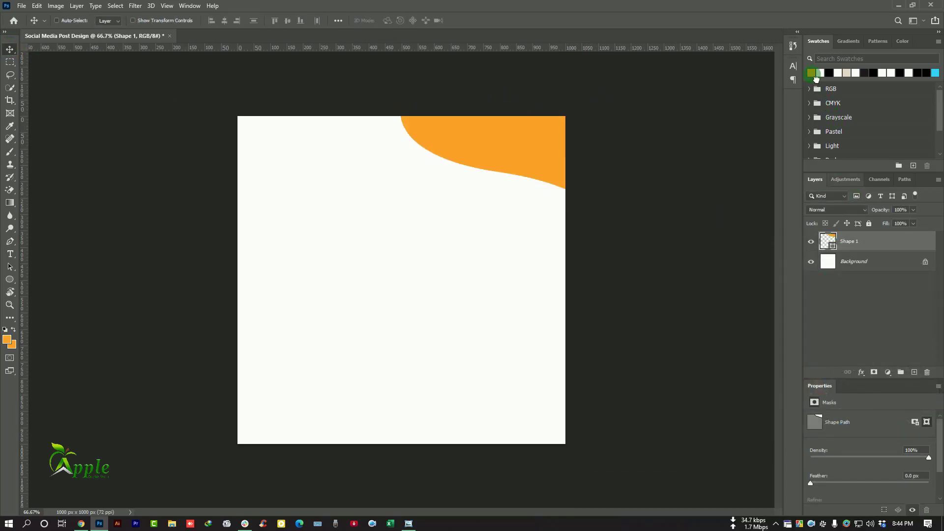
double_click(831, 244)
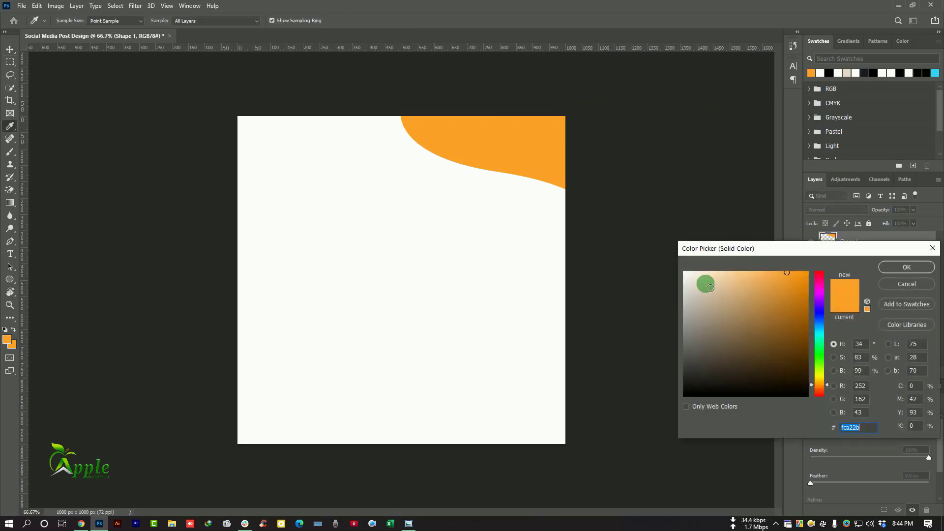
left_click(827, 382)
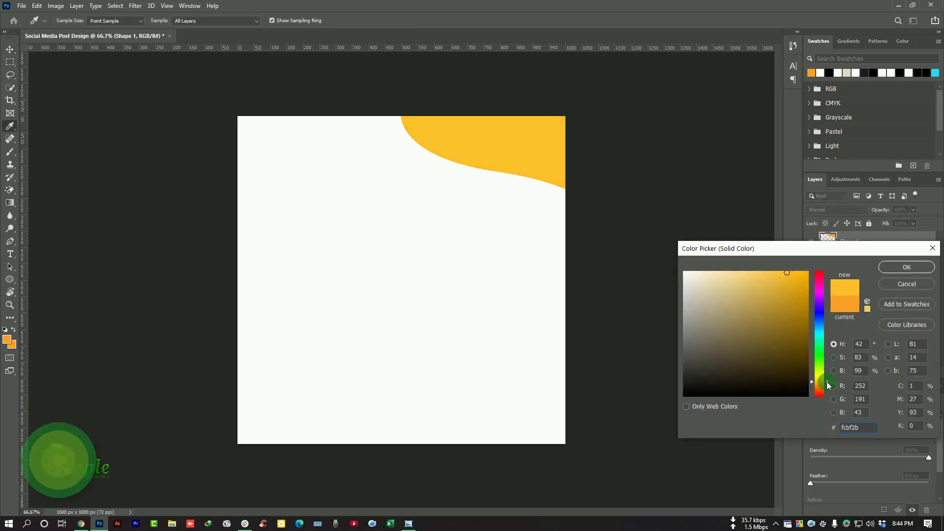
left_click(907, 267)
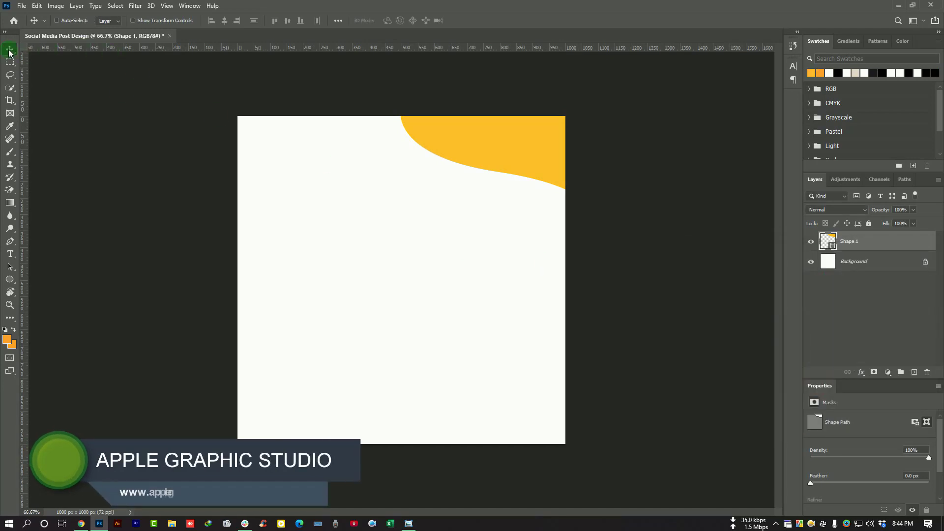
Overlay a duplicate of the corner shape, filled with f9bb27 and offset toward the canvas's right edge
left_click_drag(535, 138, 558, 141)
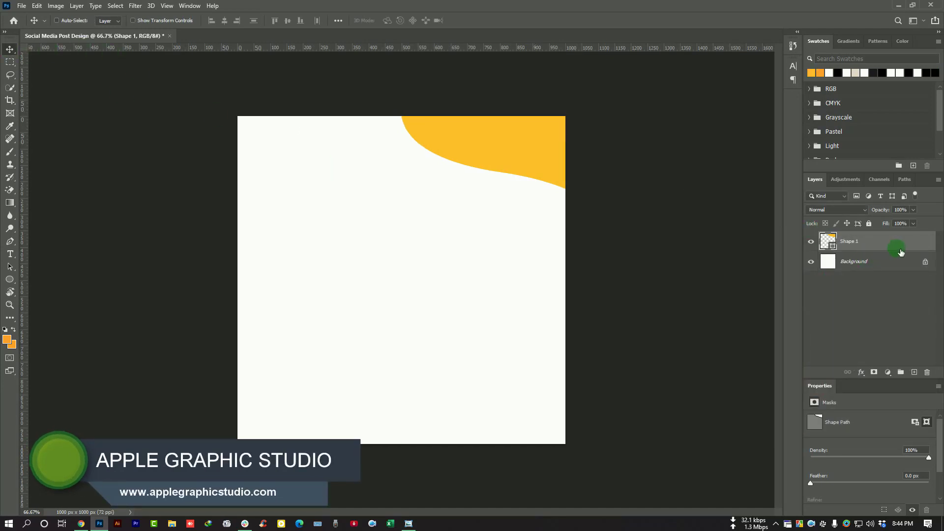
left_click_drag(895, 246, 914, 372)
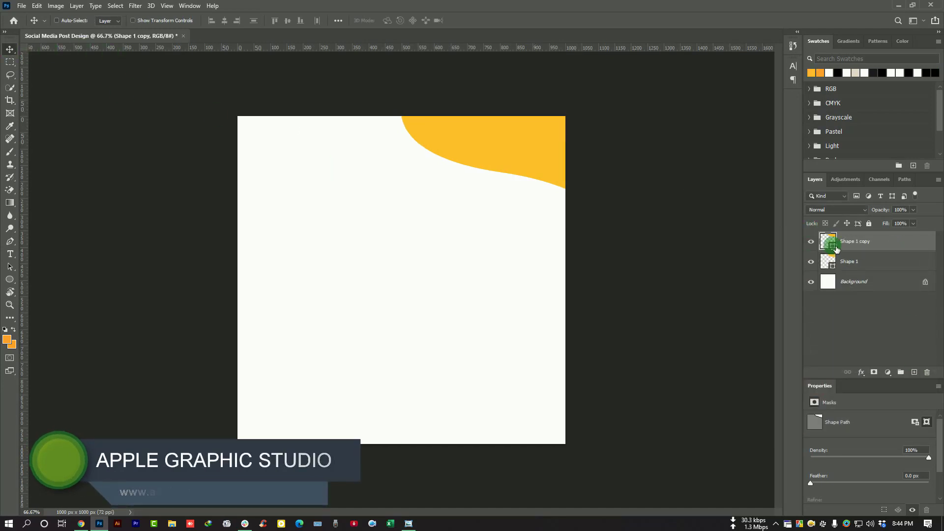
double_click(833, 246)
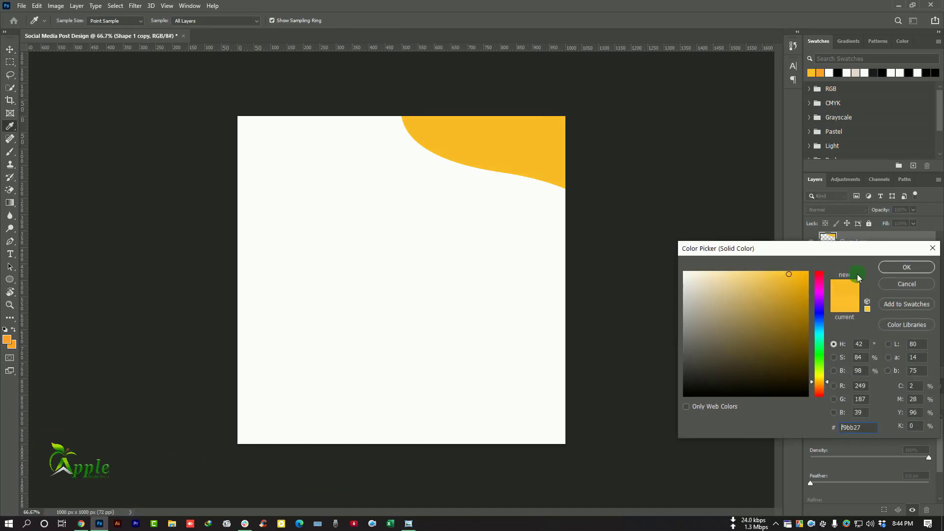
left_click(906, 267)
key("v")
left_click_drag(497, 125, 538, 126)
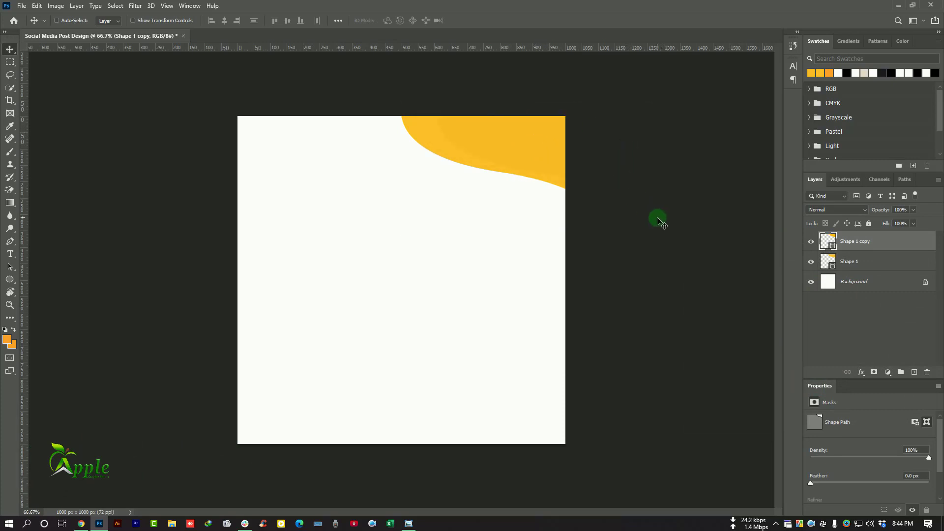
Duplicate Shape 1 again, fill the original with darker yellow eeb325 and offset it so a band shows below the curve
left_click_drag(865, 268, 914, 372)
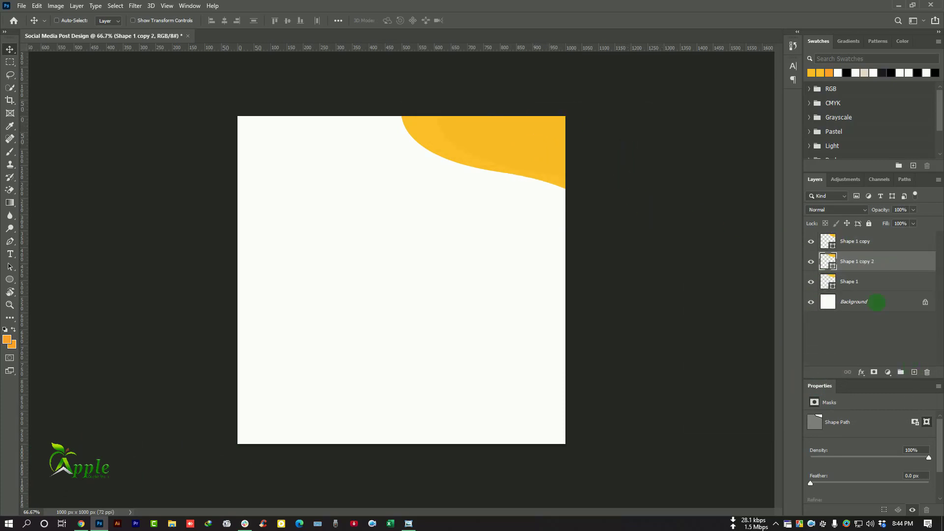
left_click(842, 288)
double_click(835, 286)
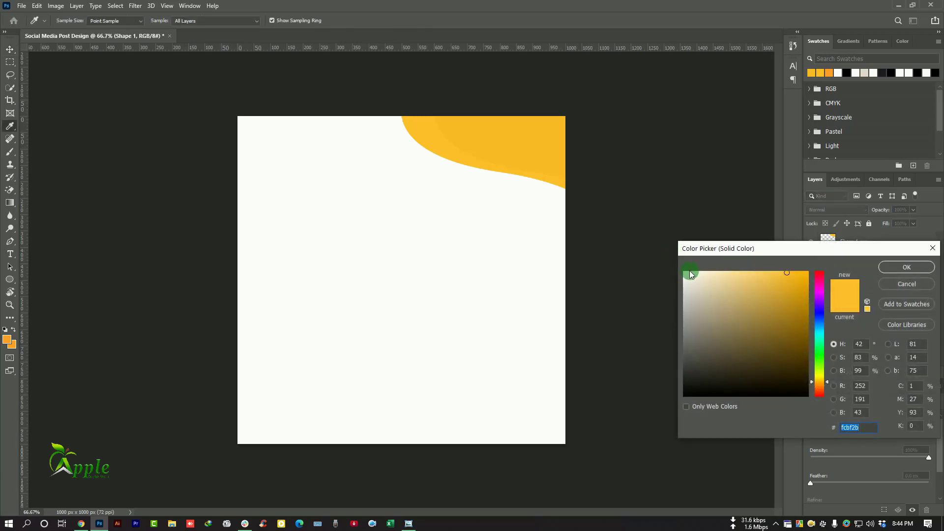
left_click(789, 281)
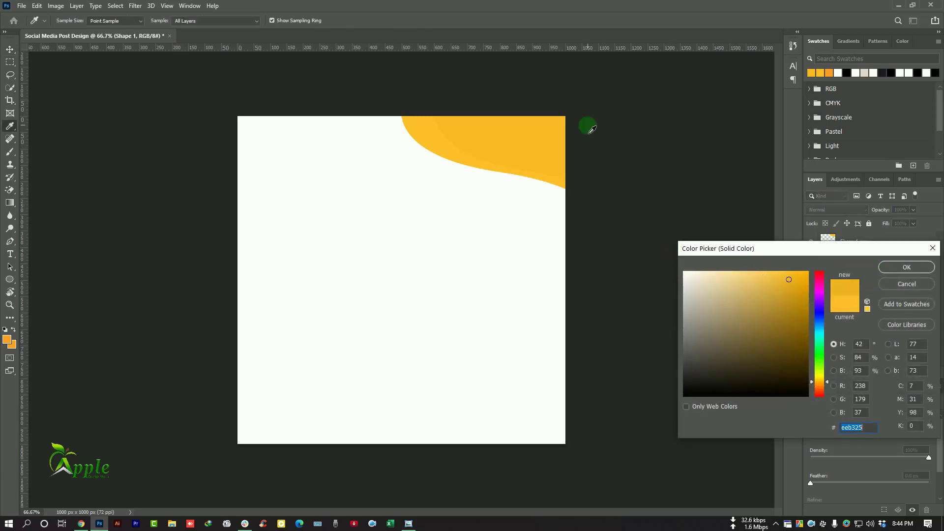
left_click(906, 267)
key("v")
left_click_drag(664, 185, 635, 174)
Rotate Shape 1 by about 4.8° with Free Transform and shift it left so it extends past the other curves
left_click(37, 6)
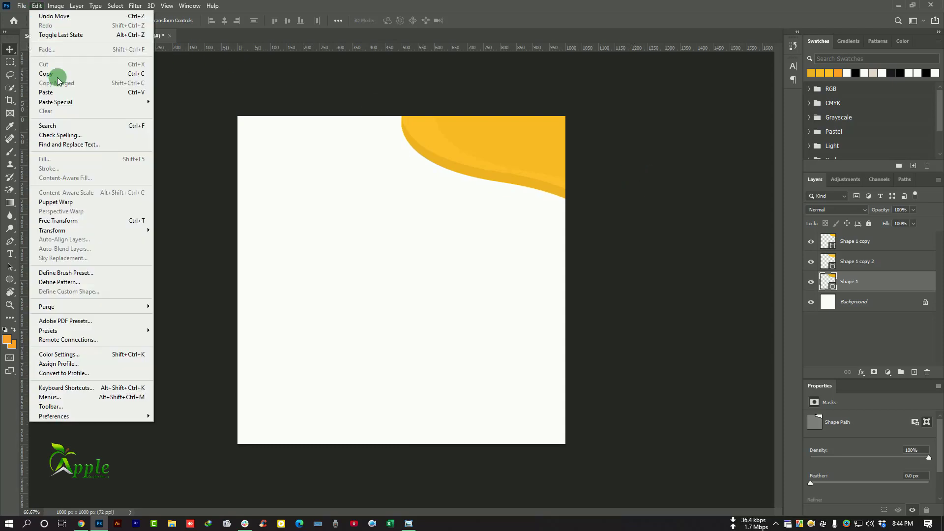
left_click(69, 217)
left_click_drag(642, 184, 655, 169)
left_click_drag(571, 181, 573, 177)
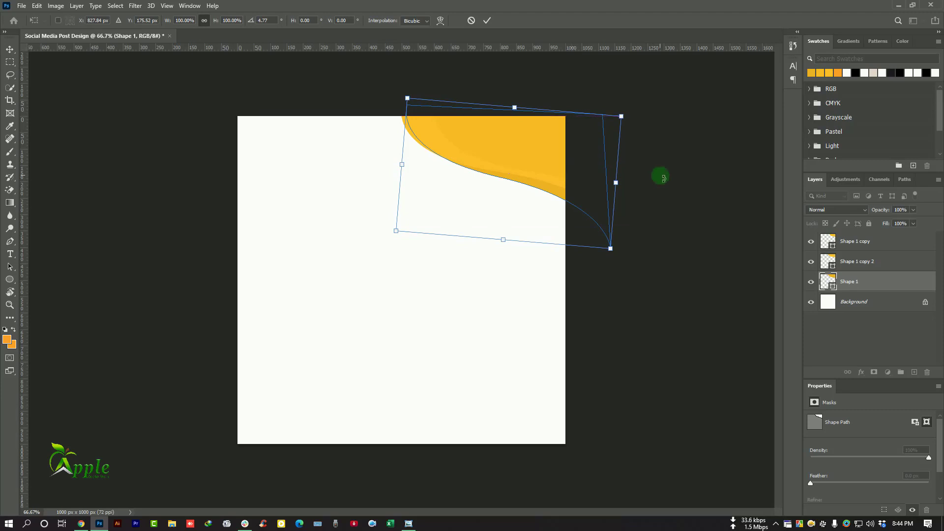
left_click_drag(658, 177, 662, 177)
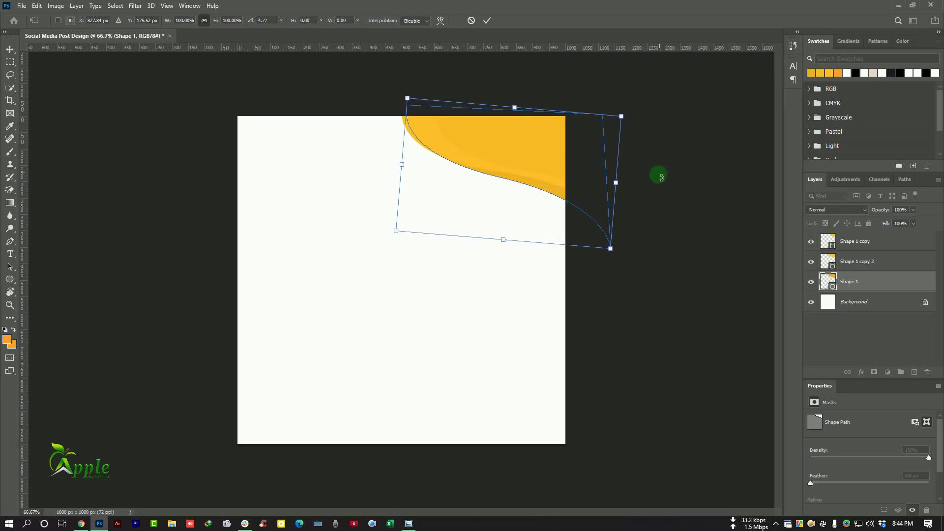
left_click(487, 20)
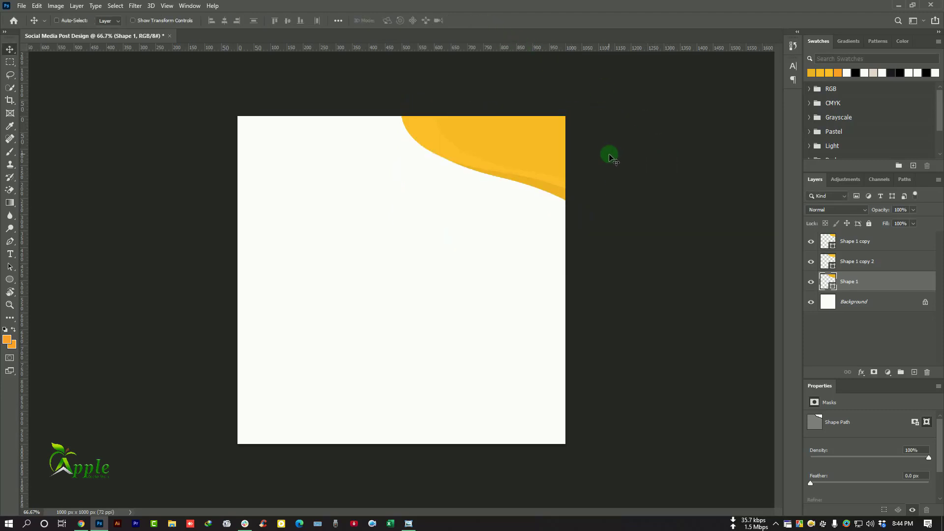
left_click_drag(610, 157, 594, 154)
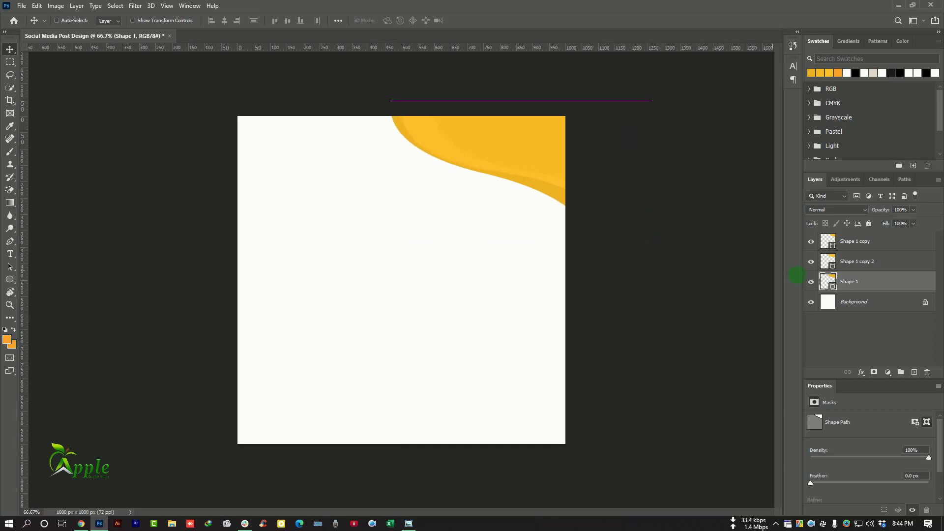
Change Shape 1's fill colour to pale cream fce9bb
double_click(828, 281)
mouse_move(748, 275)
left_mouse_down()
mouse_move(766, 282)
mouse_move(704, 278)
left_mouse_up()
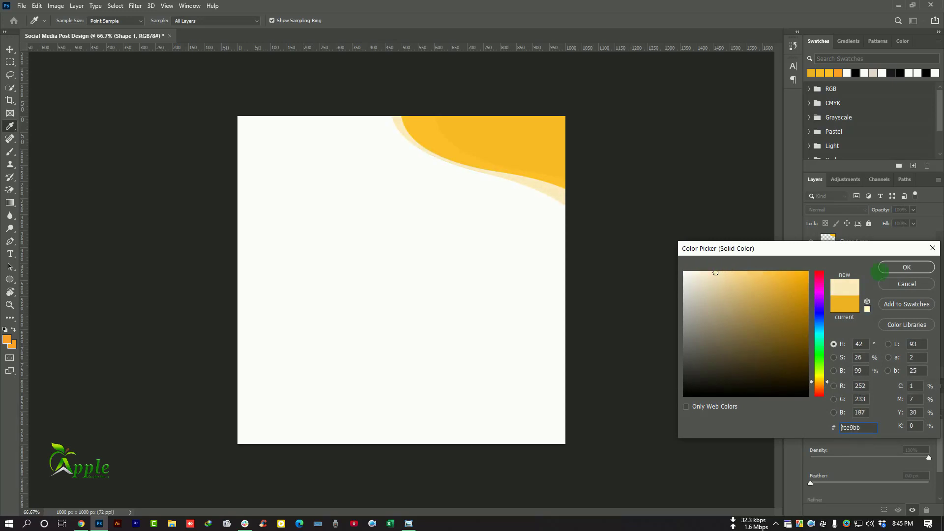
left_click(919, 275)
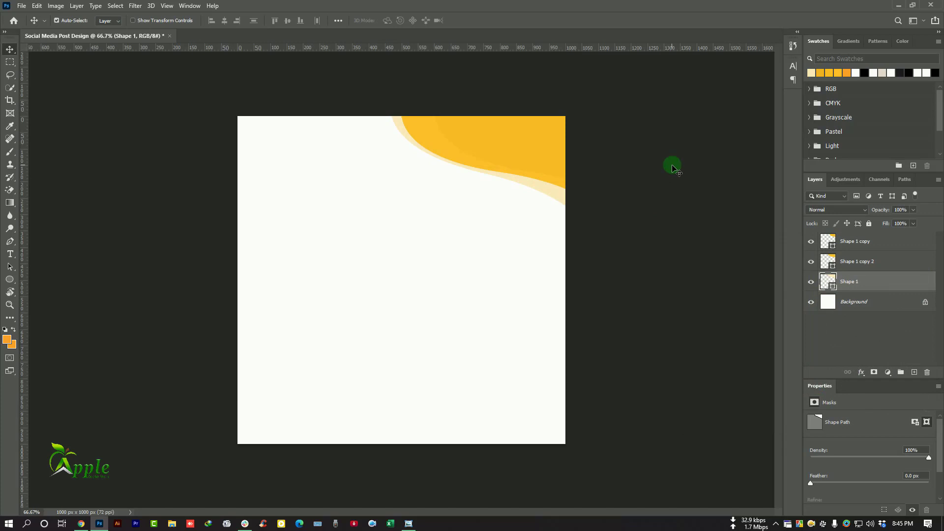
Group the three corner shape layers together
left_click(911, 268, "shift")
left_click(902, 250, "shift")
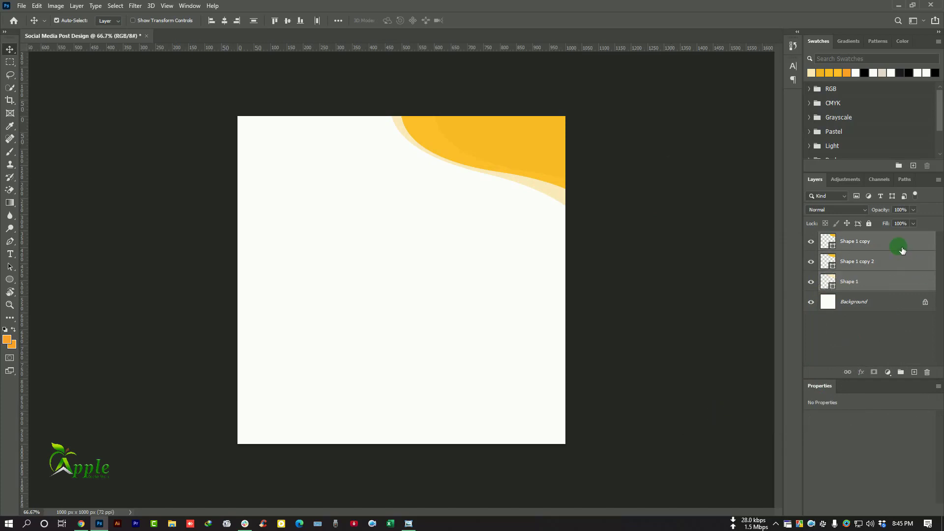
left_click(902, 372)
On a new layer, draw a quarter-round Pen shape, about 758 × 728 px, covering the canvas's lower-left corner
left_click(914, 372)
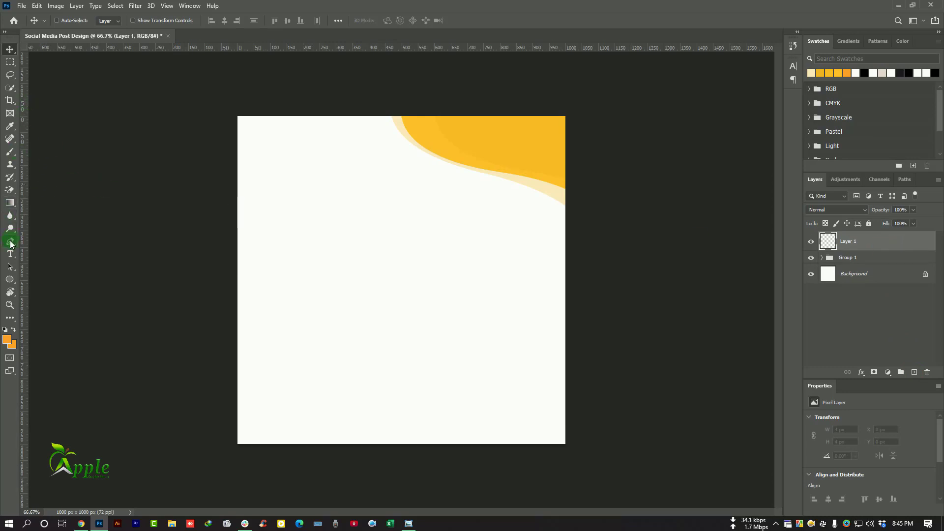
right_click(10, 242)
left_click(34, 242)
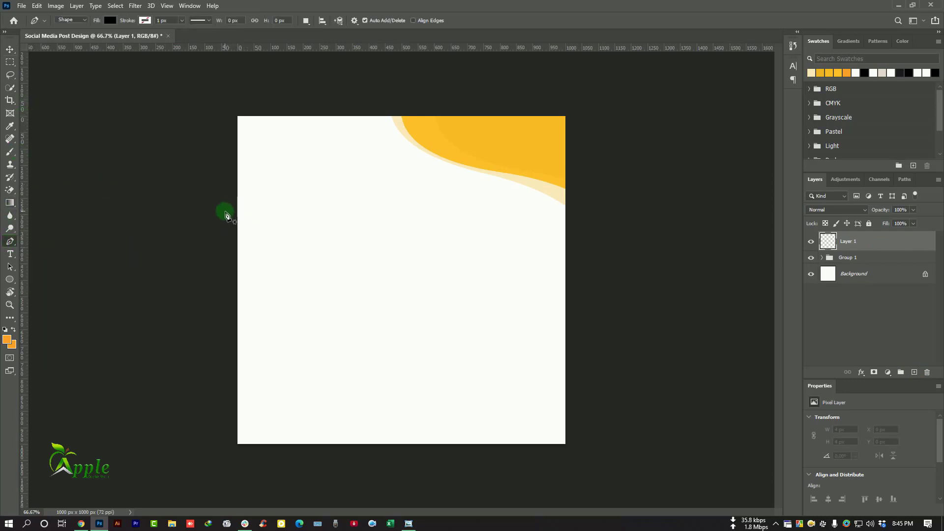
left_click(228, 230)
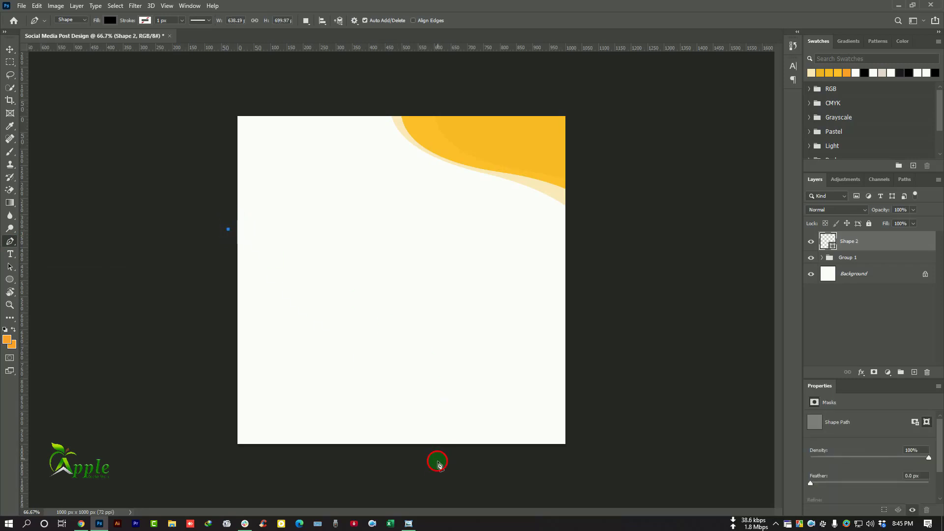
left_click_drag(438, 461, 445, 525)
key("ctrl+z")
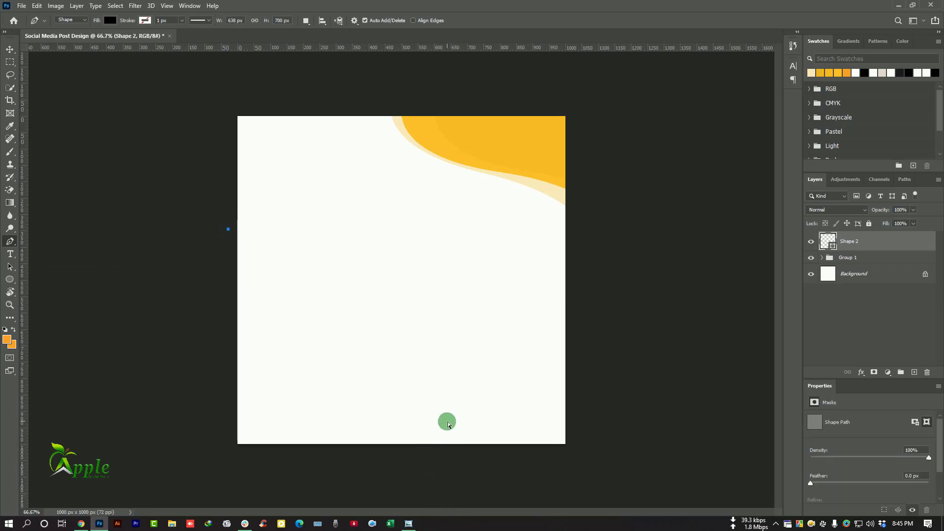
key("ctrl+minus")
key("ctrl+minus")
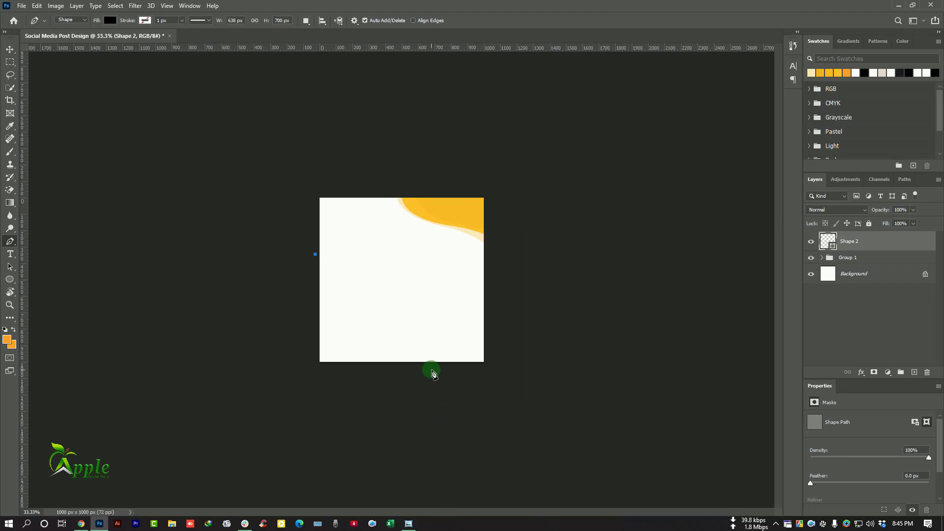
left_click_drag(432, 370, 454, 493)
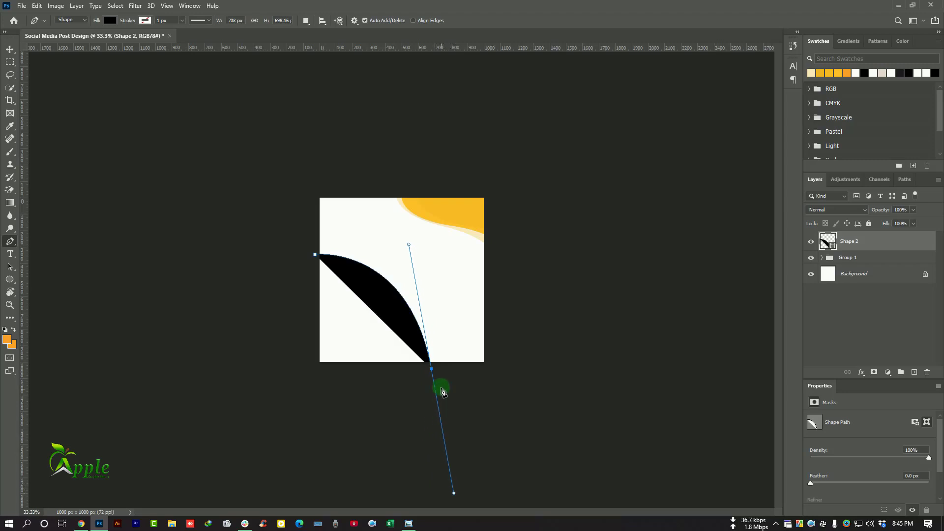
left_click(431, 370)
left_click(307, 373)
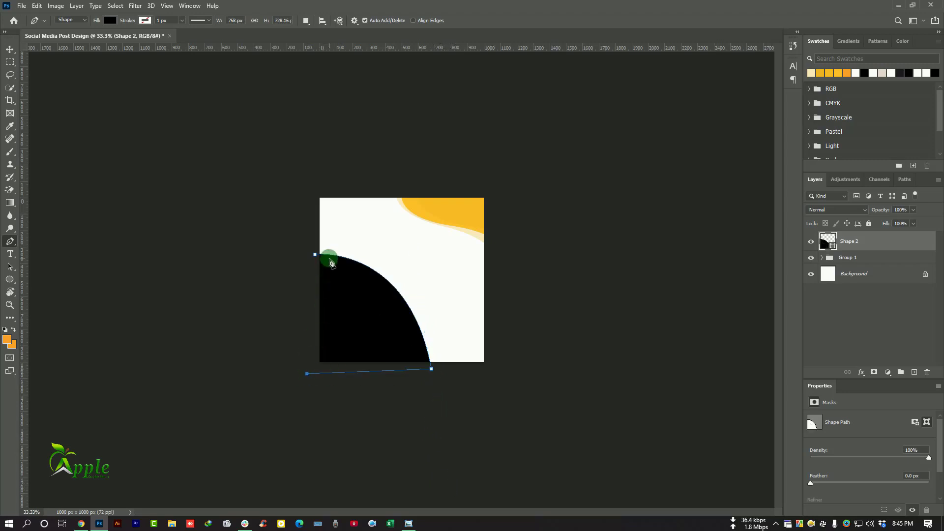
left_click(316, 255)
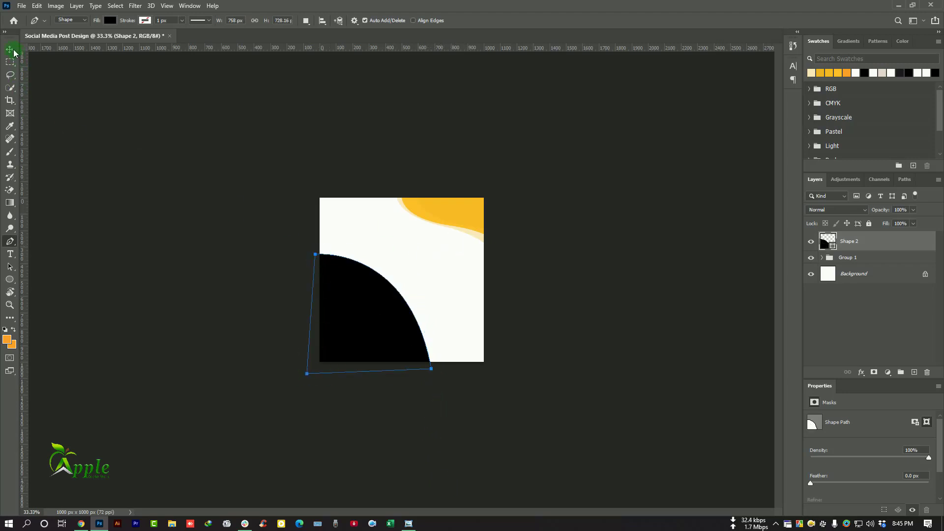
left_click(11, 50)
Fill the quarter-round shape with golden yellow fcbf2b sampled from the upper-right corner shape
double_click(836, 244)
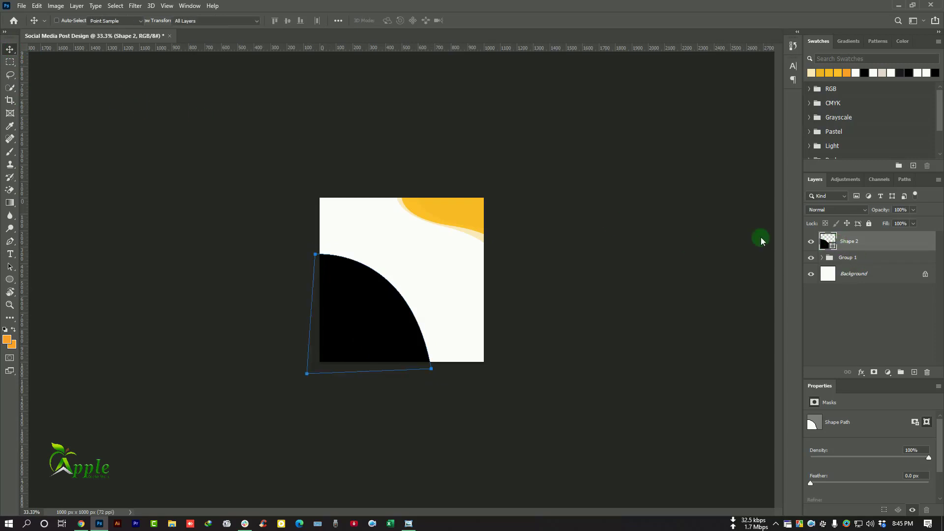
left_click(413, 206)
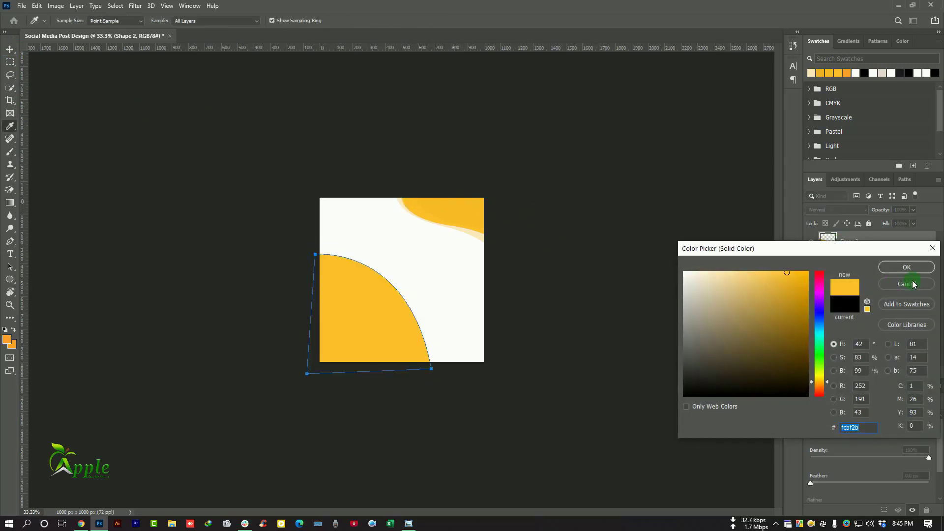
left_click(907, 267)
Rotate the lower-left quarter-round shape clockwise by about 5.1° with Free Transform
key("ctrl+plus")
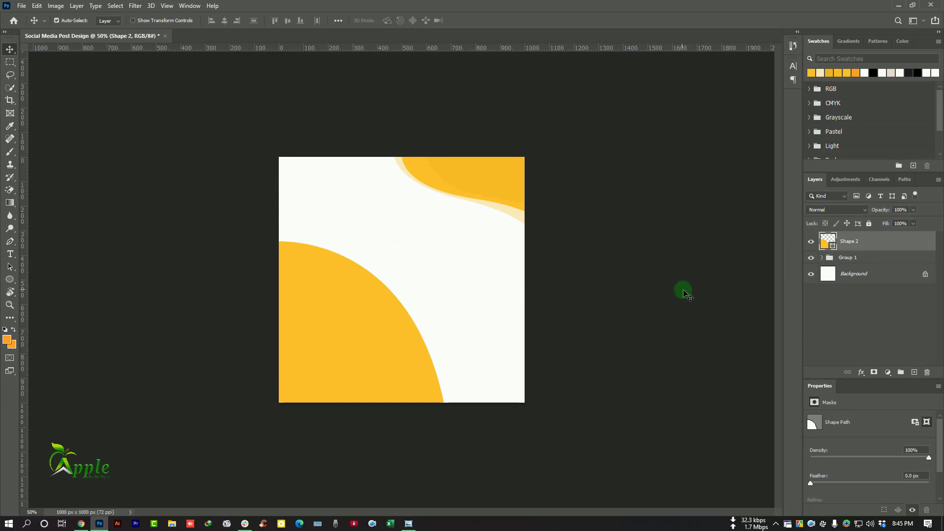
key("ctrl")
left_click(37, 5)
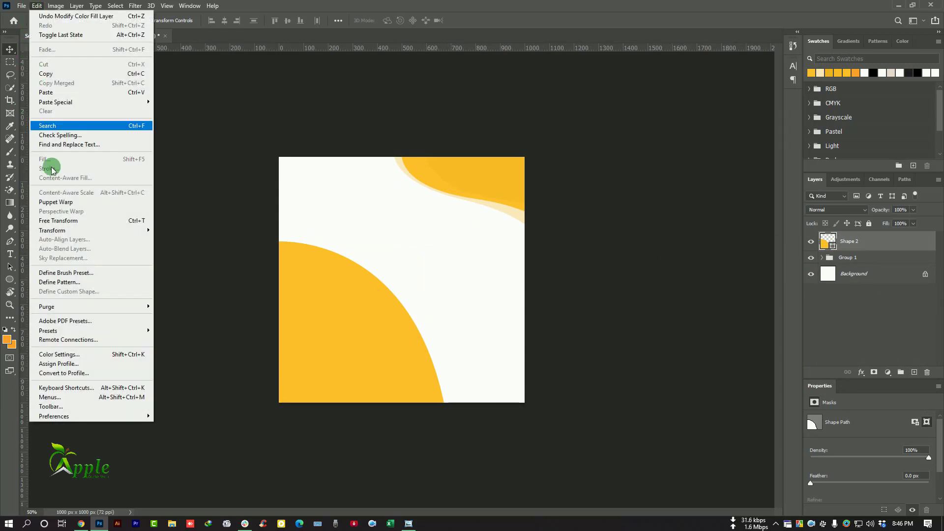
left_click(54, 220)
left_click_drag(487, 284, 492, 298)
Distort the quarter-round shape by pulling its upper corners outward for a fuller curve, apply it, and shift the shape slightly downward
right_click(392, 328)
left_click(418, 361)
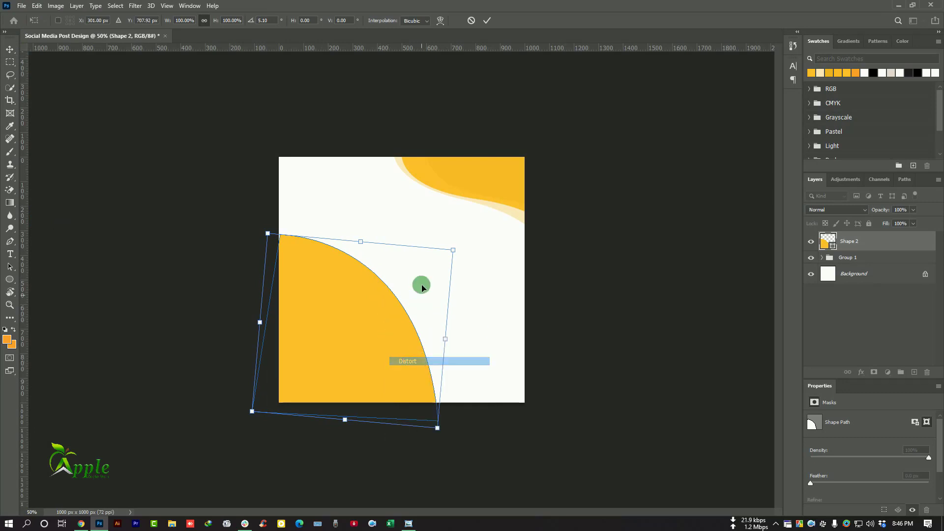
left_click_drag(267, 234, 264, 236)
left_click_drag(451, 249, 544, 186)
left_click_drag(422, 281, 411, 299)
left_click(486, 22)
left_click_drag(430, 219, 429, 242)
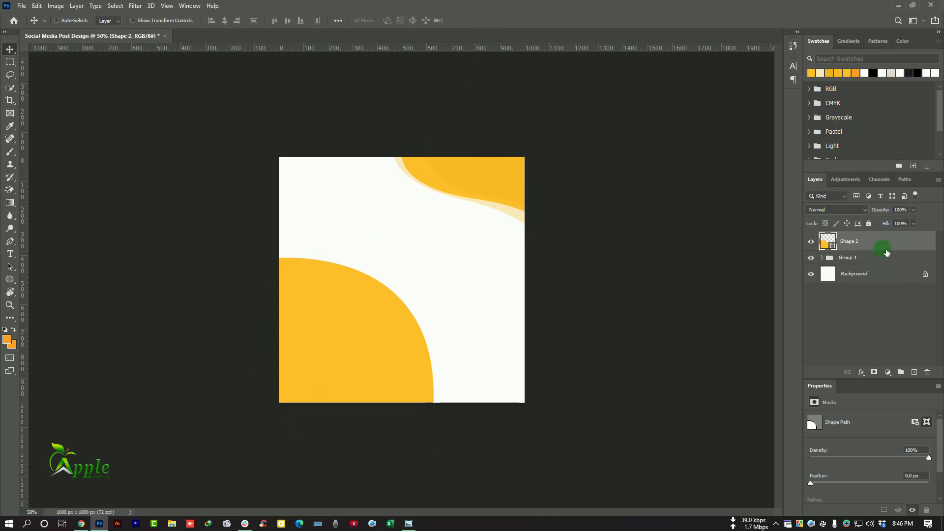
Duplicate Shape 2, fill the copy with the darker yellow sampled from the upper-right shape, and offset it toward the lower-left corner
left_click_drag(887, 253, 914, 372)
double_click(828, 243)
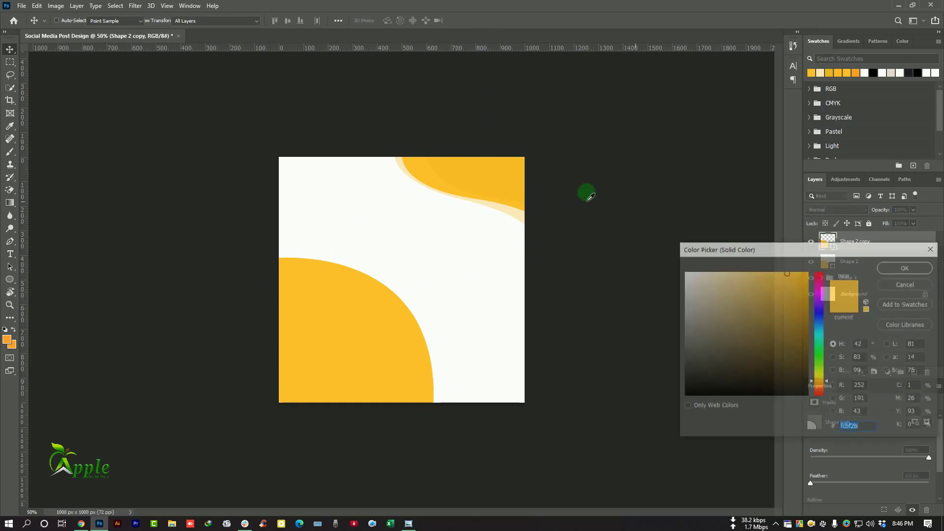
left_click(463, 170)
left_click(907, 268)
key("v")
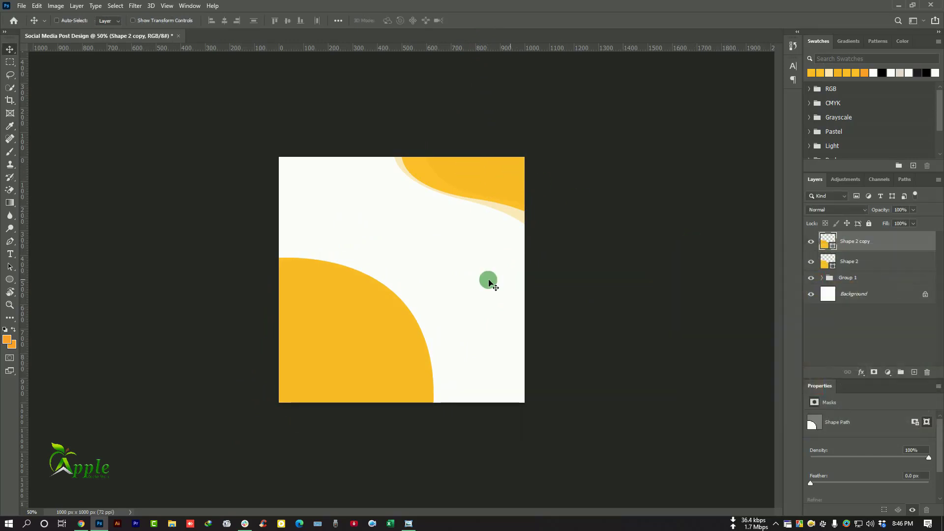
left_click_drag(489, 280, 445, 330)
Duplicate Shape 2 again, fill the original with pale cream fce9bb sampled from the upper-right edge, and offset it to the lower right
left_click_drag(842, 263, 915, 373)
double_click(837, 287)
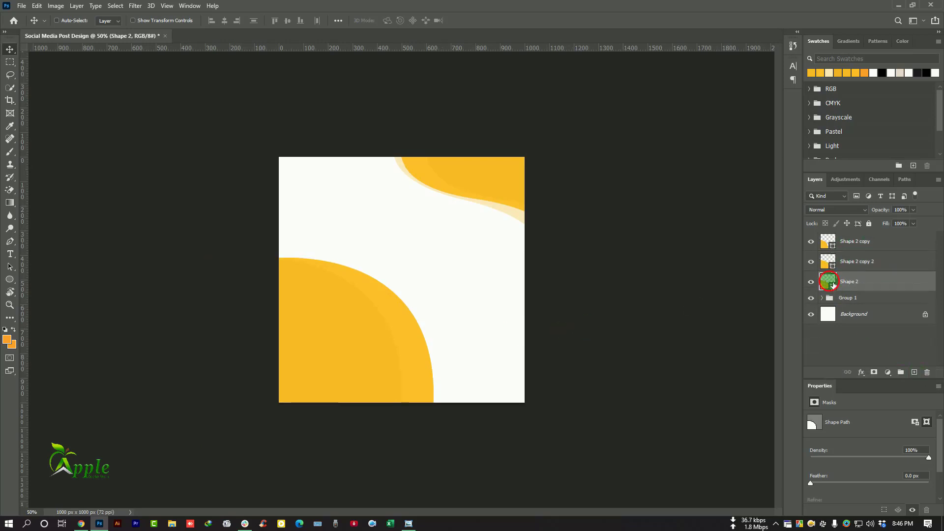
left_click(519, 209)
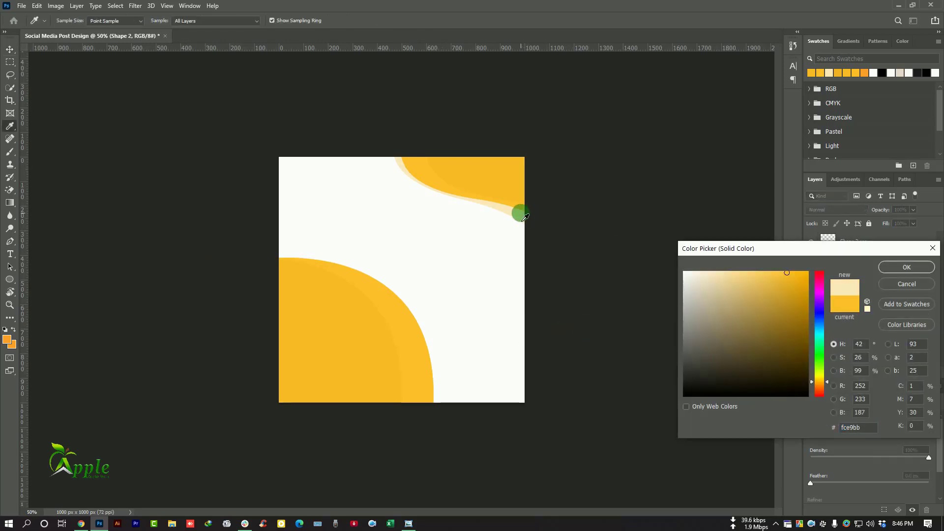
left_click(906, 267)
key("v")
left_click_drag(418, 332, 430, 348)
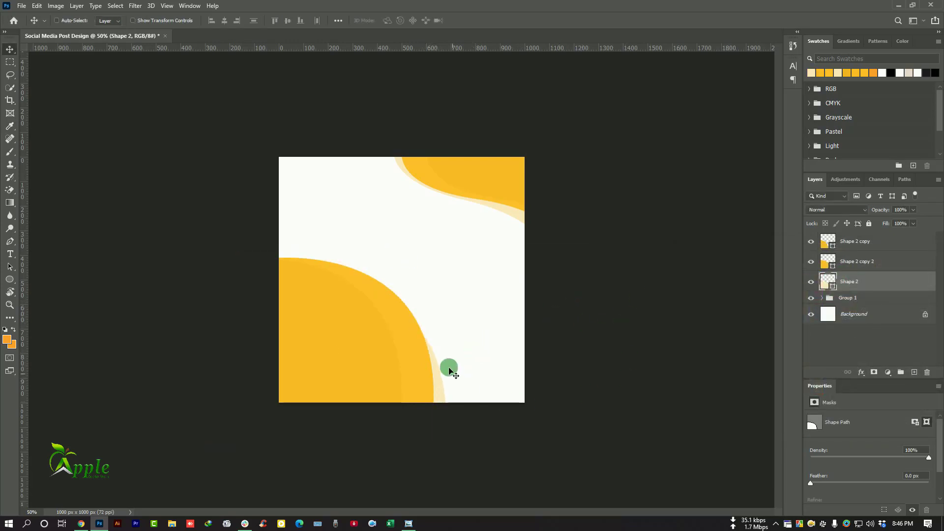
Group the three lower-left corner shape layers together
key("ctrl+plus")
left_click(863, 261, "ctrl")
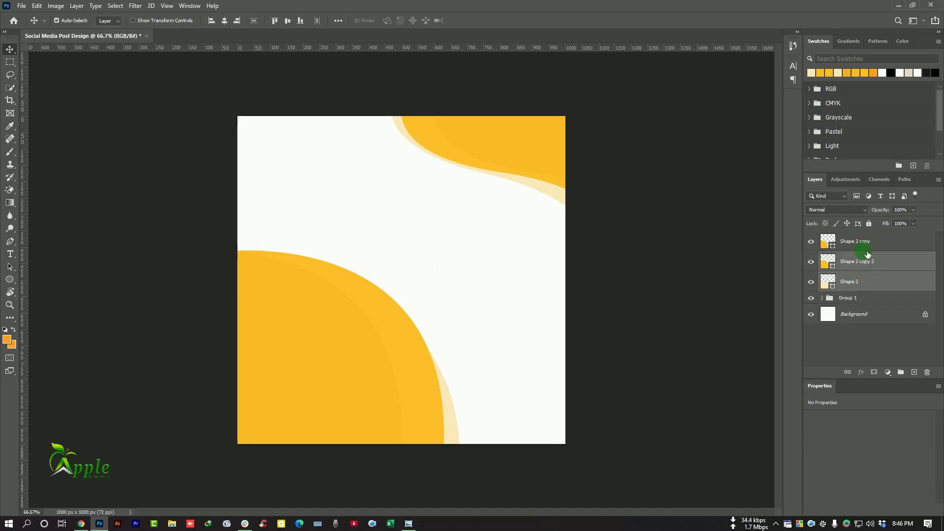
left_click(863, 242, "ctrl")
left_click(904, 373)
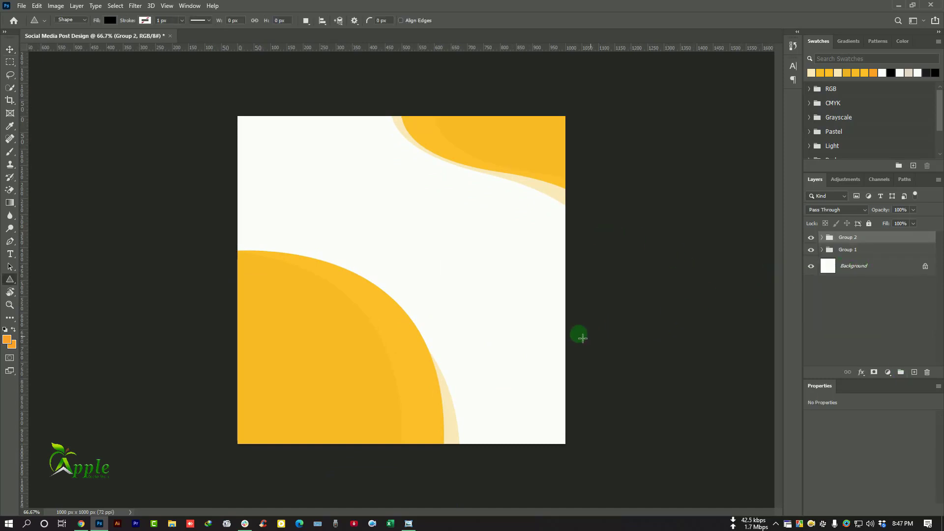
Draw a triangle about 546 × 473 px right of the canvas centre with the Triangle tool
right_click(11, 279)
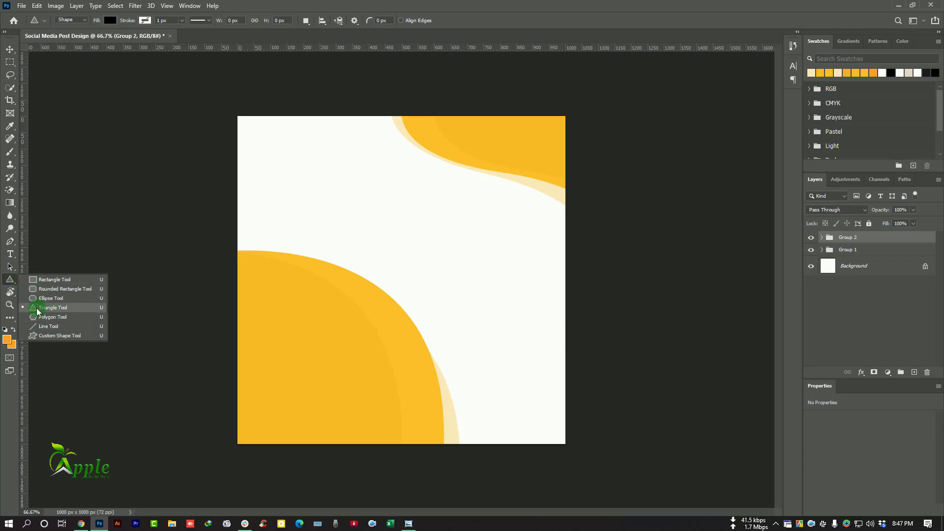
left_click(39, 308)
right_click(10, 279)
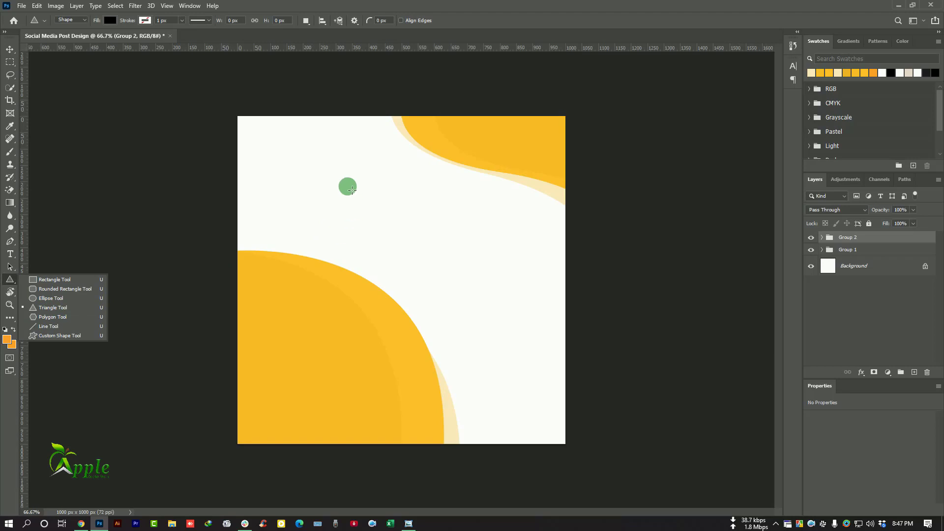
left_click_drag(348, 185, 597, 392)
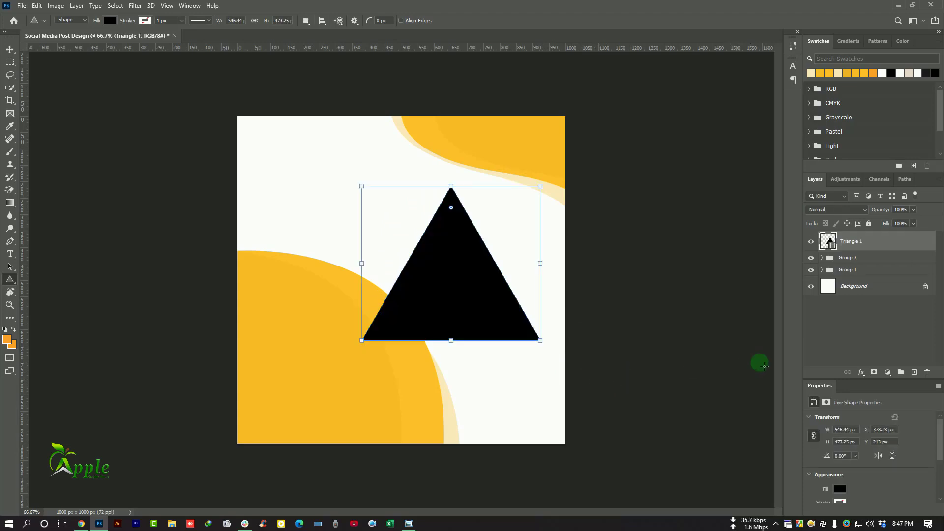
Fill the triangle with light grey e9e8e8
double_click(831, 244)
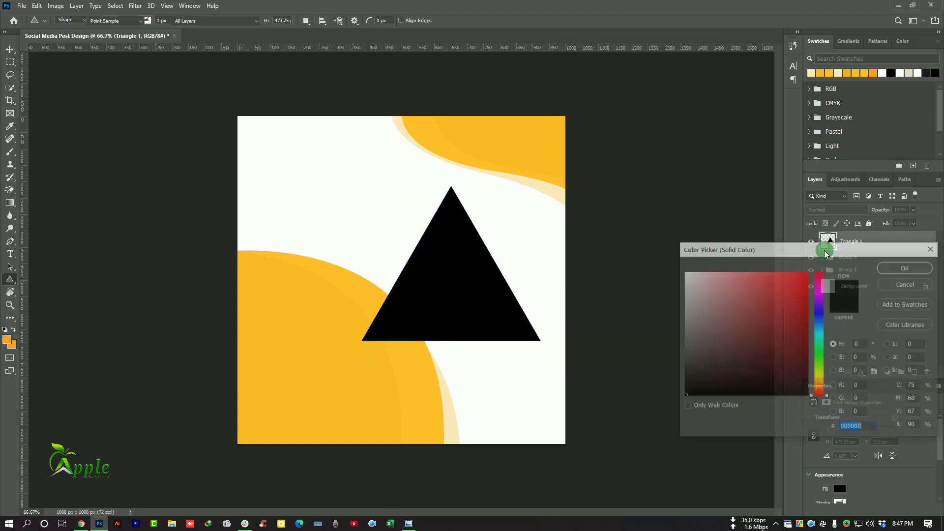
left_click_drag(691, 283, 689, 286)
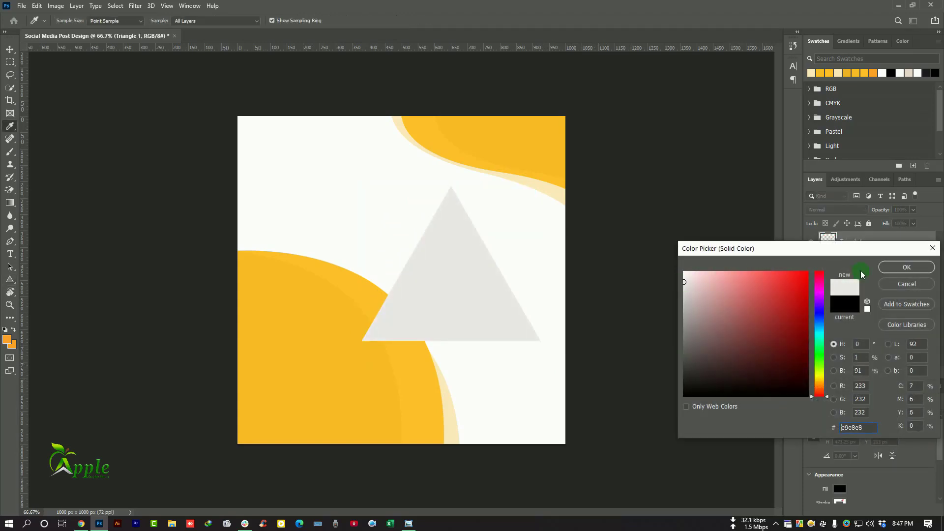
left_click(900, 267)
Round the triangle's corners with a 54 px radius
scroll(846, 485, "down", 3)
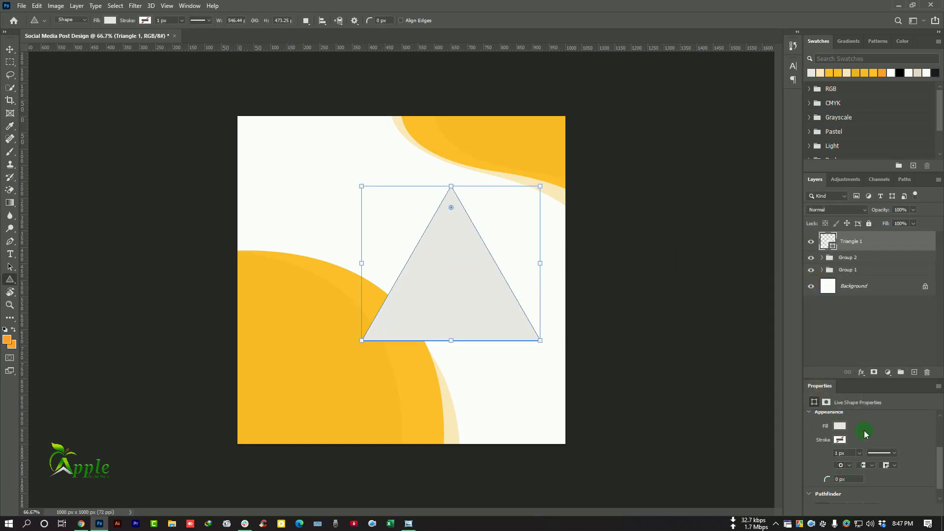
scroll(866, 434, "up", 1)
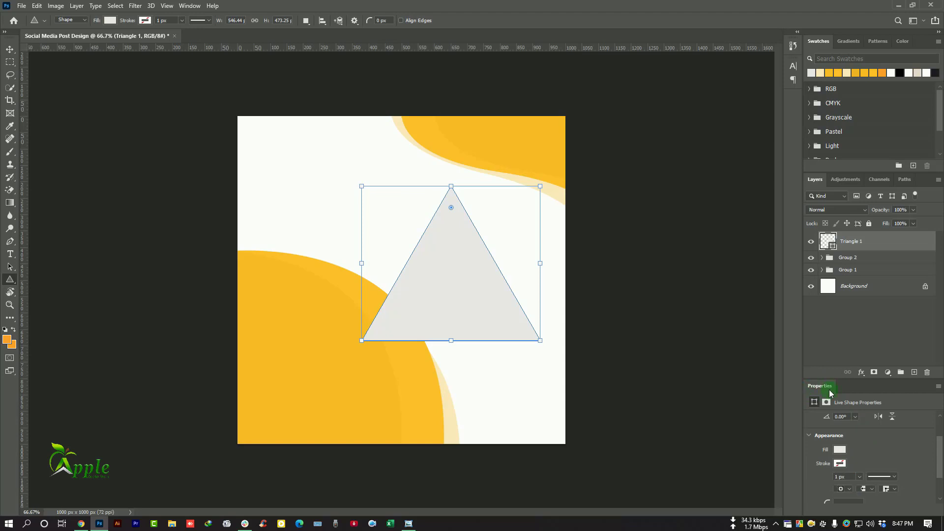
scroll(853, 474, "down", 1)
left_click_drag(830, 488, 849, 487)
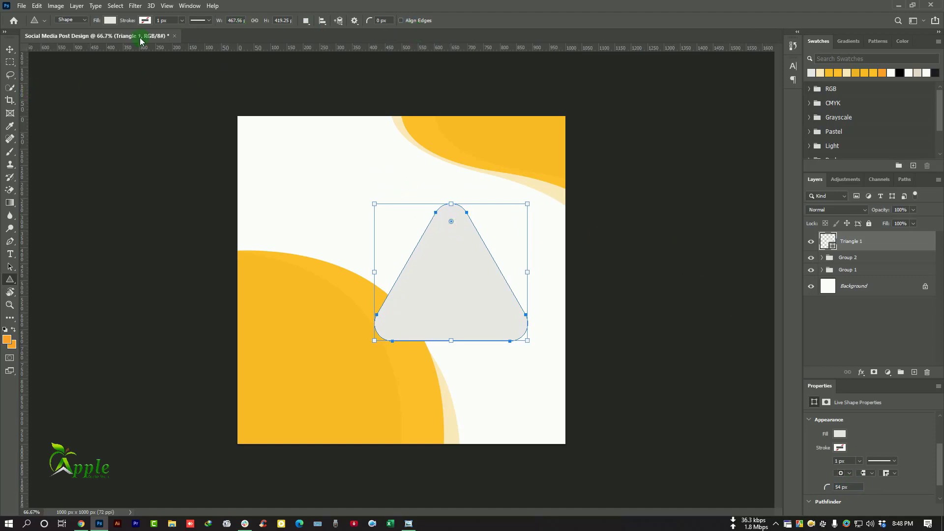
left_click(10, 49)
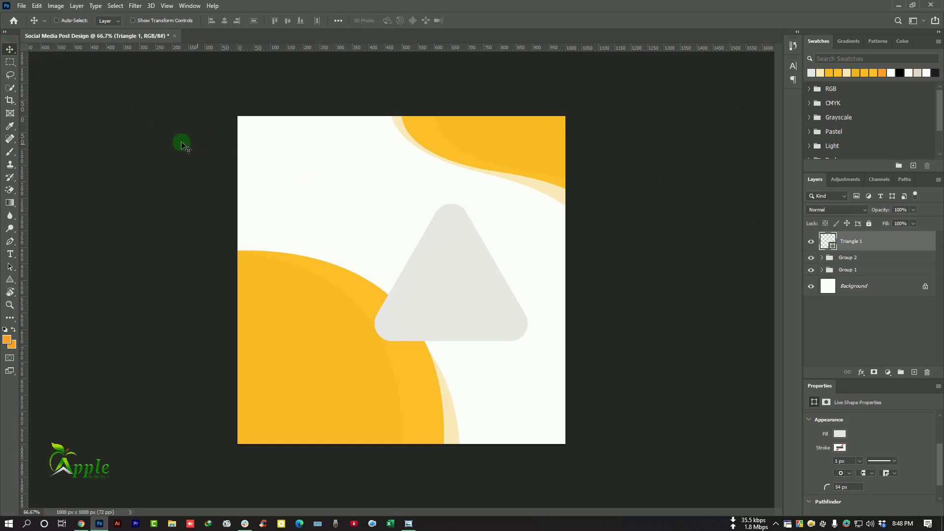
Duplicate the Triangle 1 layer, hide the original, and set the copy's fill to none
left_click_drag(884, 246, 915, 372)
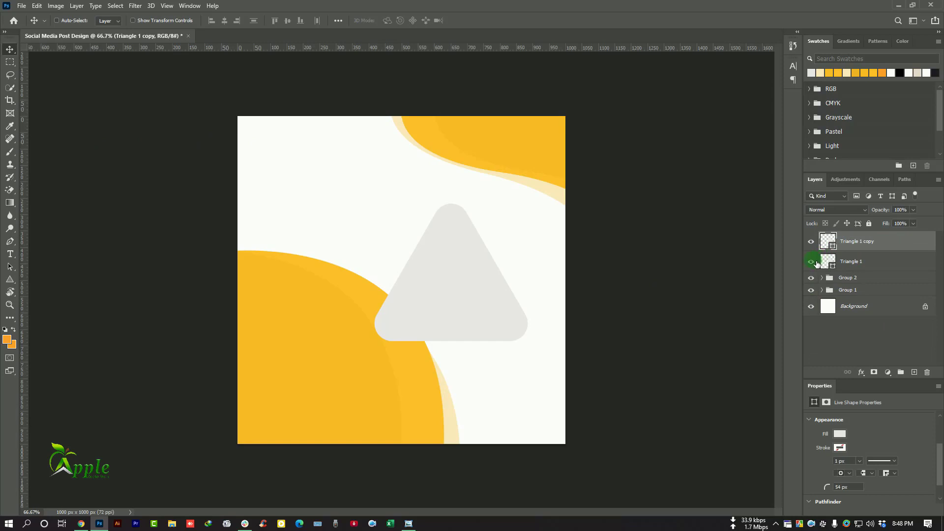
left_click(191, 315)
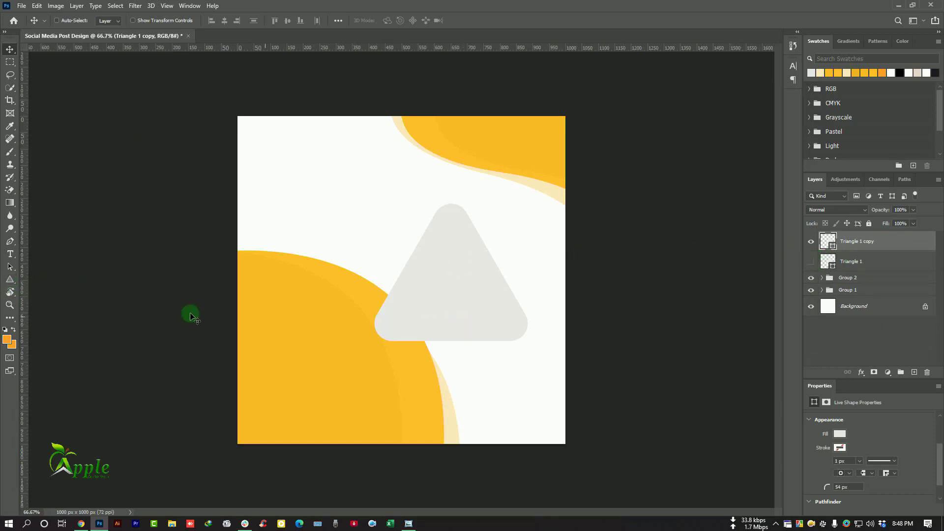
left_click(10, 281)
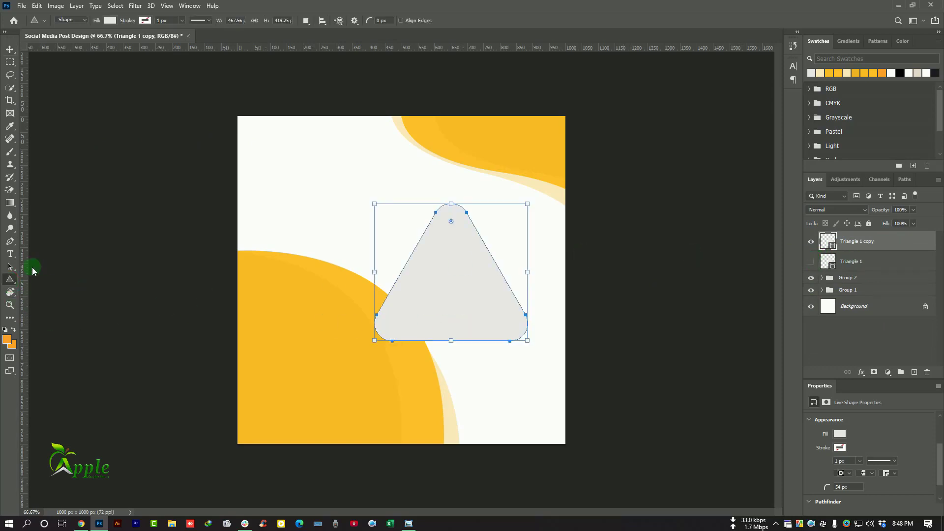
left_click(111, 20)
left_click(53, 39)
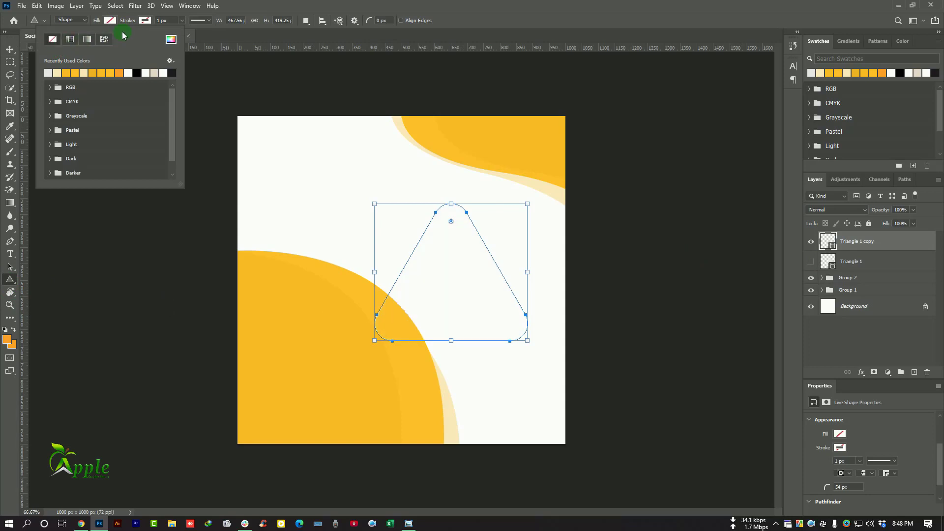
Give the triangle copy a 4 px stroke in golden yellow (RGB 249, 187, 39) sampled from the upper-right shape
left_click(145, 21)
left_click(206, 41)
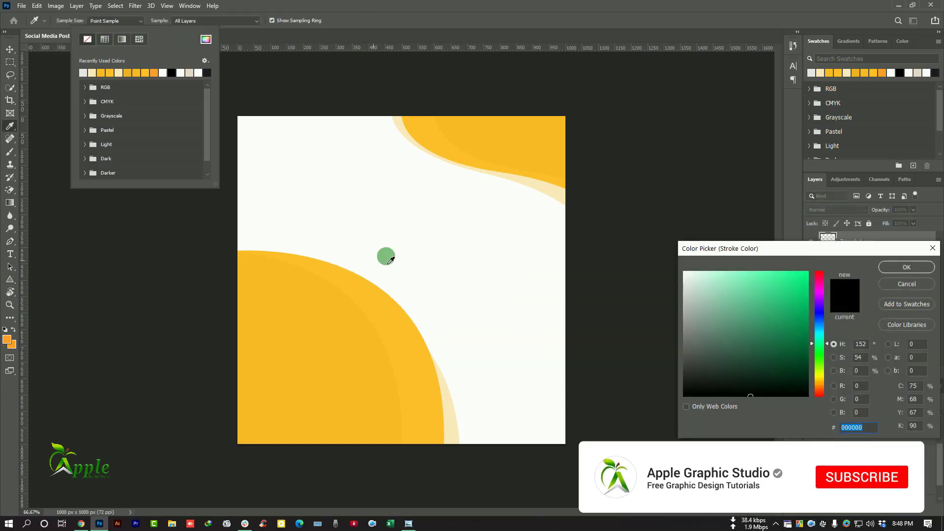
left_click(494, 150)
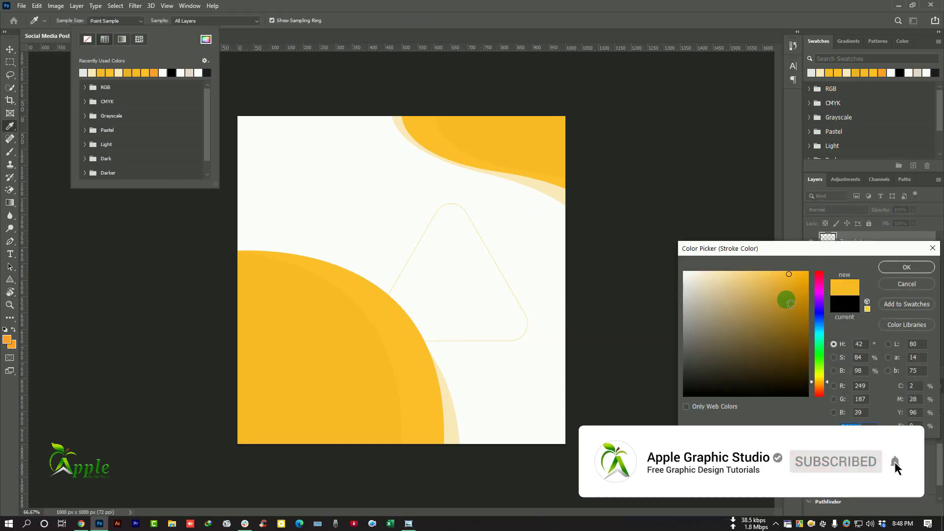
left_click(906, 267)
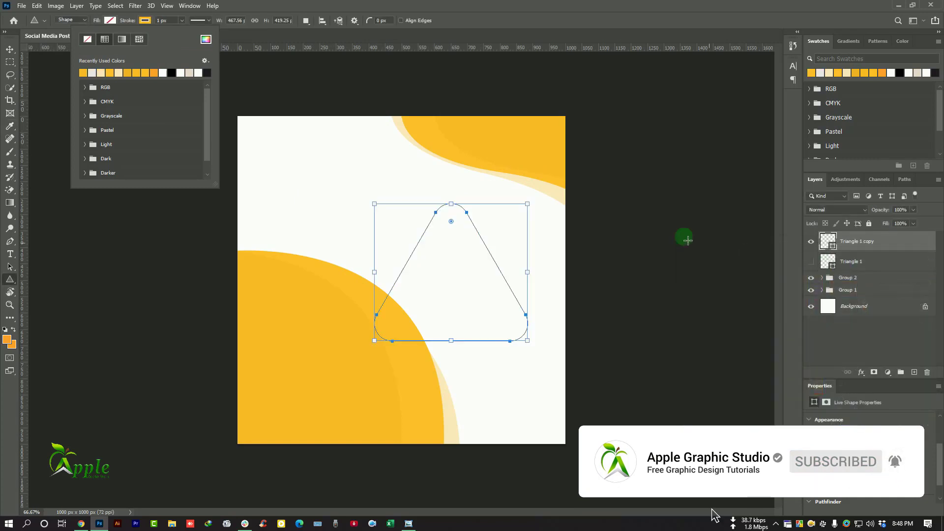
left_click(164, 23)
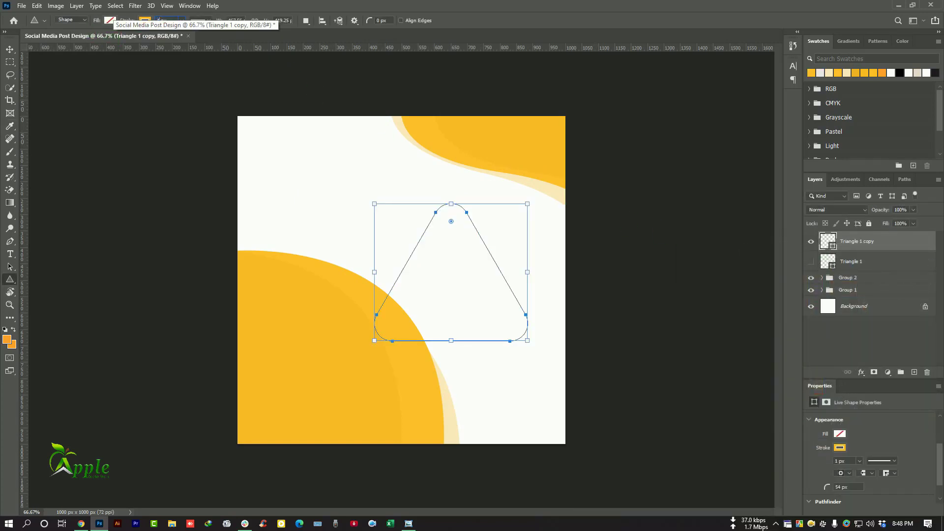
key("Return")
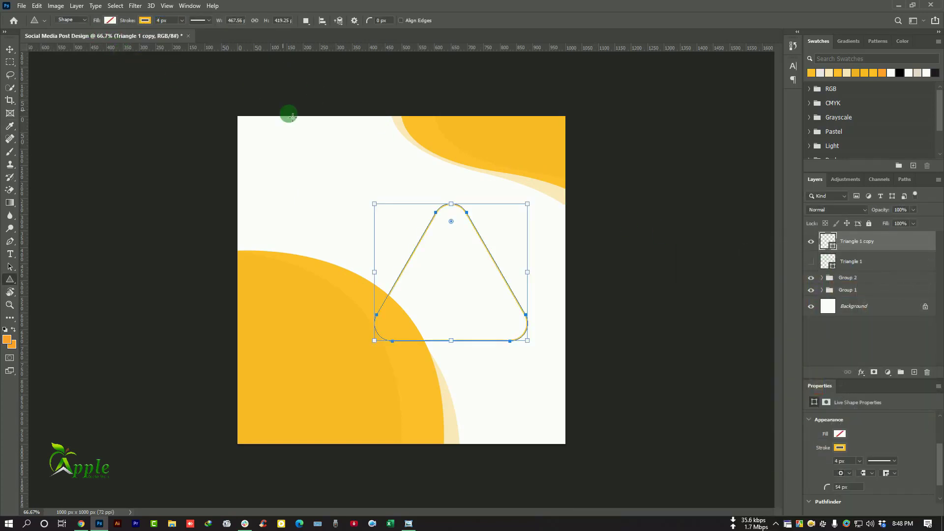
Show Triangle 1 again and move both triangle layers together up and right until they meet the upper-right corner shape
left_click(9, 49)
left_click(824, 266)
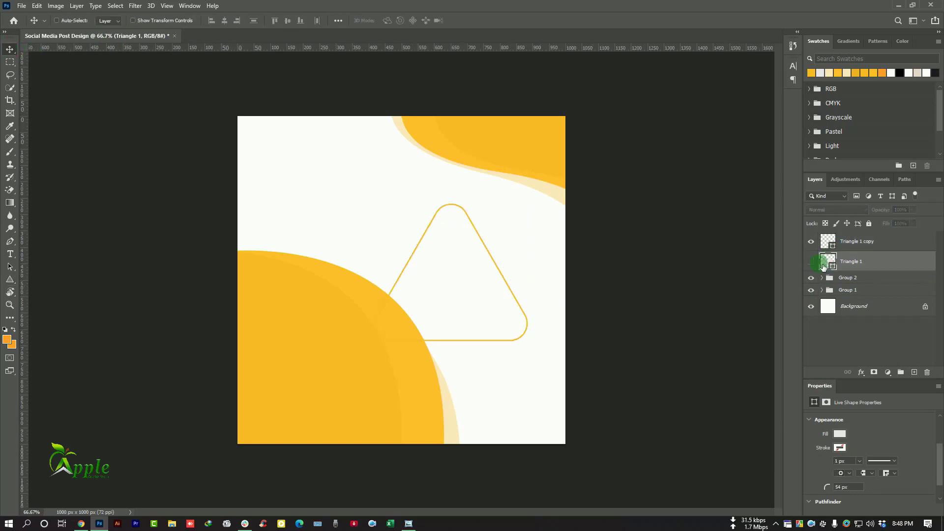
left_click(811, 262)
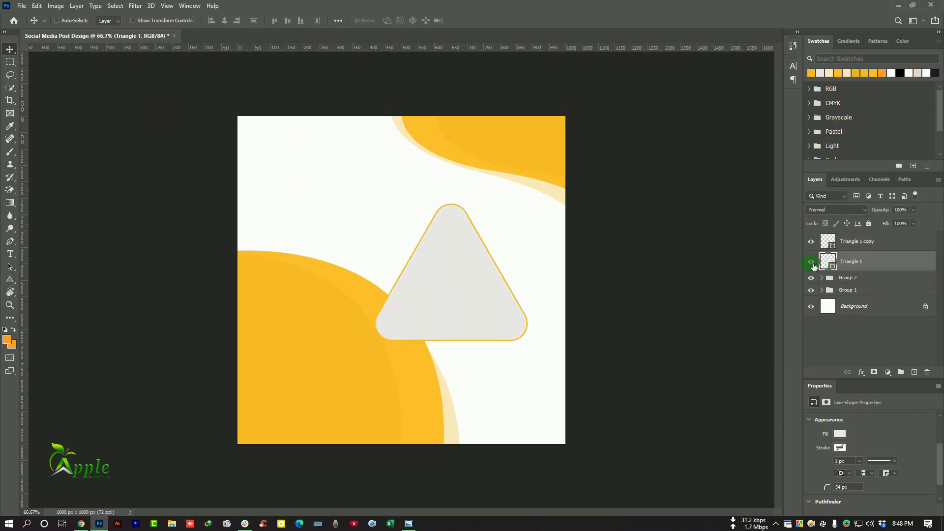
left_click(864, 253, "shift")
left_click_drag(514, 264, 536, 228)
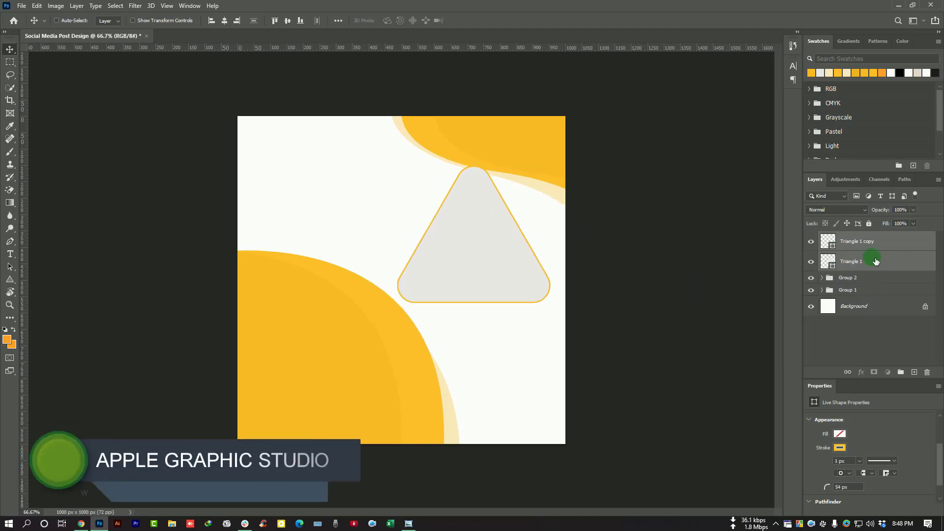
Hide the outlined triangle copy and duplicate the grey Triangle 1 layer
left_click(865, 241)
left_click(811, 241)
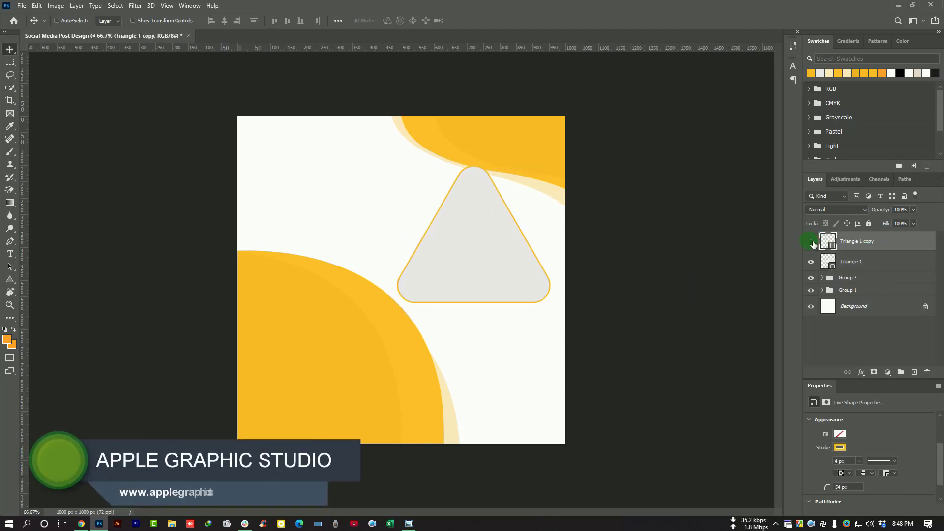
left_click(901, 268)
key("ctrl+j")
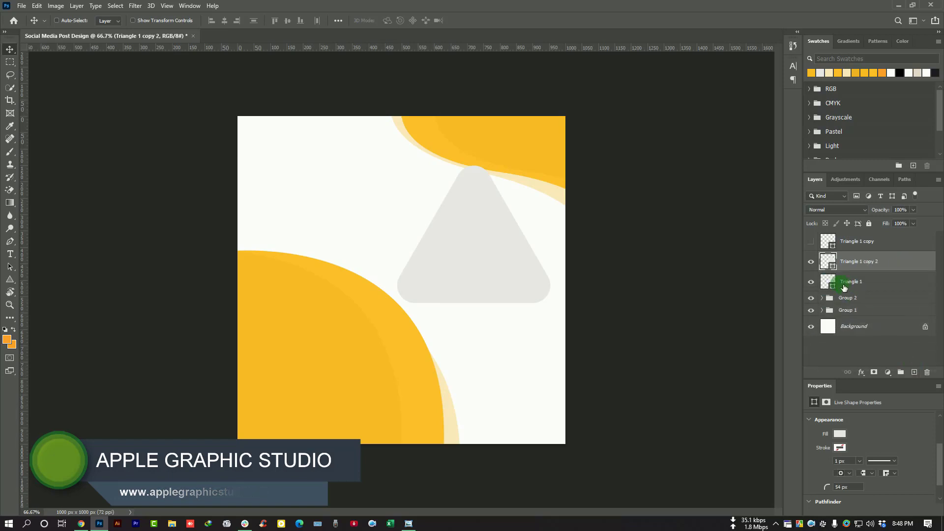
Recolour the original Triangle 1 fill to golden yellow (#fcbf2b) sampled from the upper-right shape, checking it with the grey copy hidden briefly
left_click(844, 288)
double_click(828, 281)
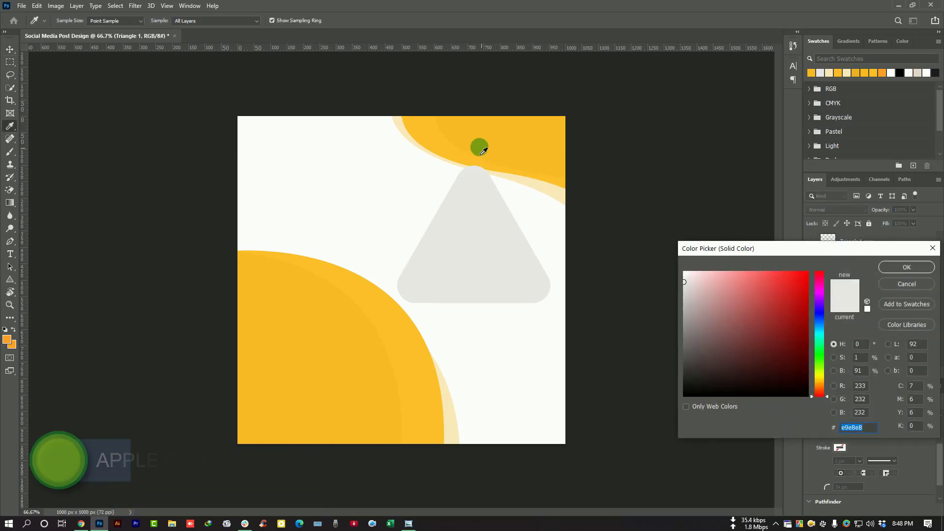
left_click(436, 137)
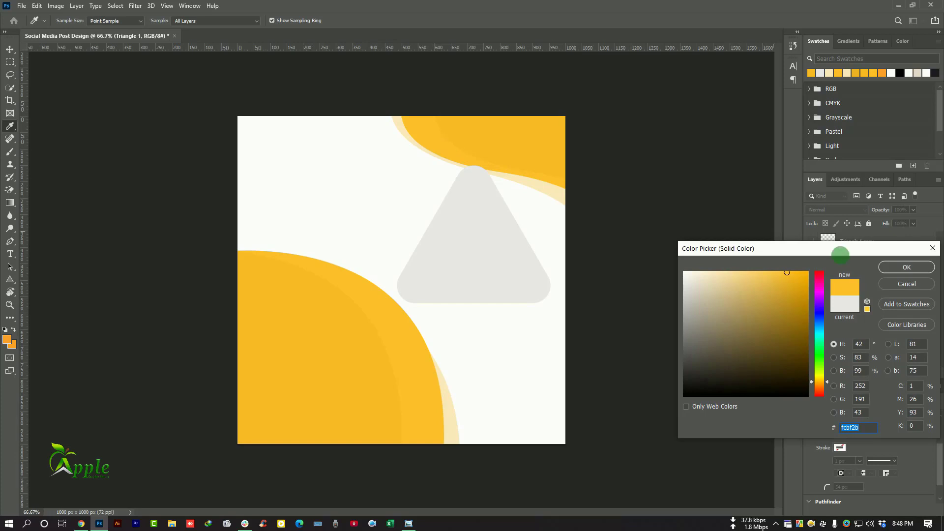
left_click(908, 268)
left_click(817, 243)
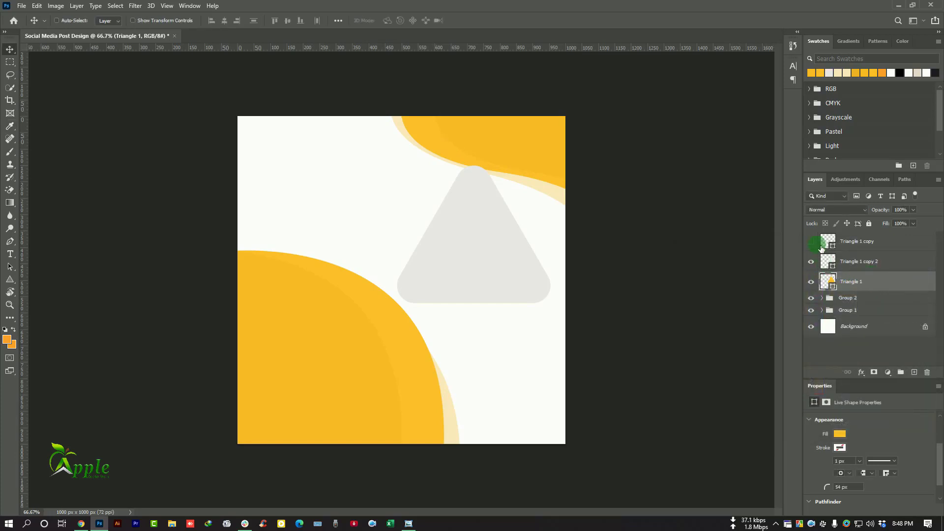
left_click(811, 262)
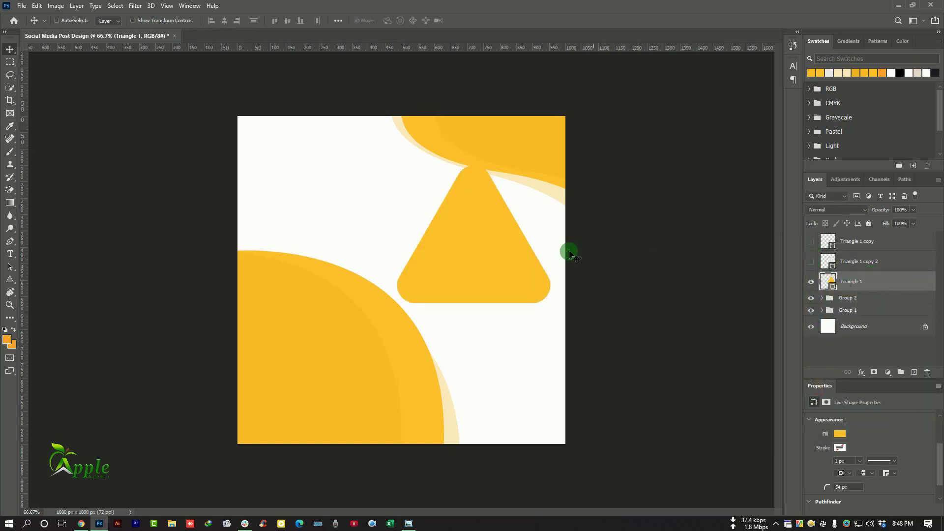
left_click(813, 263)
Show the outlined triangle, move the triangle layers to the canvas's left half, and add a vertical guide at 50 px
left_click(874, 264)
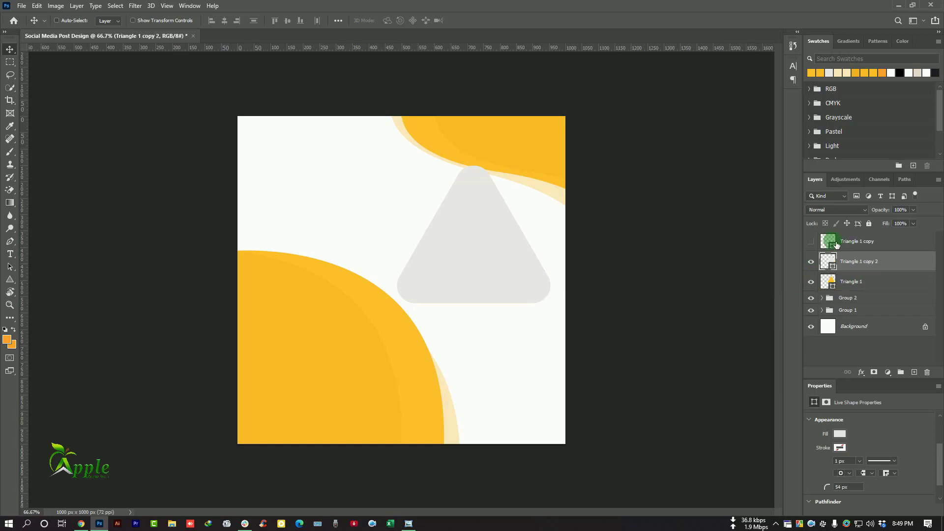
left_click(812, 242)
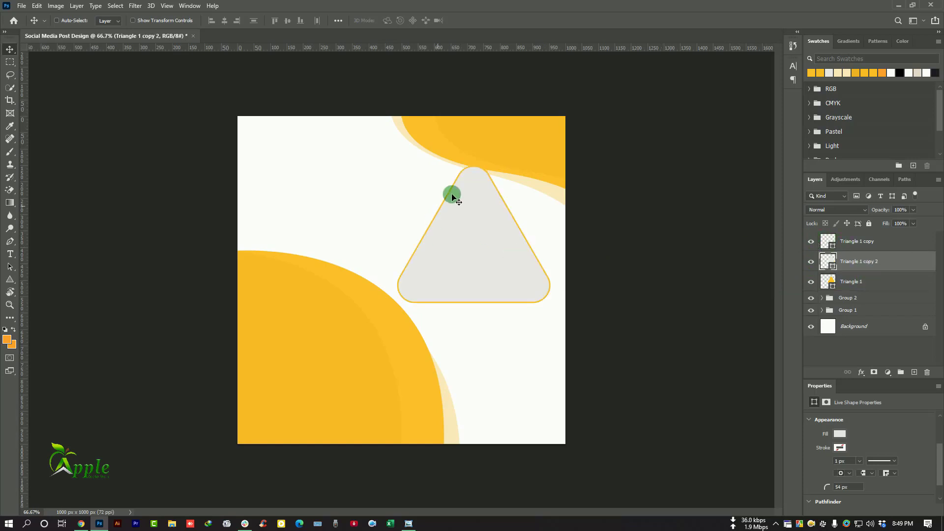
left_click(869, 247, "shift")
left_click_drag(526, 268, 342, 272)
left_click(862, 284, "shift")
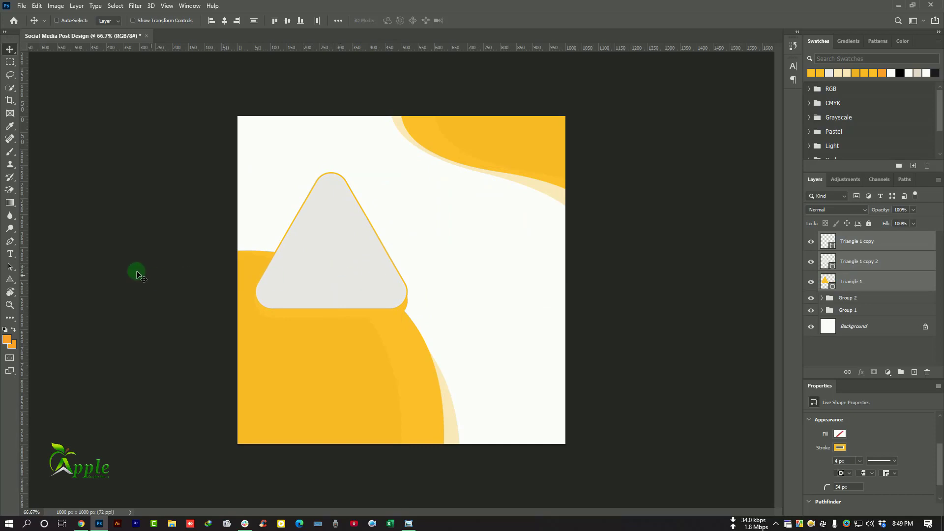
left_click_drag(26, 255, 258, 281)
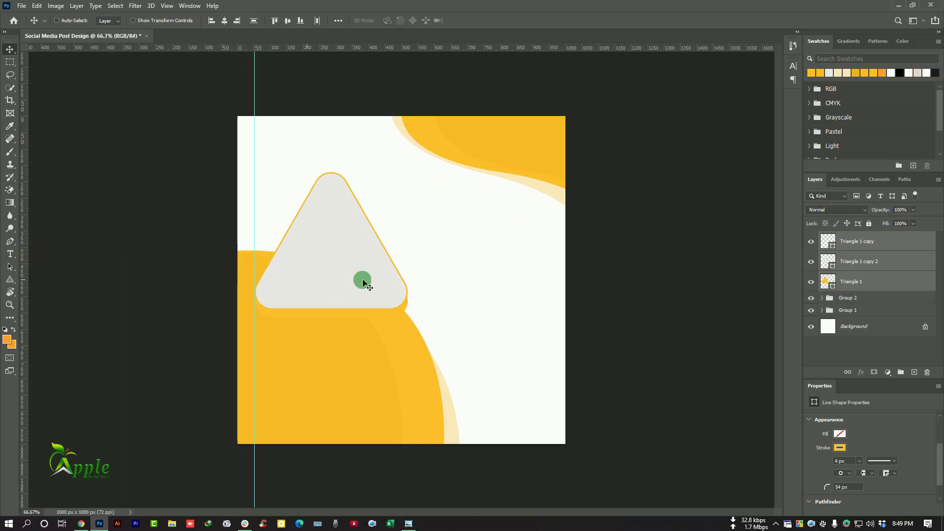
Rotate the outlined Triangle 1 copy by about -30° with Free Transform
left_click(851, 242)
left_click(811, 243)
left_click(811, 243)
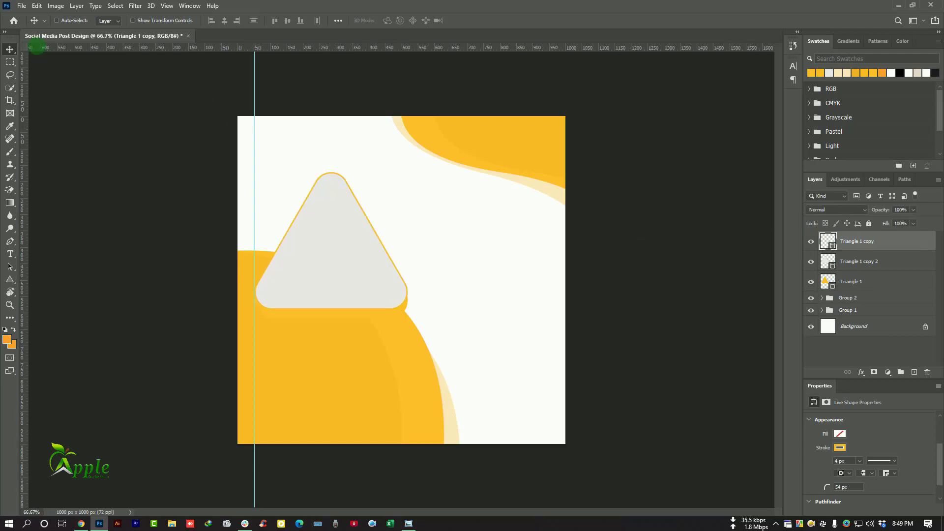
left_click(37, 6)
left_click(65, 220)
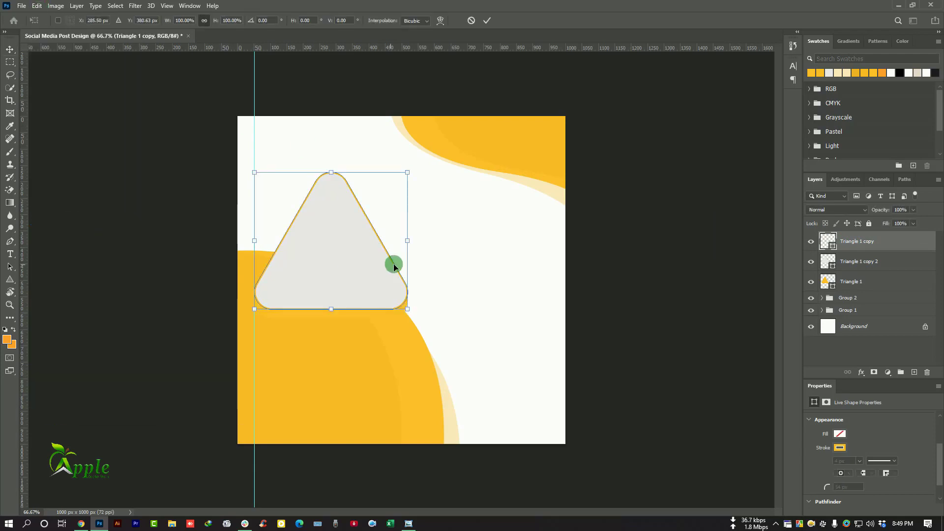
mouse_move(444, 259)
left_mouse_down()
mouse_move(451, 253)
mouse_move(431, 199)
left_mouse_up()
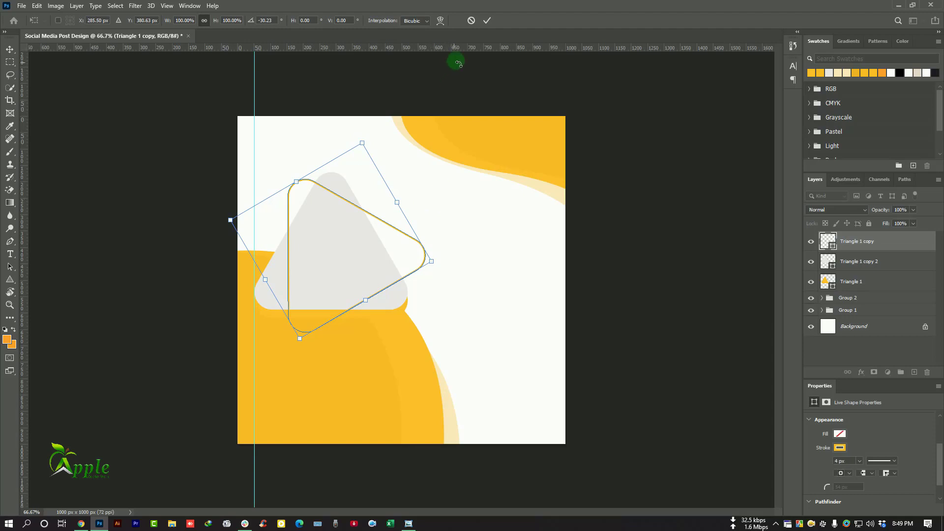
left_click(488, 22)
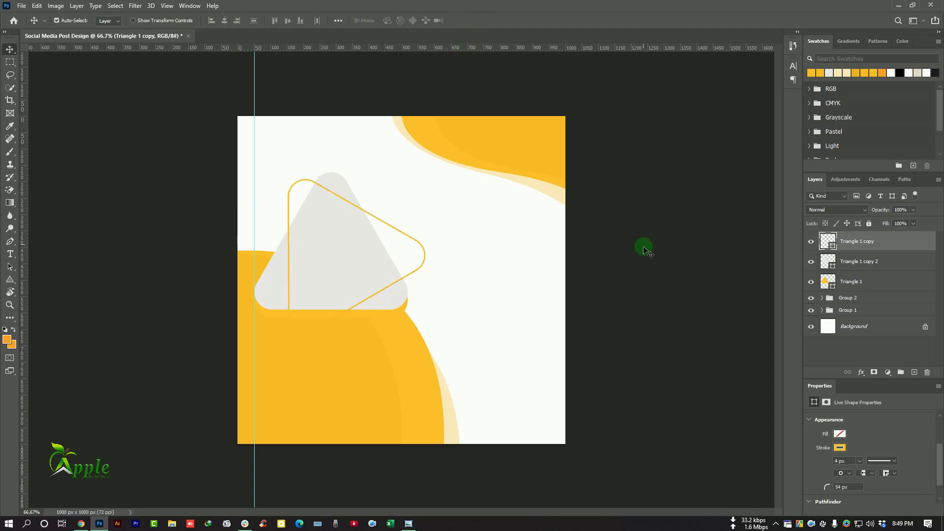
Move all three triangle layers left until the outline's vertical edge meets the guide, and remove the guide
left_click(864, 264, "shift")
left_click(860, 282, "shift")
left_click_drag(409, 273, 386, 270)
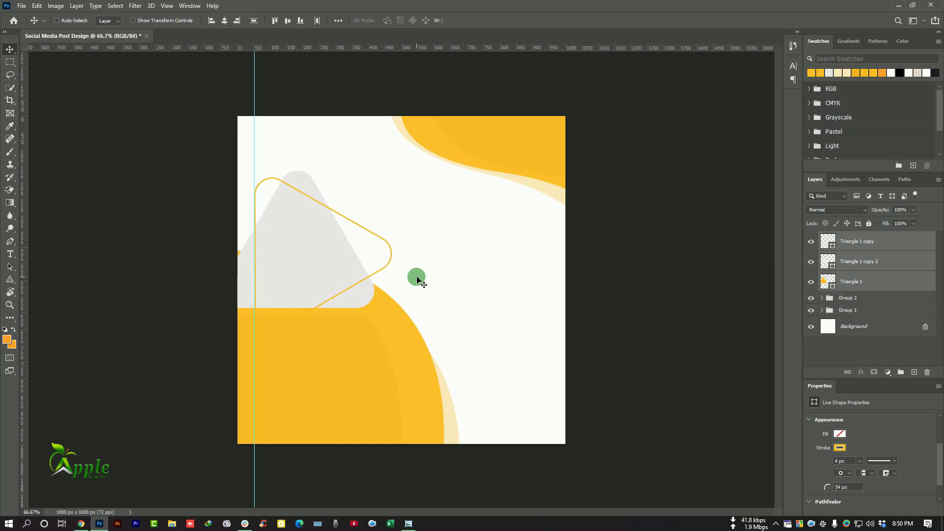
left_click(860, 250)
left_click_drag(255, 160, 4, 158)
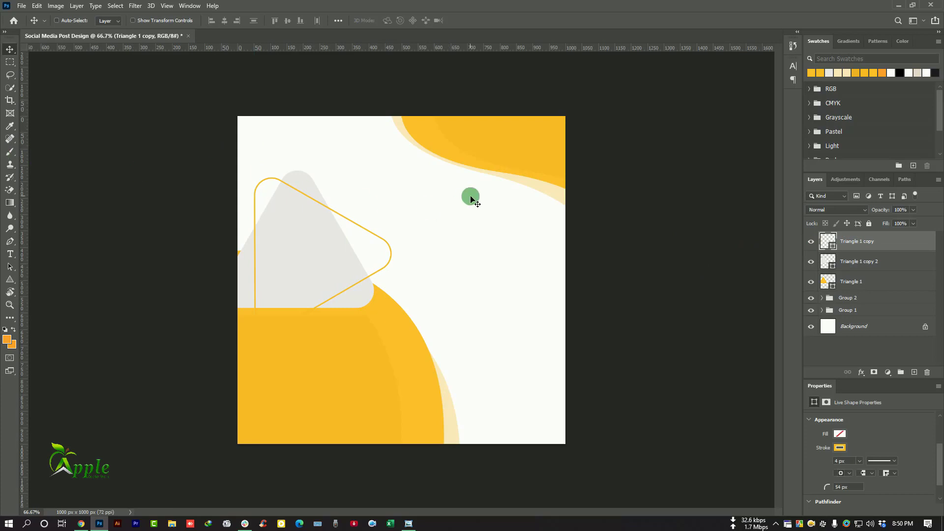
Change the outlined triangle's stroke to medium grey (about #777777) with a width of 3 px
left_click(9, 241)
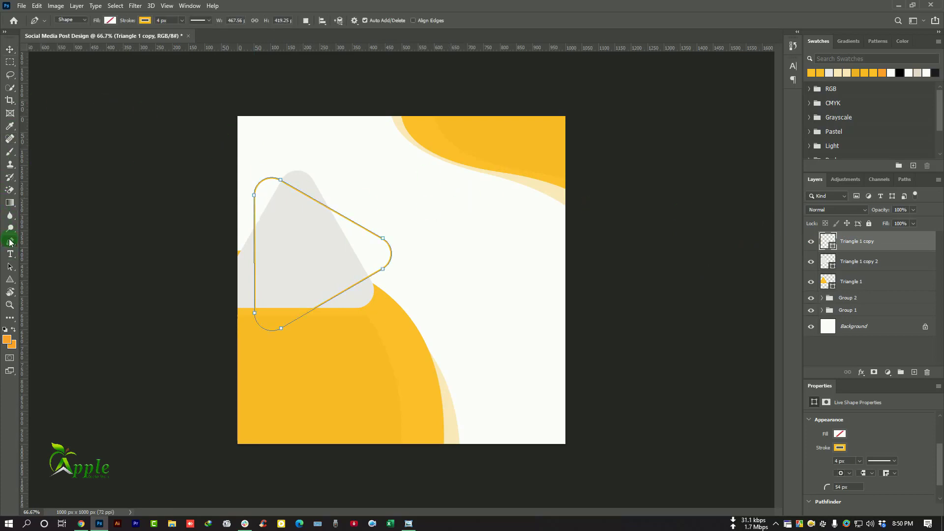
left_click(145, 21)
left_click(206, 39)
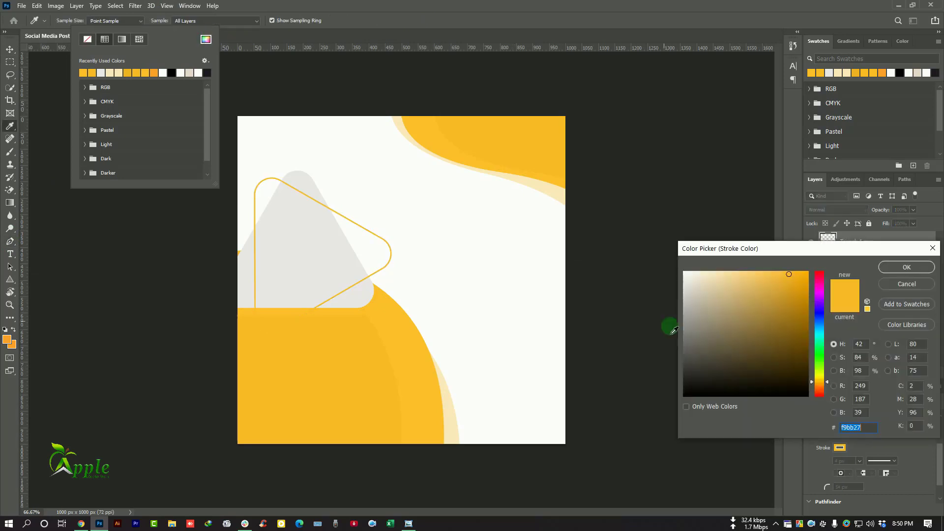
left_click_drag(693, 371, 675, 362)
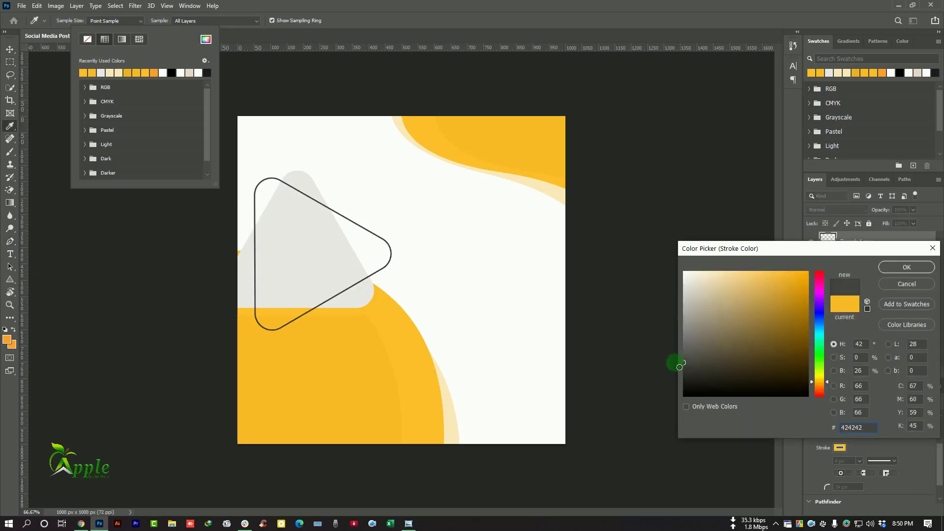
left_click_drag(682, 321, 681, 344)
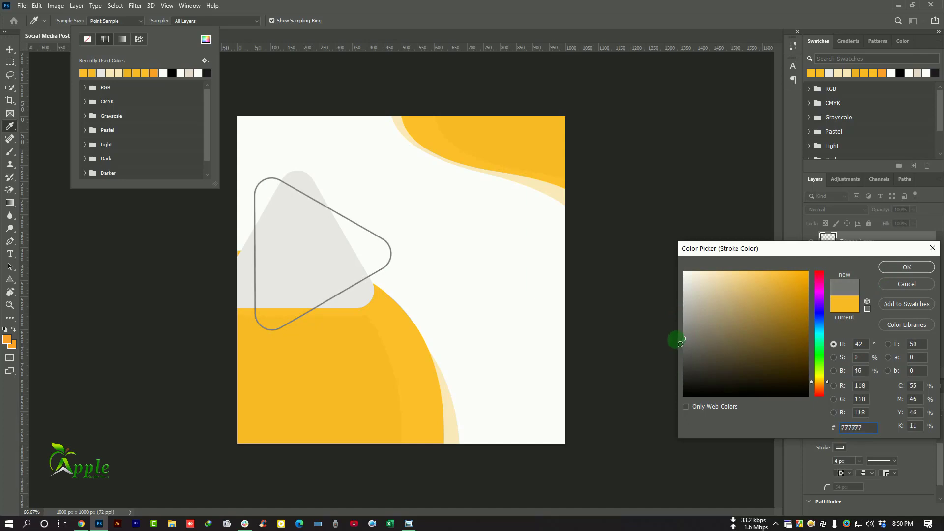
left_click(914, 275)
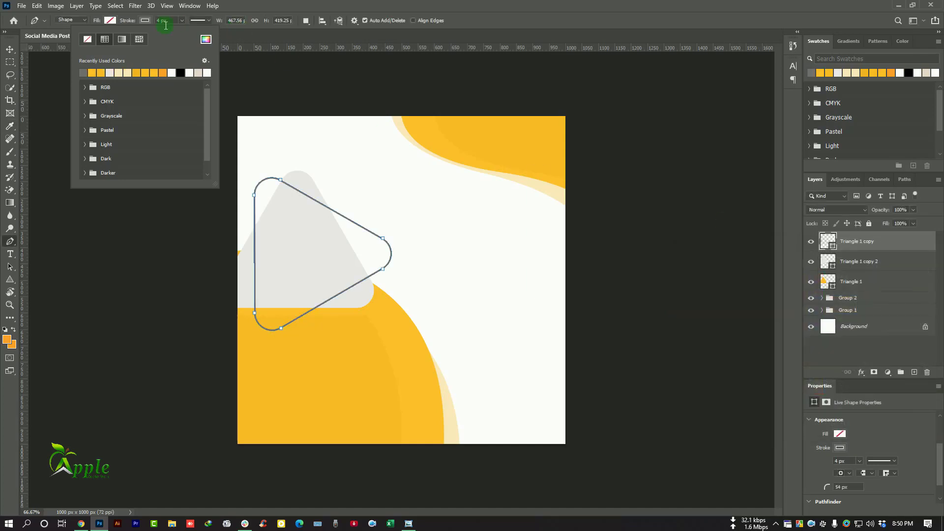
left_click_drag(163, 22, 79, 35)
type("3")
key("Return")
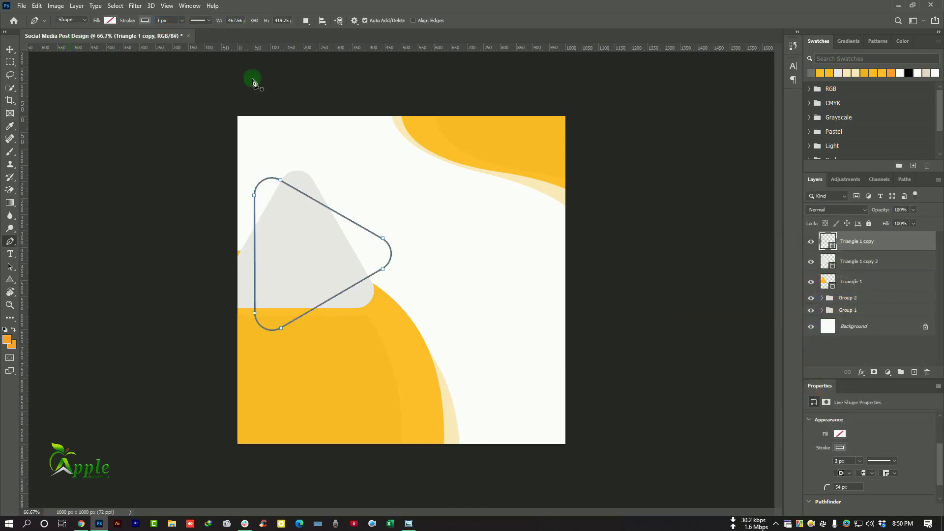
Rotate the two filled triangles, Triangle 1 copy 2 and Triangle 1, together by about 41.5°
key("v")
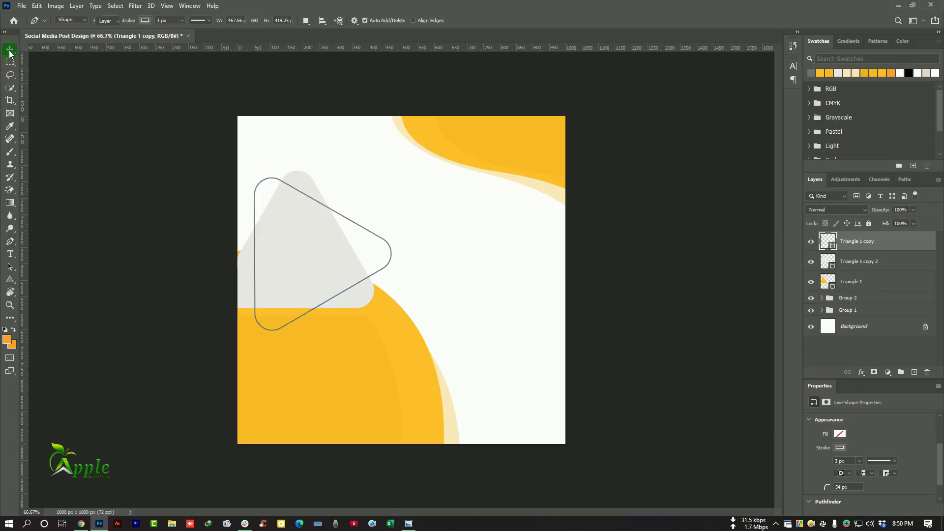
left_click(855, 262)
left_click(857, 282, "shift")
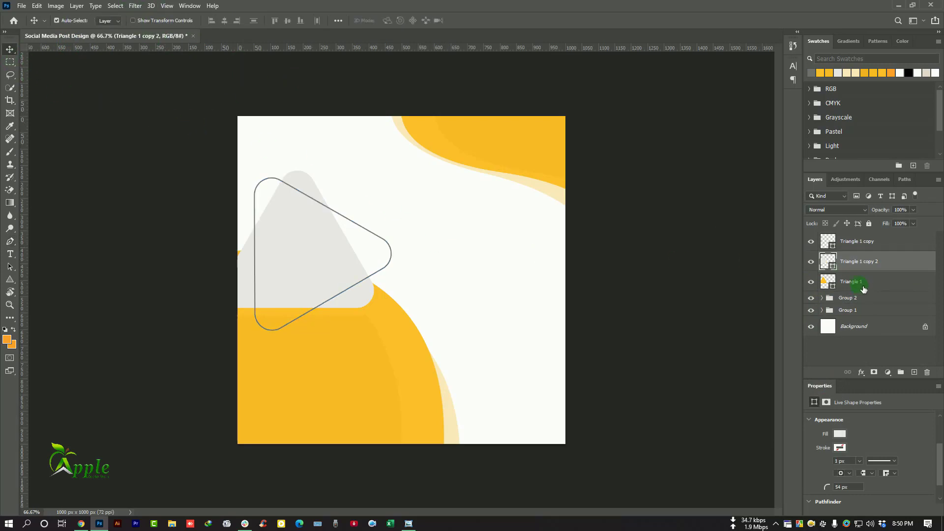
left_click(37, 6)
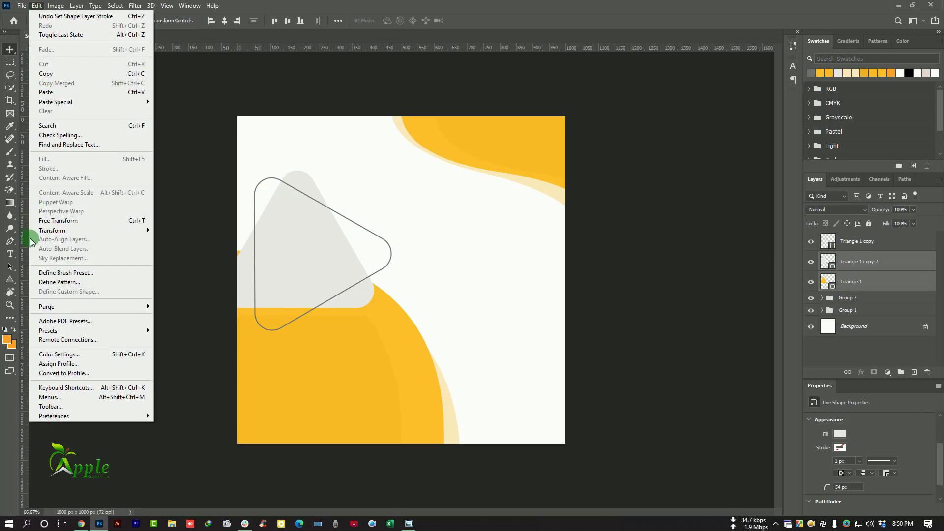
left_click(78, 223)
left_click_drag(433, 211, 326, 256)
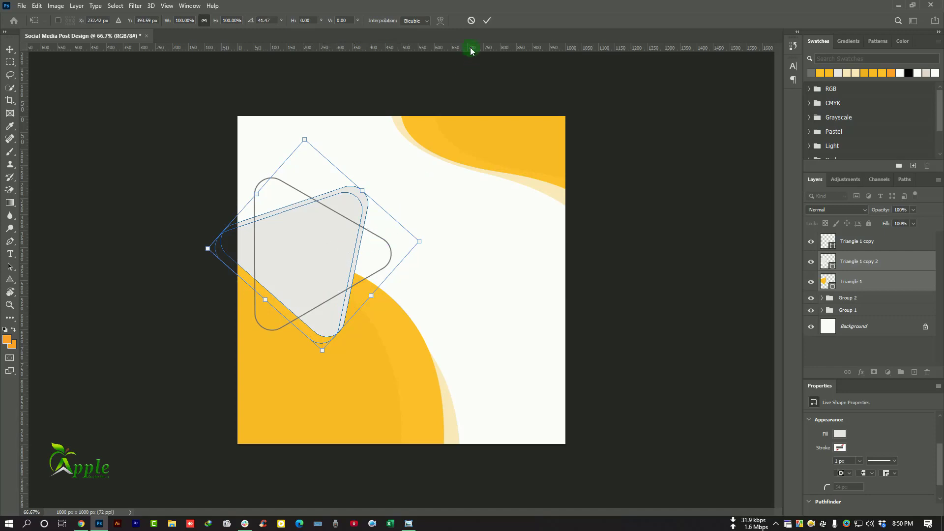
left_click(485, 21)
Darken the fill of Triangle 1 to a deep golden yellow (#e4a100)
left_click(830, 282)
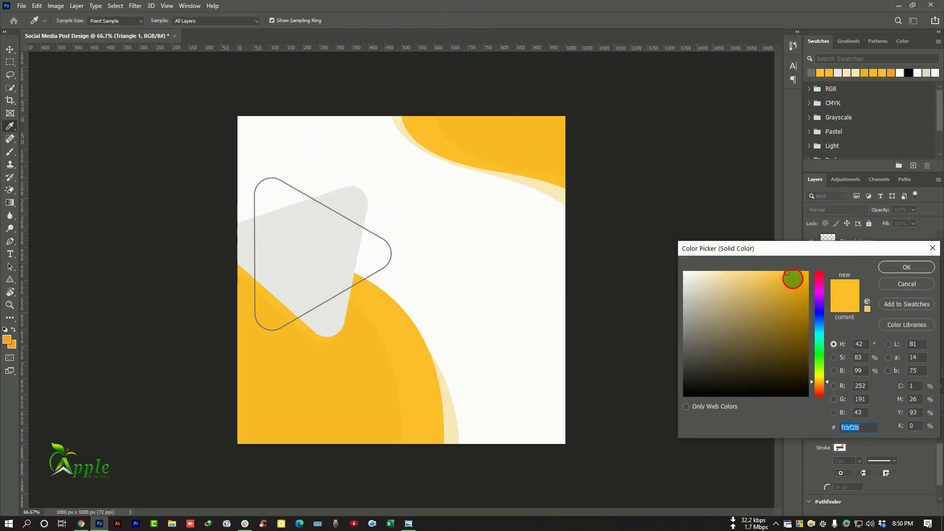
left_click(800, 286)
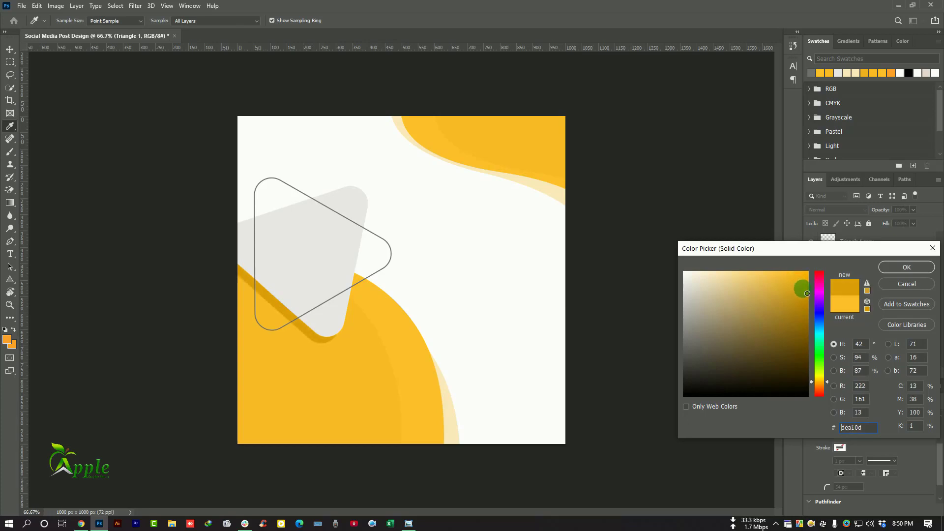
left_click_drag(809, 292, 805, 287)
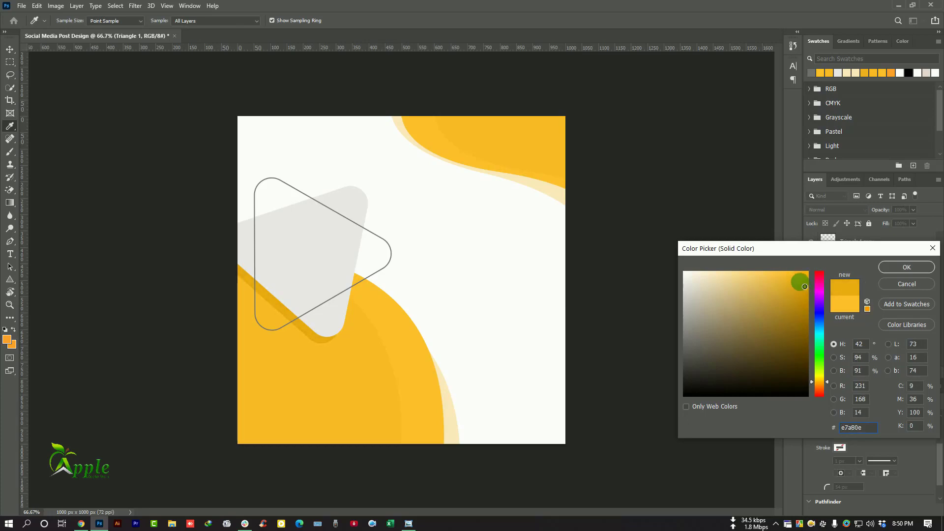
left_click(916, 267)
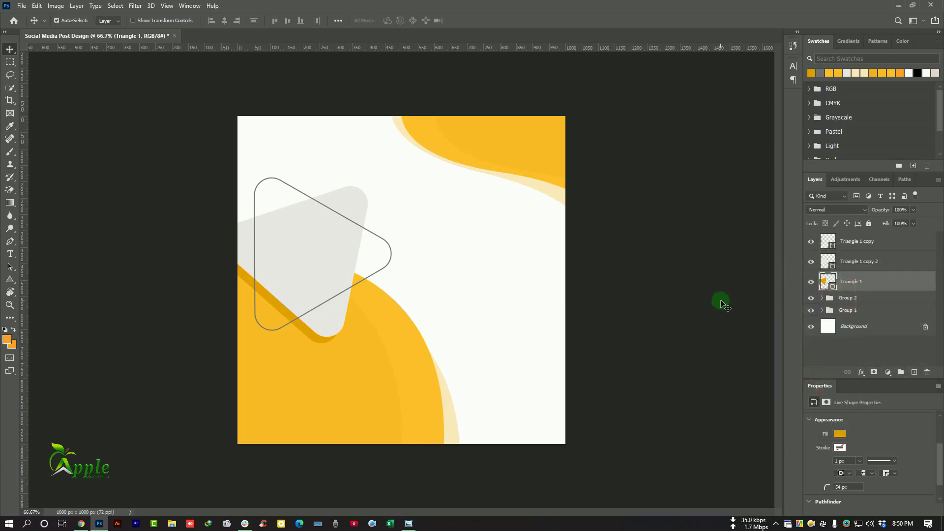
Shift the fill of Triangle 1 to a warmer orange-yellow, about RGB 241, 162, 25
double_click(830, 285)
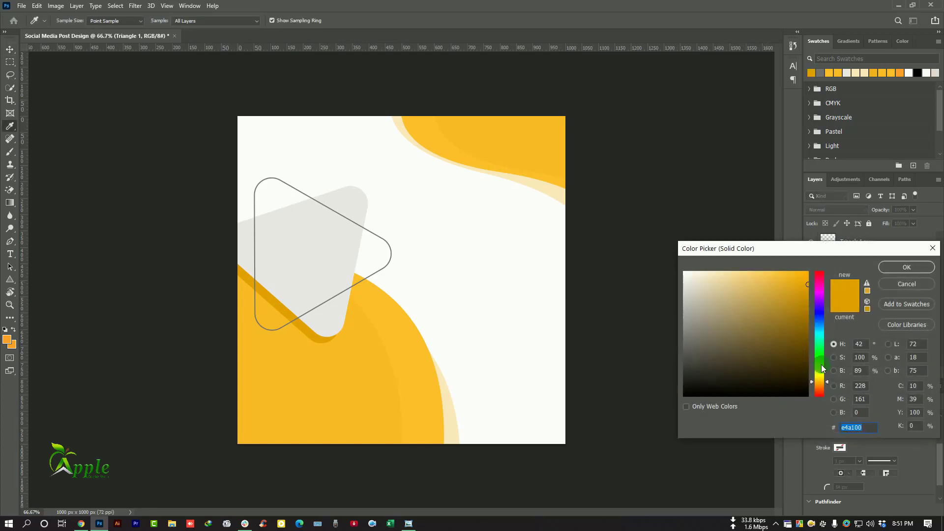
left_click_drag(828, 382, 826, 385)
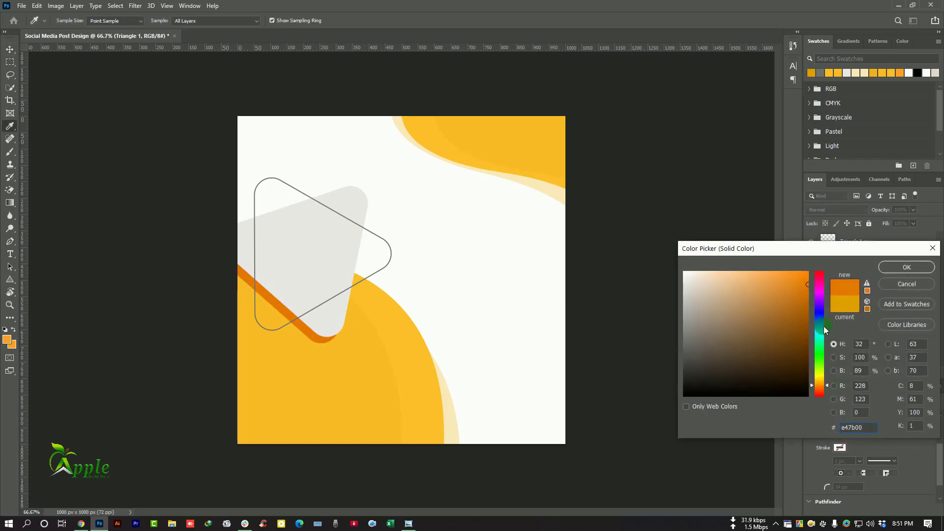
left_click_drag(808, 286, 795, 277)
left_click_drag(826, 383, 825, 383)
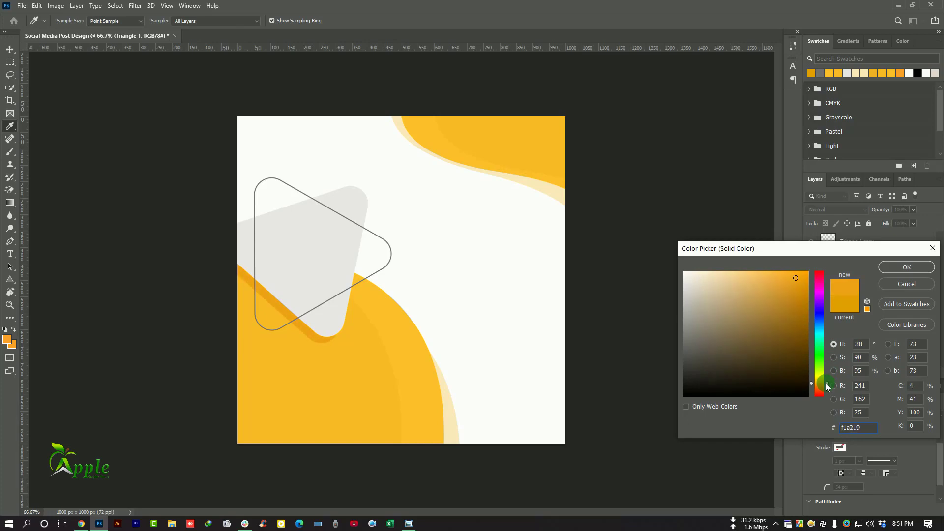
left_click(917, 267)
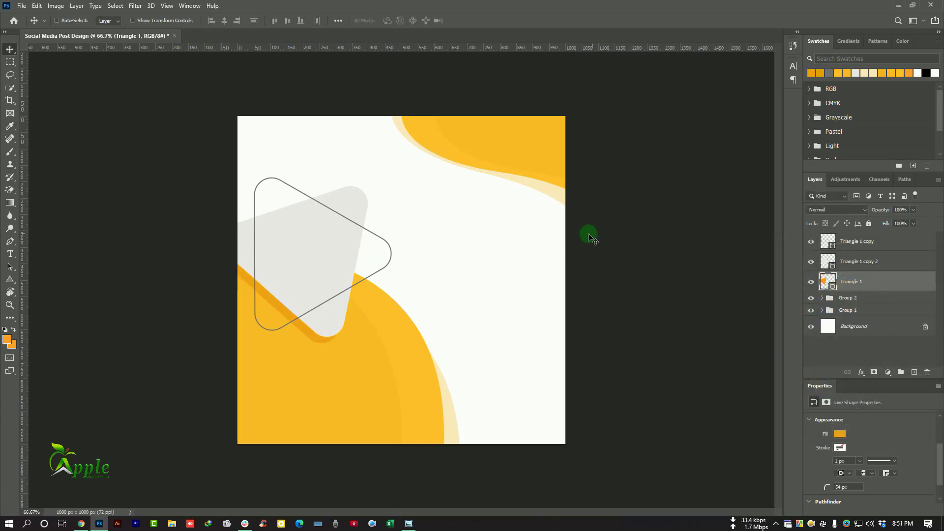
Group Triangle 1, Triangle 1 copy 2 and the outlined Triangle 1 copy into one layer group
left_click(606, 390, "ctrl")
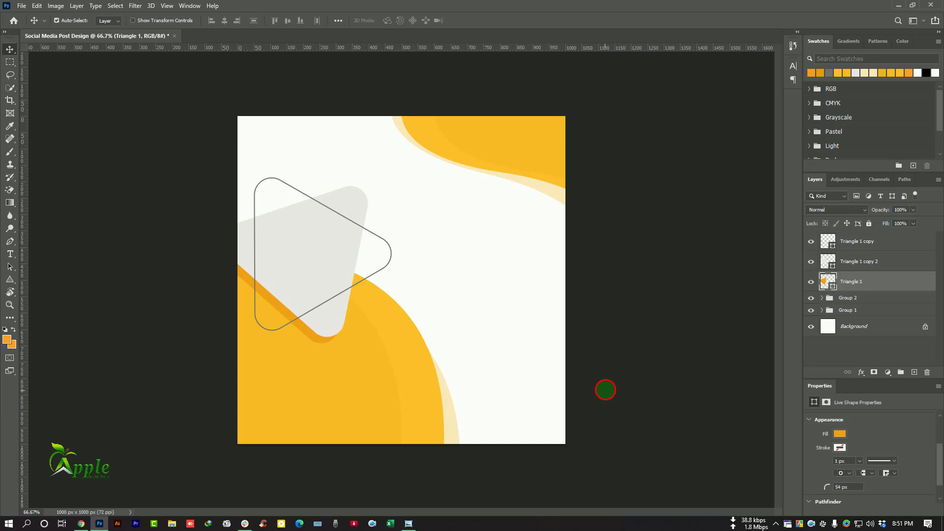
left_click(865, 263, "shift")
left_click(865, 241, "shift")
left_click(901, 373)
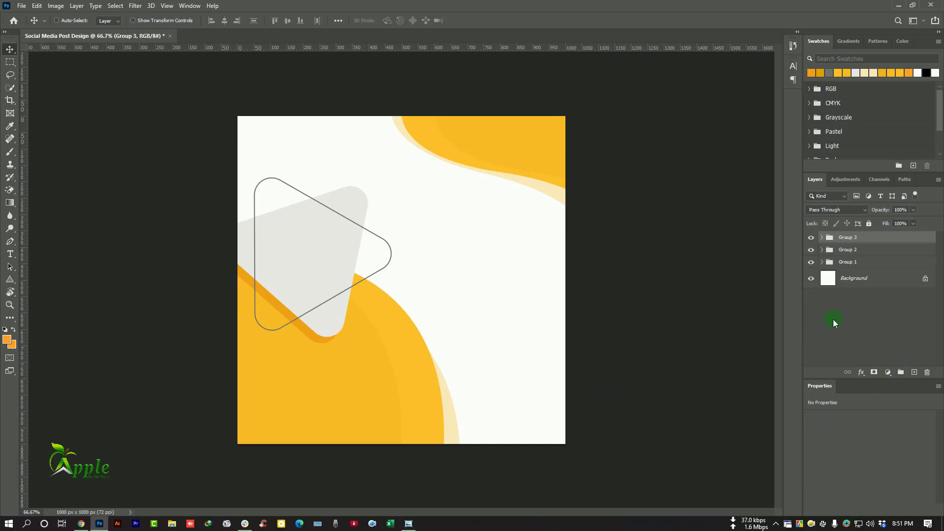
Enlarge the grouped triangles to about 116% and reposition them over the canvas's left edge, centred near X 262, Y 467 px
left_click(37, 6)
left_click(74, 220)
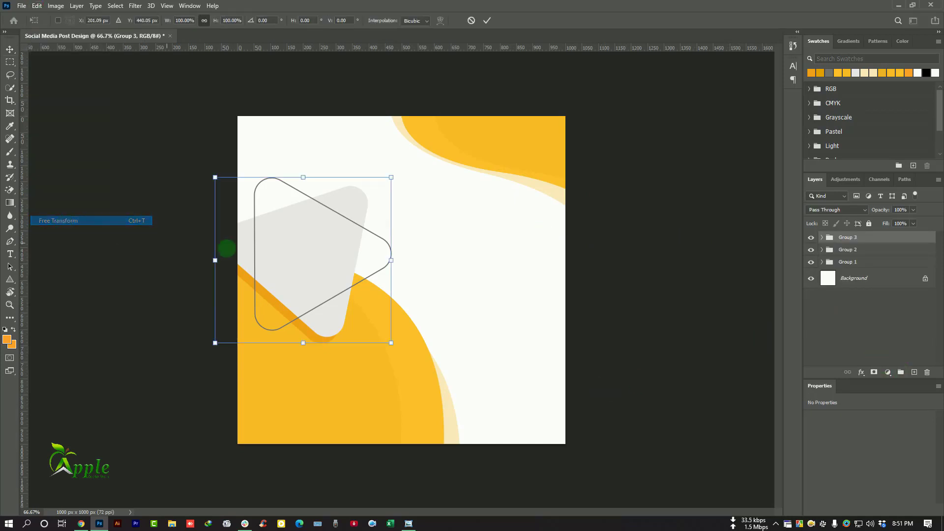
left_click_drag(299, 246, 301, 282)
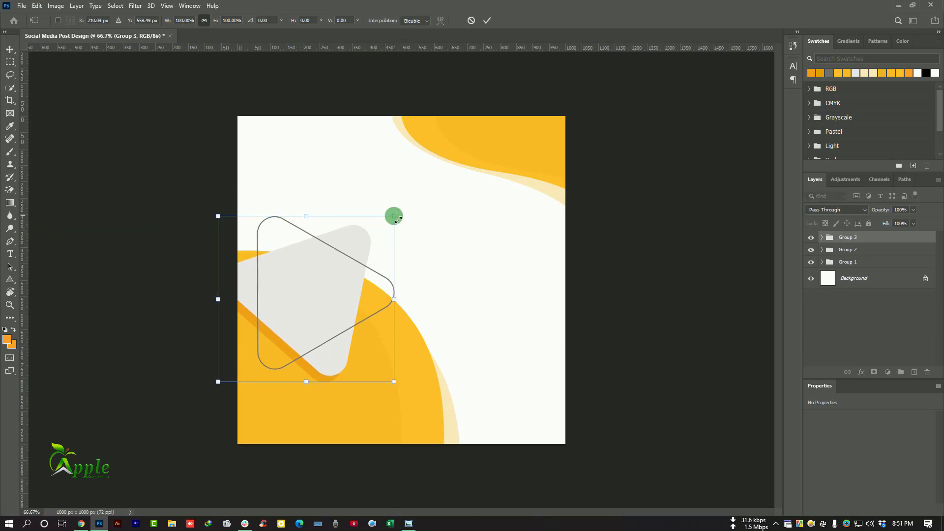
left_click_drag(396, 212, 422, 161)
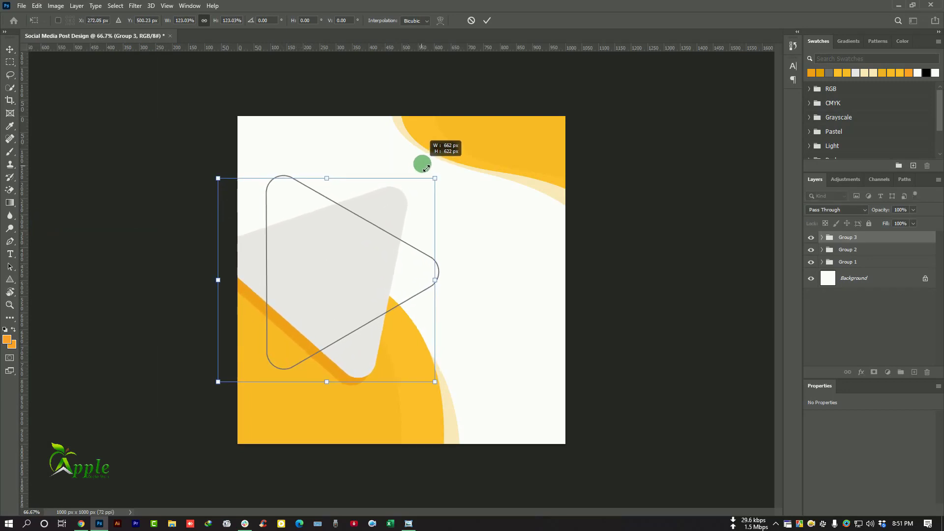
mouse_move(375, 234)
left_mouse_down()
mouse_move(371, 219)
mouse_move(370, 227)
left_mouse_up()
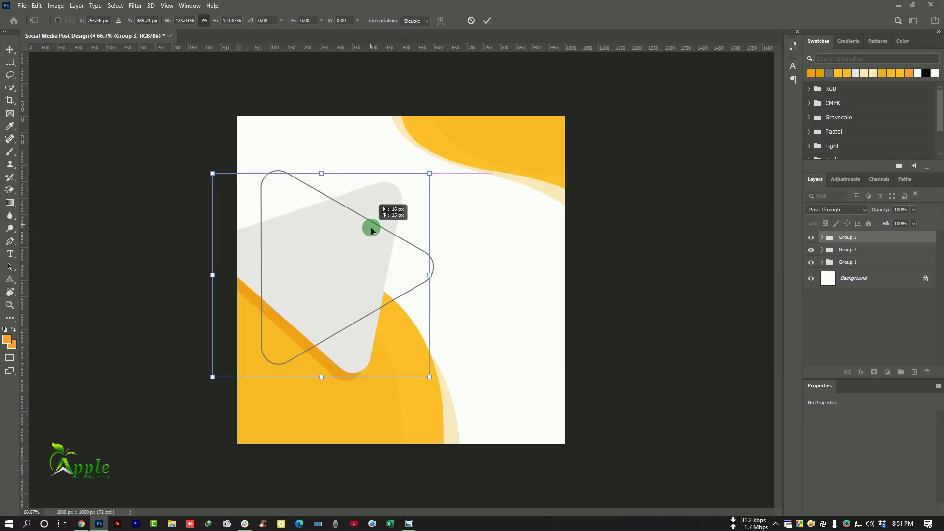
left_click_drag(432, 376, 426, 361)
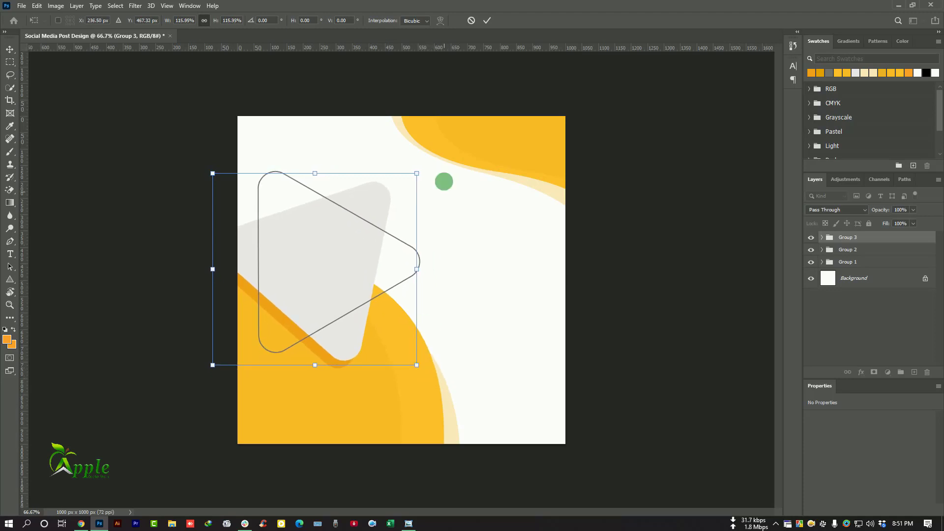
left_click_drag(362, 188, 368, 190)
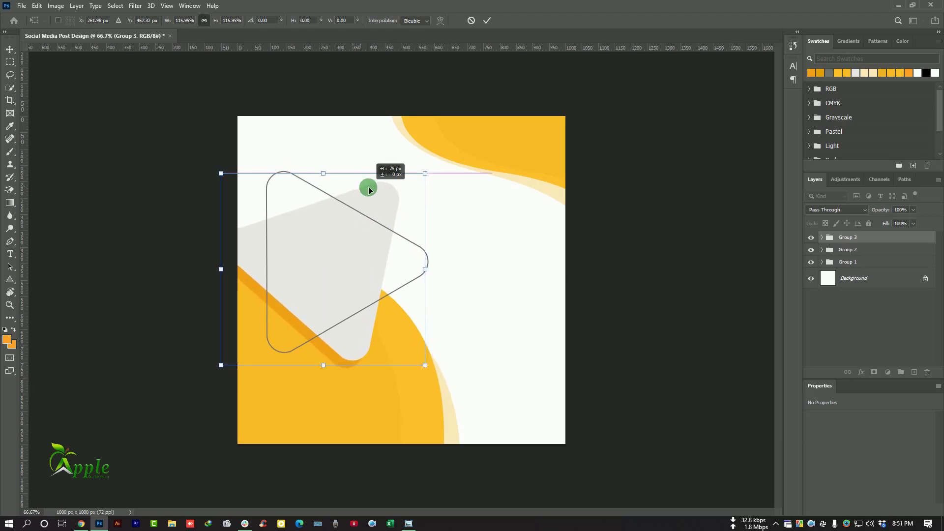
left_click(485, 23)
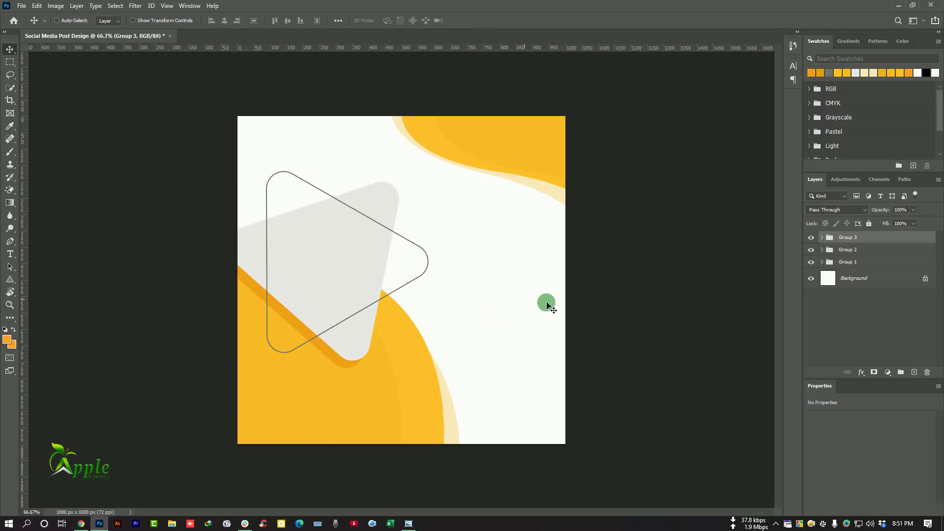
Place the desktop portrait photo 01a0134b686db90c62c91a4d8f745c4f.jpg directly above Triangle 1 copy 2 inside Group 3
left_click(826, 238)
left_click(836, 254)
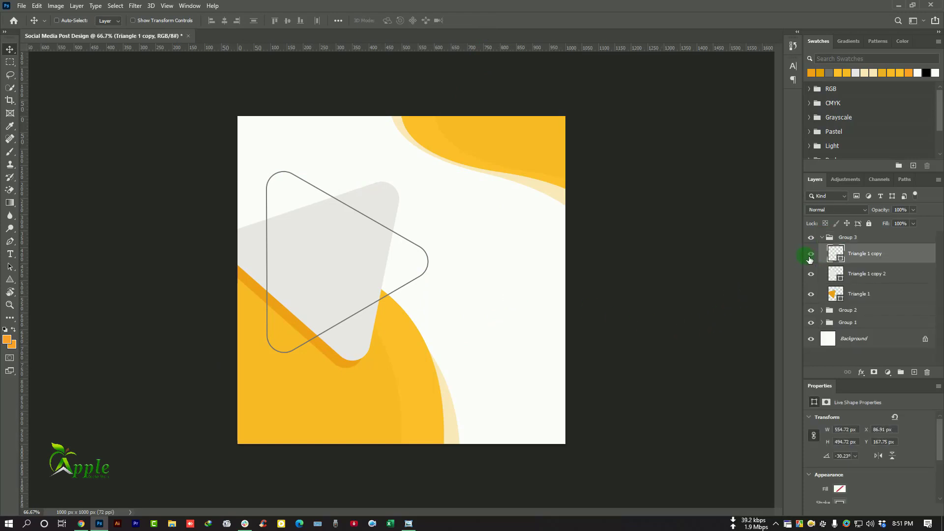
left_click(811, 254)
left_click(811, 254)
left_click(858, 276)
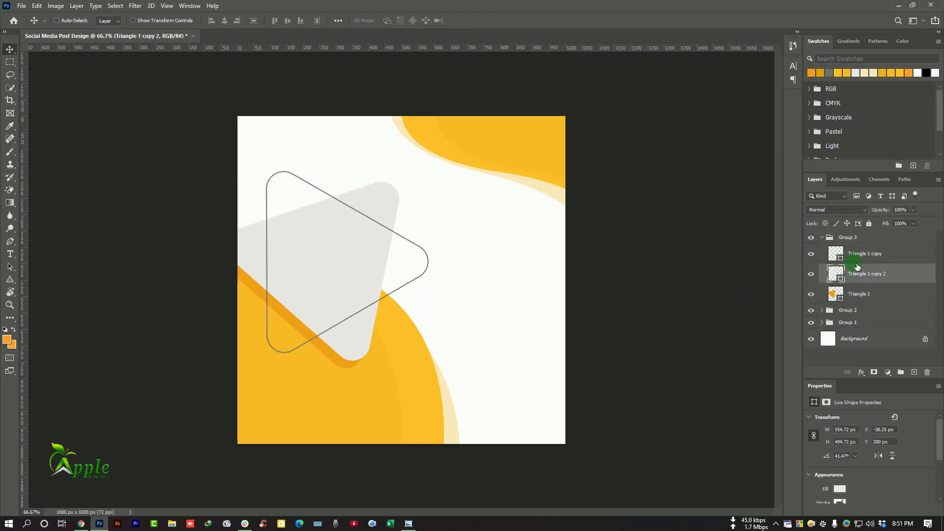
left_click(812, 276)
left_click(812, 276)
left_click(899, 5)
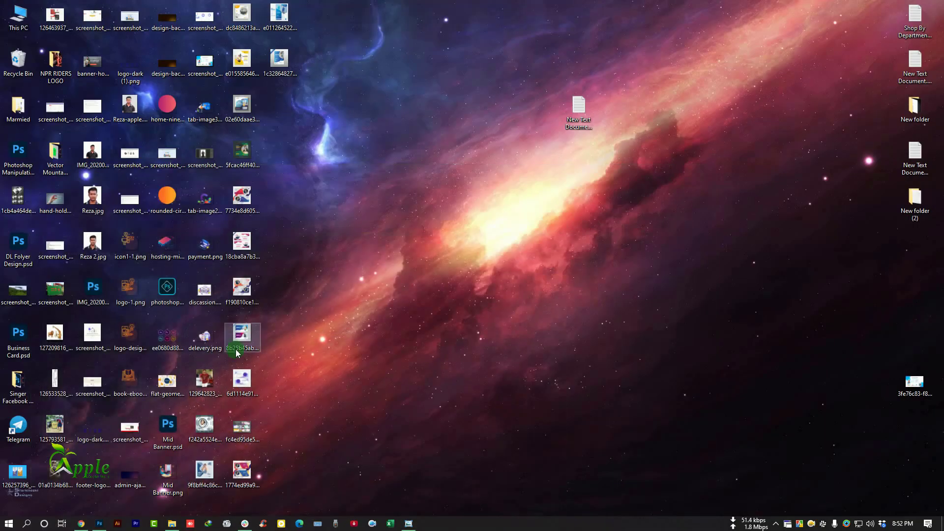
left_click_drag(54, 472, 269, 314)
left_click_drag(305, 289, 306, 289)
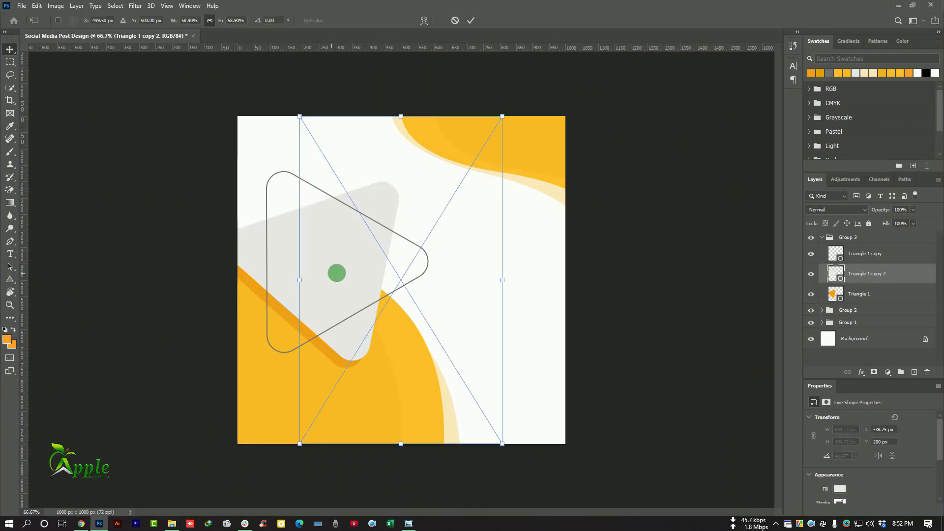
left_click(474, 20)
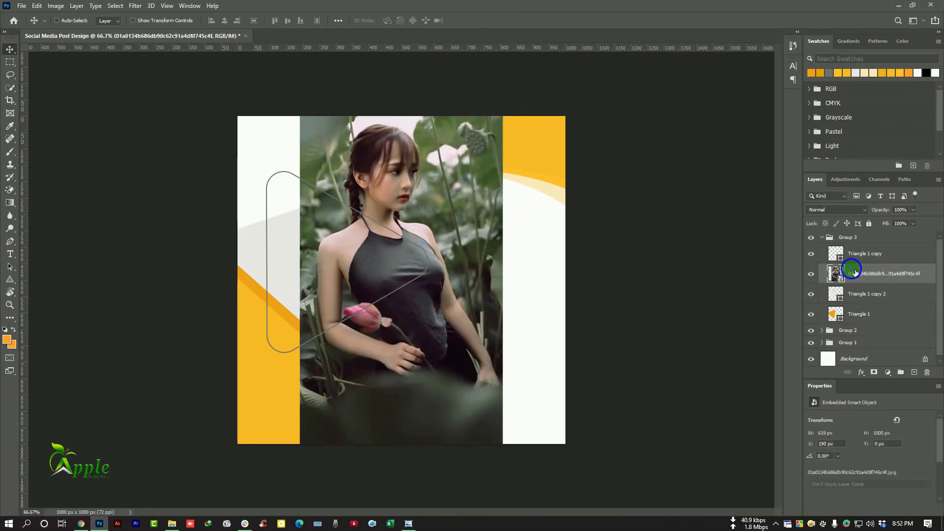
Clip the portrait photo to Triangle 1 copy 2 and move it to X 0, Y 158 px to frame the face
right_click(855, 273)
left_click(753, 309)
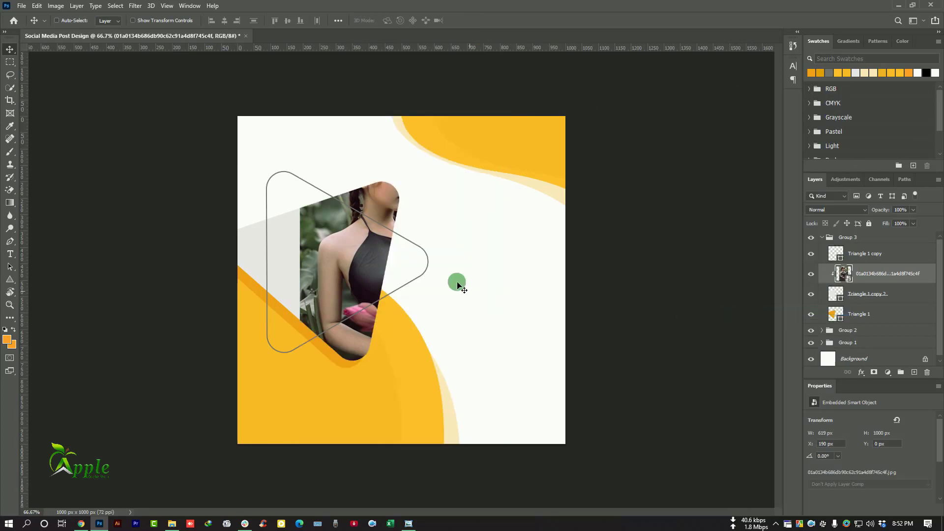
left_click_drag(457, 286, 352, 246)
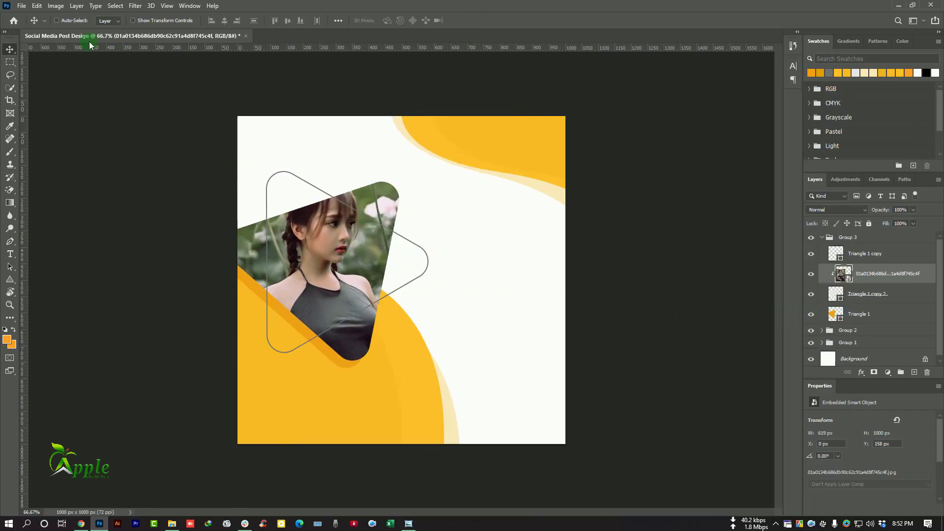
Scale the clipped portrait photo to about 57.33% so that it still fills the triangle
left_click(37, 6)
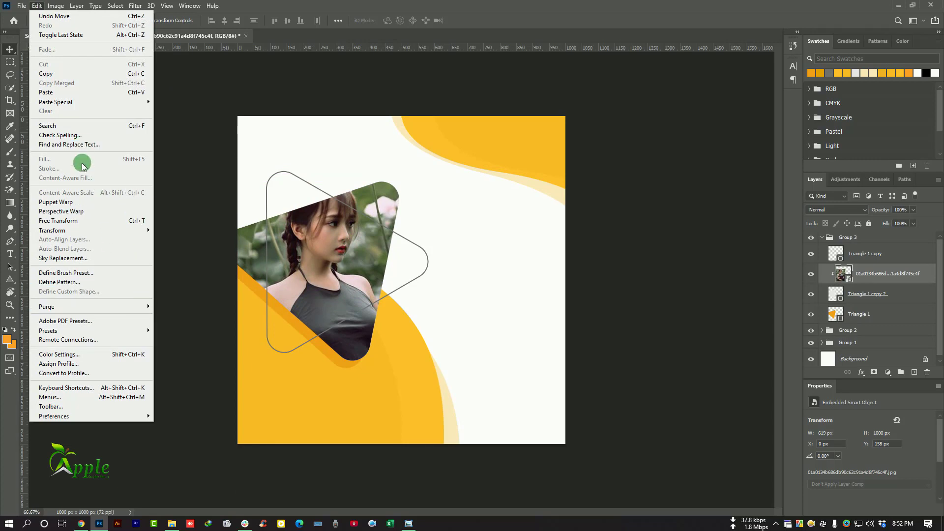
left_click(85, 222)
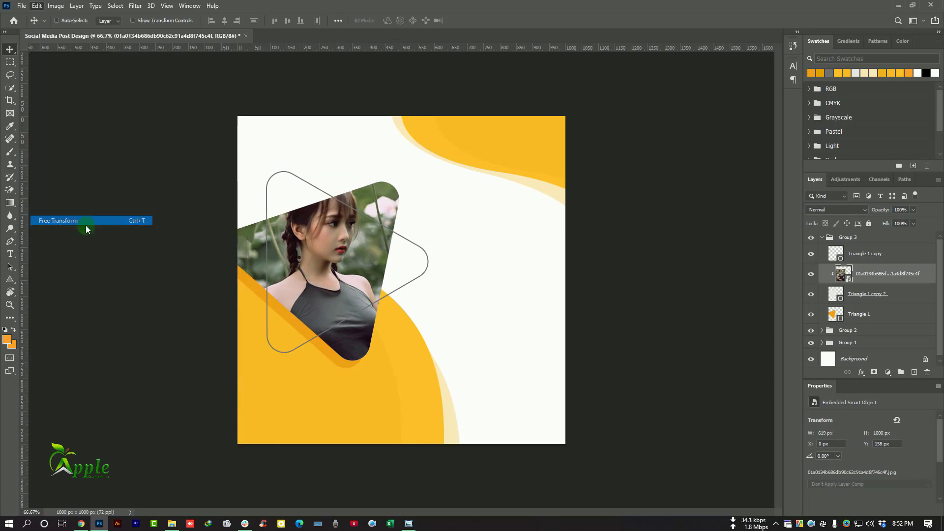
left_click_drag(441, 496, 433, 480)
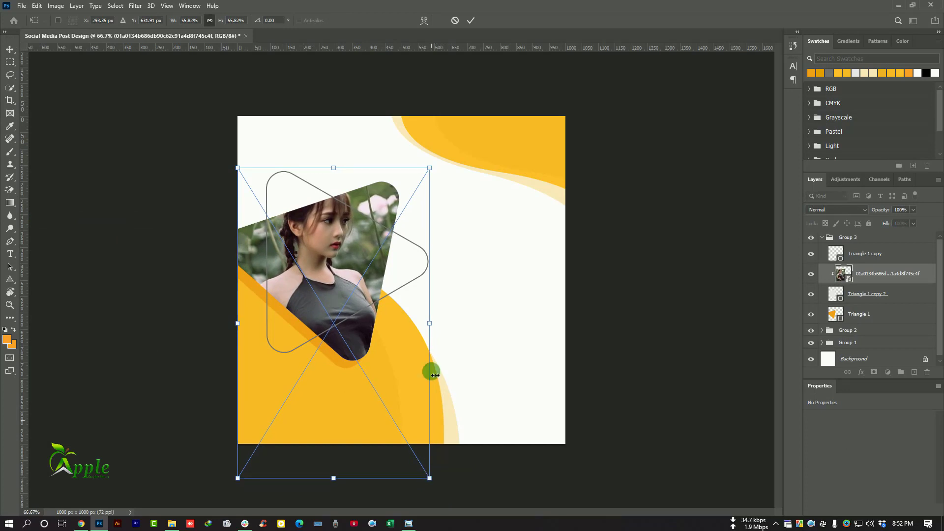
mouse_move(430, 168)
left_mouse_down()
mouse_move(422, 180)
mouse_move(434, 159)
left_mouse_up()
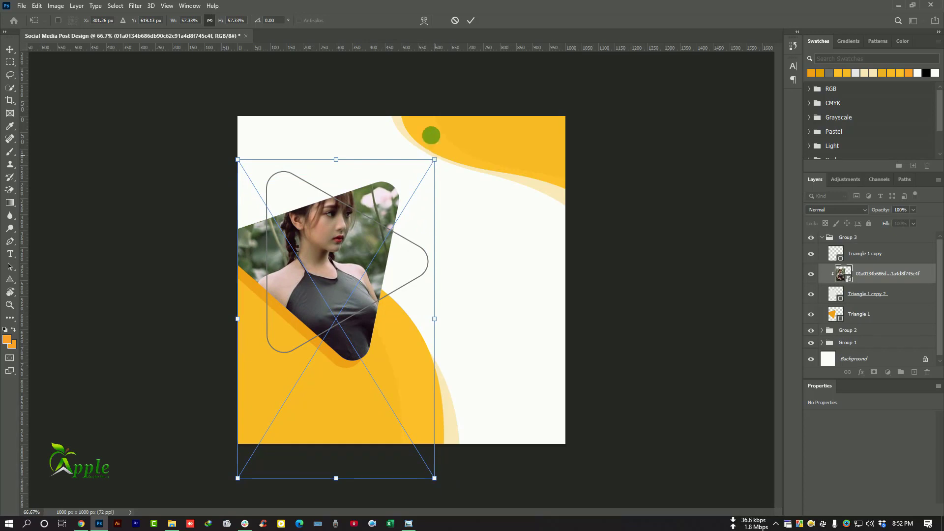
left_click(473, 20)
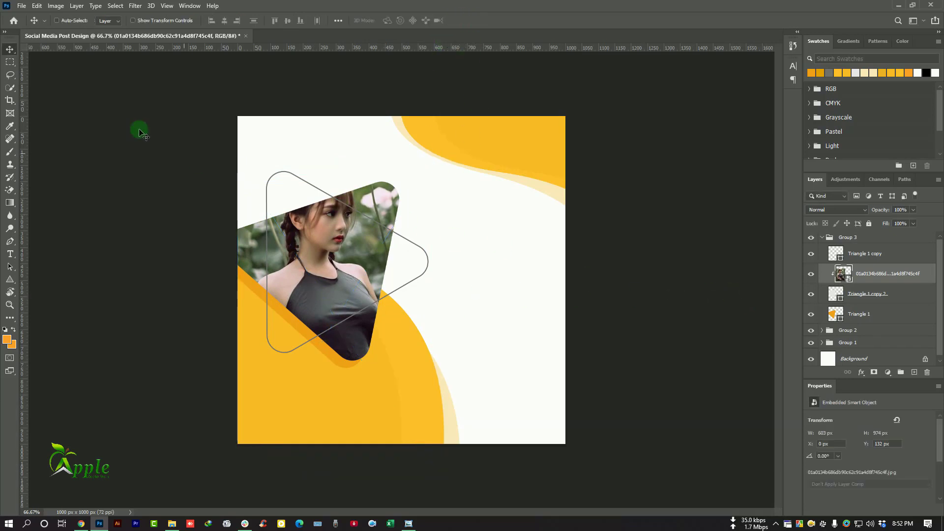
Apply Black & White to the photo with Reds 70, Yellows 128, Greens 57, Cyans 75, Blues 21 and Magentas 66
left_click(58, 7)
mouse_move(76, 34)
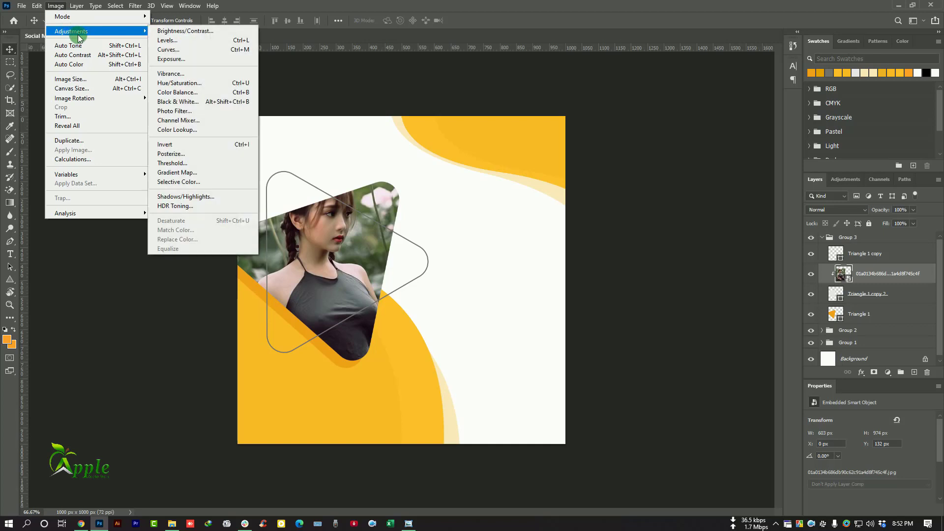
left_click(183, 101)
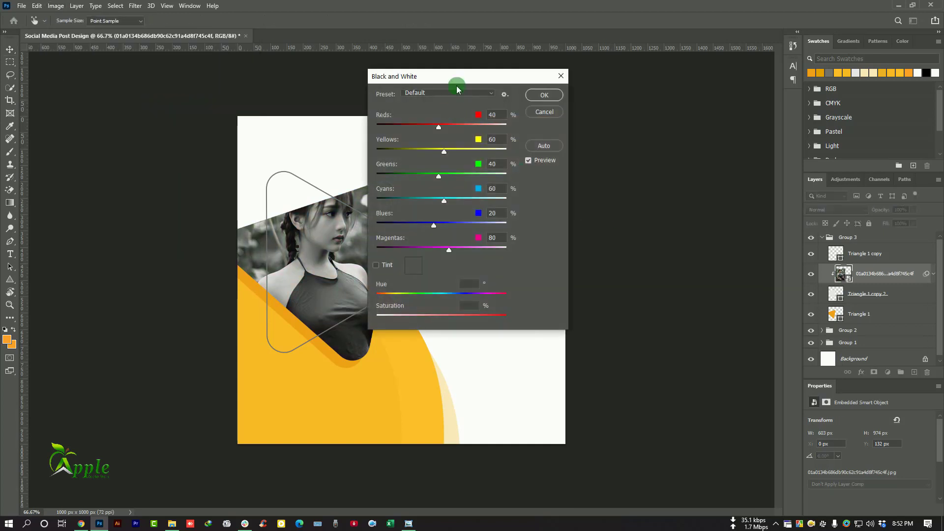
left_click_drag(457, 89, 663, 117)
left_click_drag(652, 155, 668, 178)
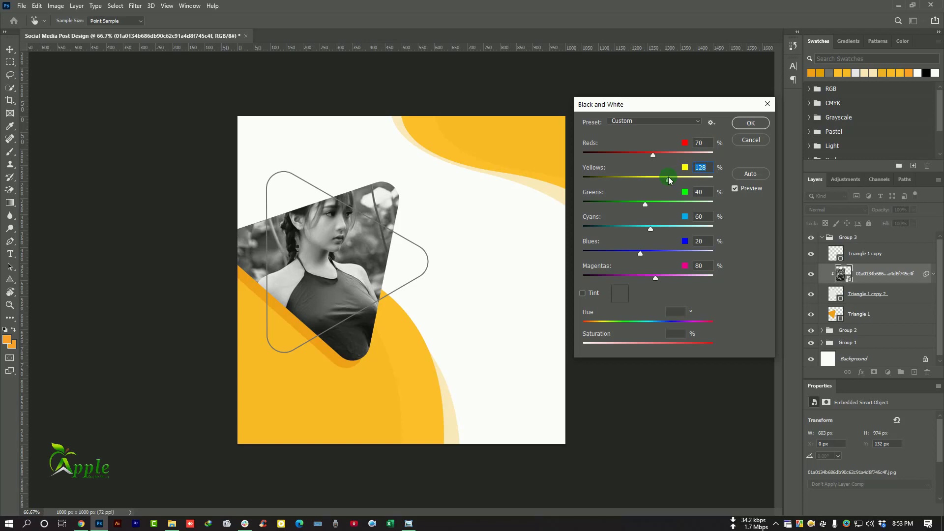
left_click_drag(647, 202, 655, 233)
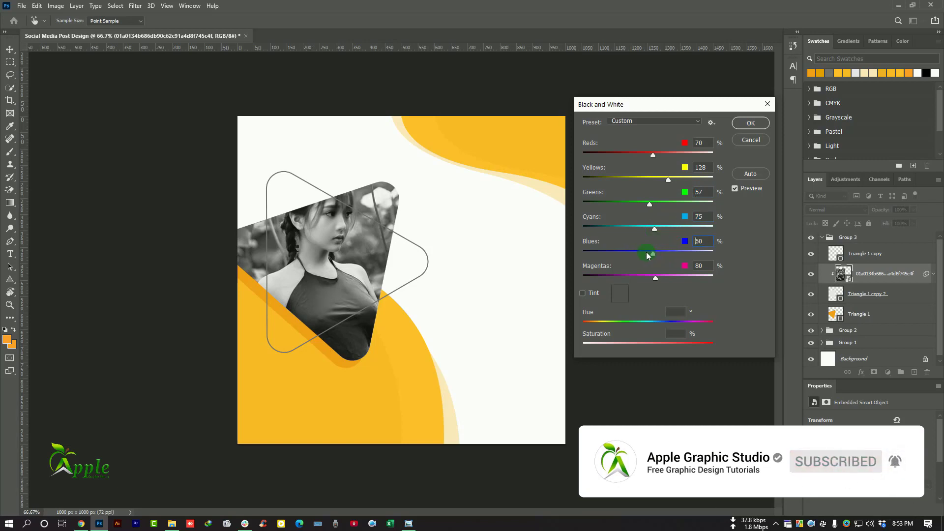
mouse_move(659, 285)
left_mouse_down()
mouse_move(630, 276)
mouse_move(681, 276)
mouse_move(652, 277)
left_mouse_up()
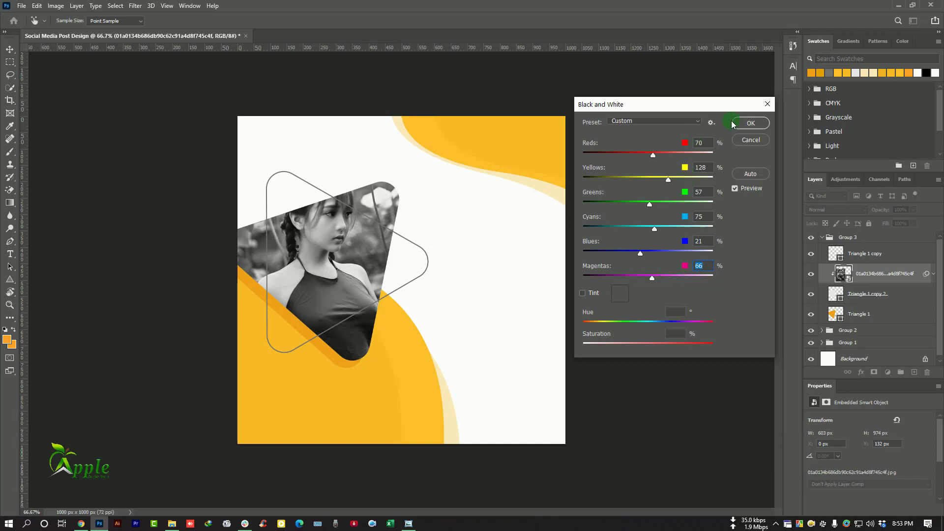
left_click(737, 124)
Compare the photo with and without its Black & White filter, keep the filter on and collapse the smart filter list
left_click(826, 305)
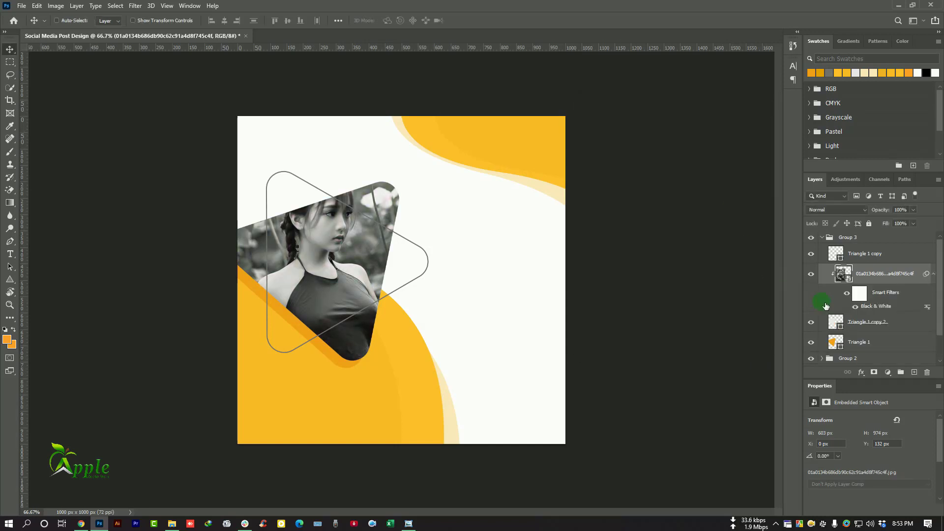
left_click(859, 310)
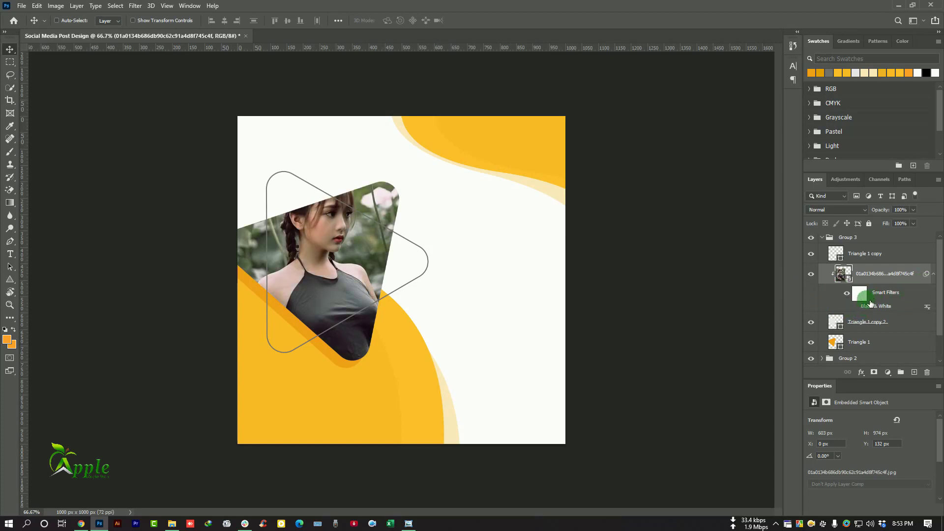
left_click(855, 307)
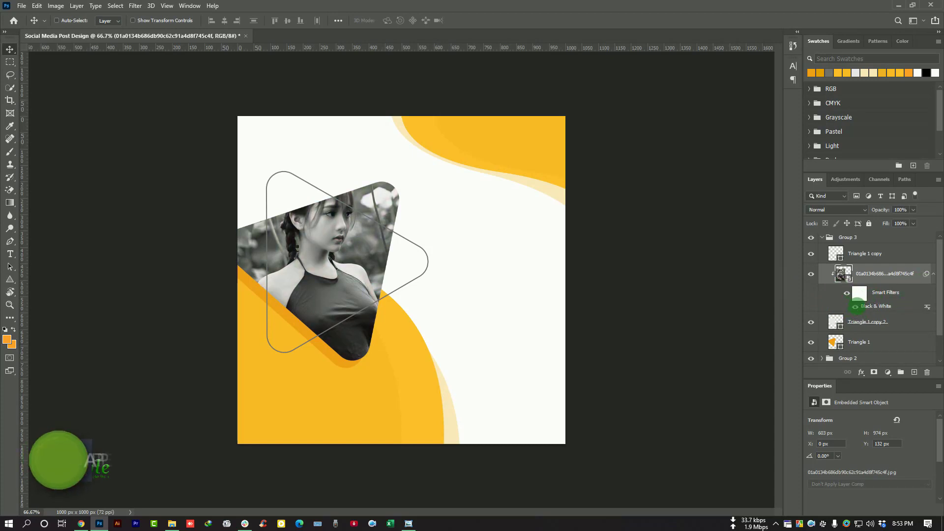
left_click(934, 281)
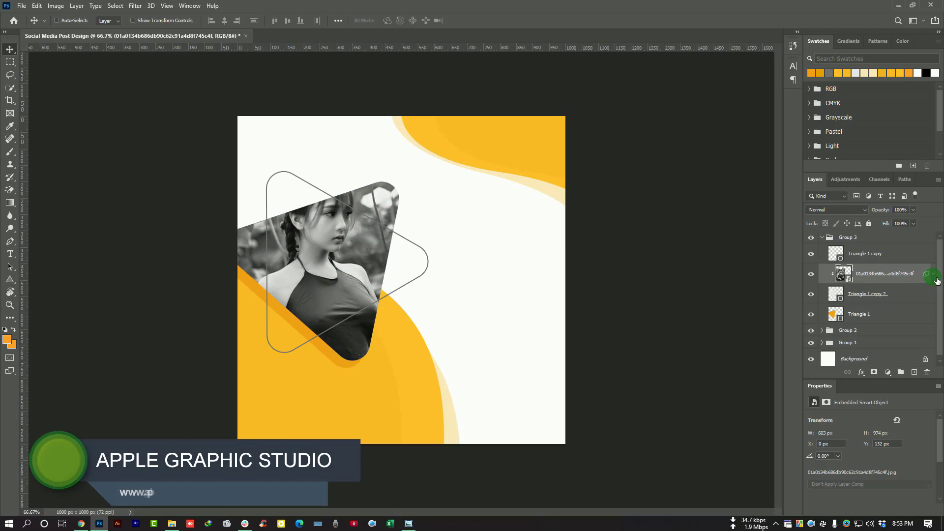
Collapse Group 3 and rename it as Model
left_click(843, 238)
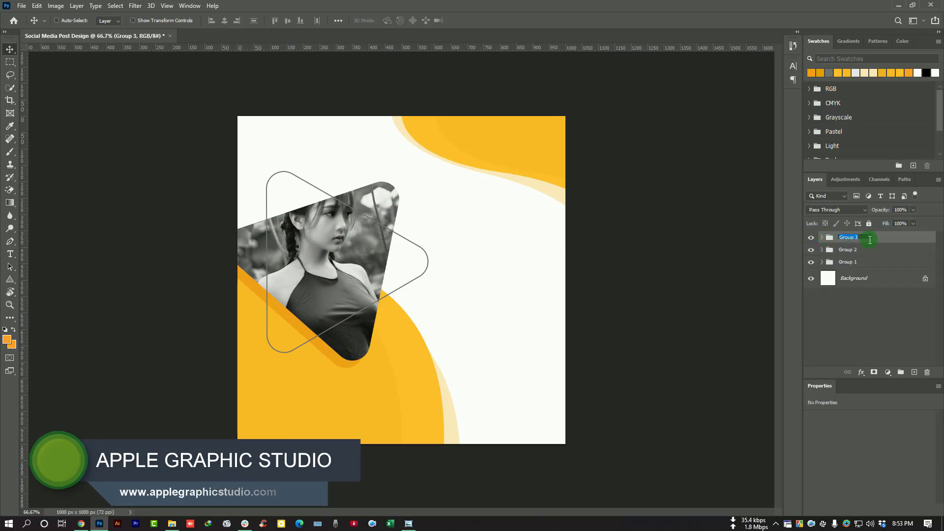
type("Model")
key("Return")
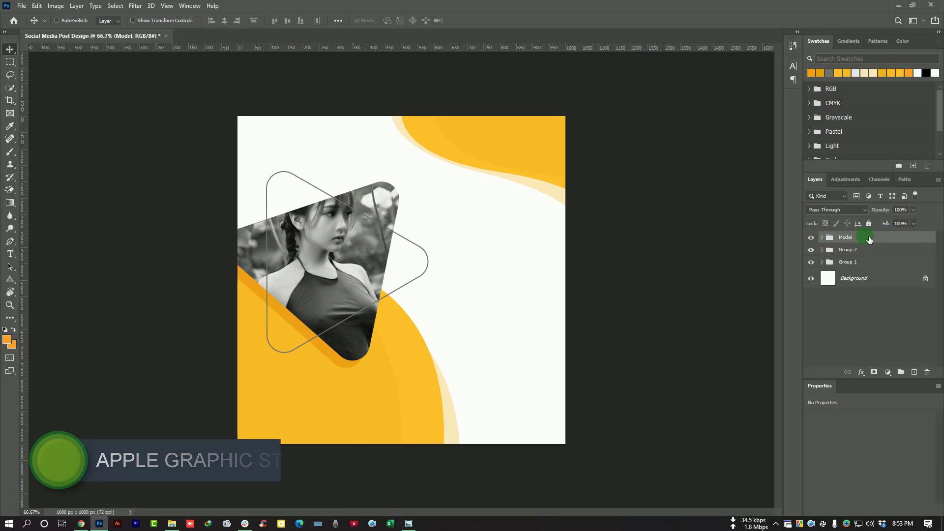
Combine Group 1 and Group 2 into a new parent group named Design
left_click(863, 250)
left_click(866, 262)
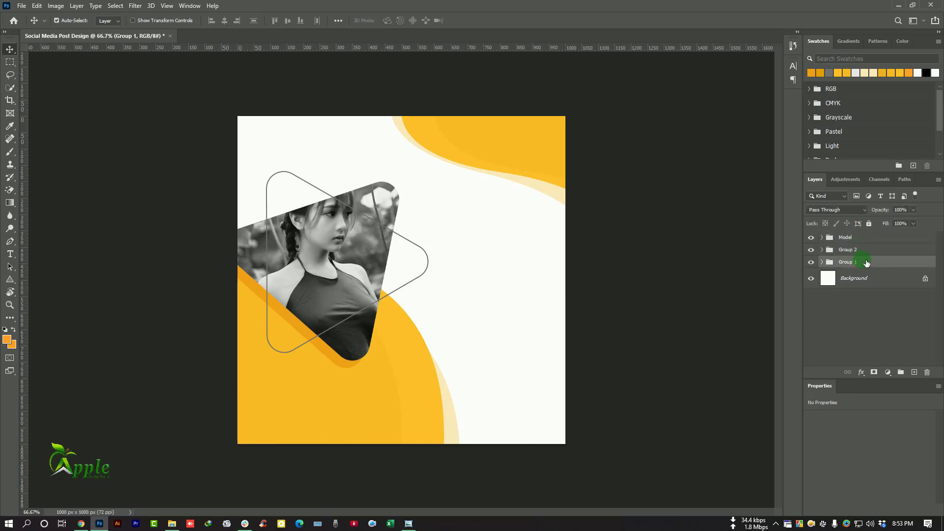
left_click(869, 251, "shift")
left_click(904, 370)
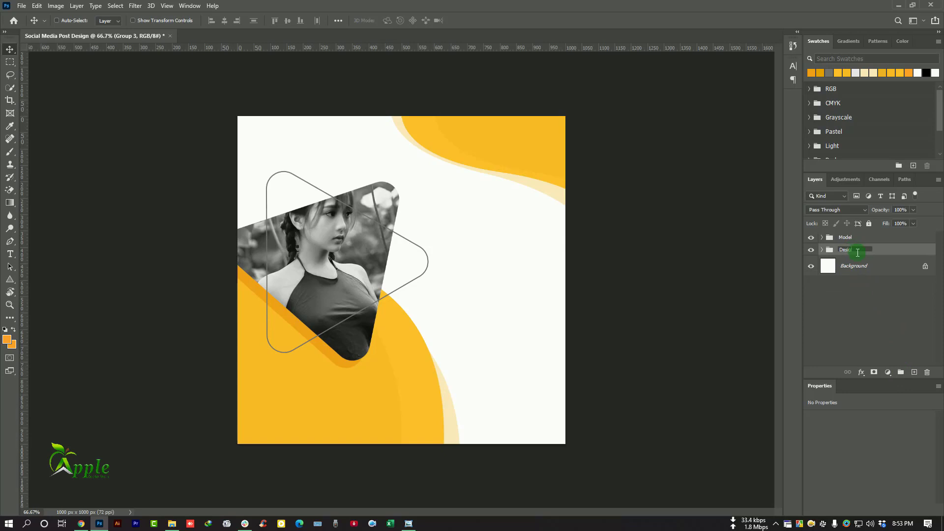
key("Return")
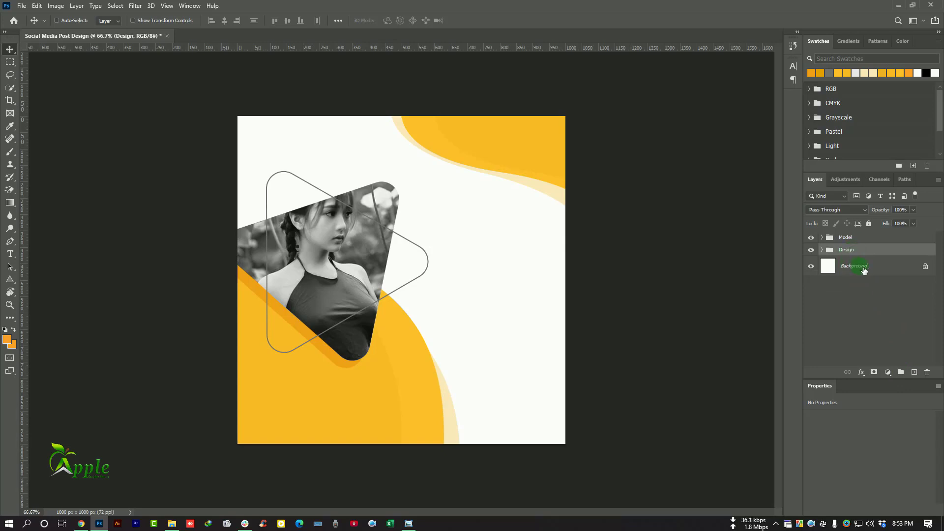
Add a new empty layer inside the Design group, directly above Group 2
left_click(864, 269)
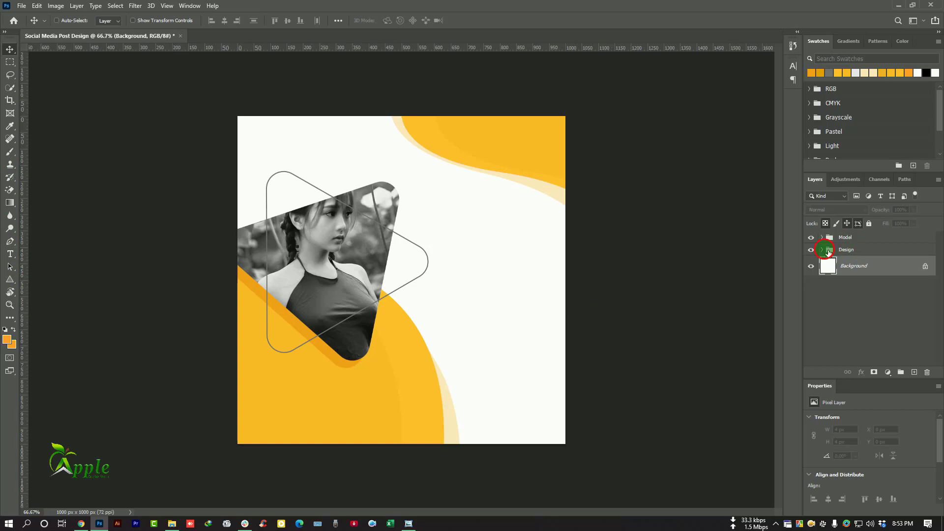
left_click(823, 250)
left_click(880, 263)
left_click(915, 372)
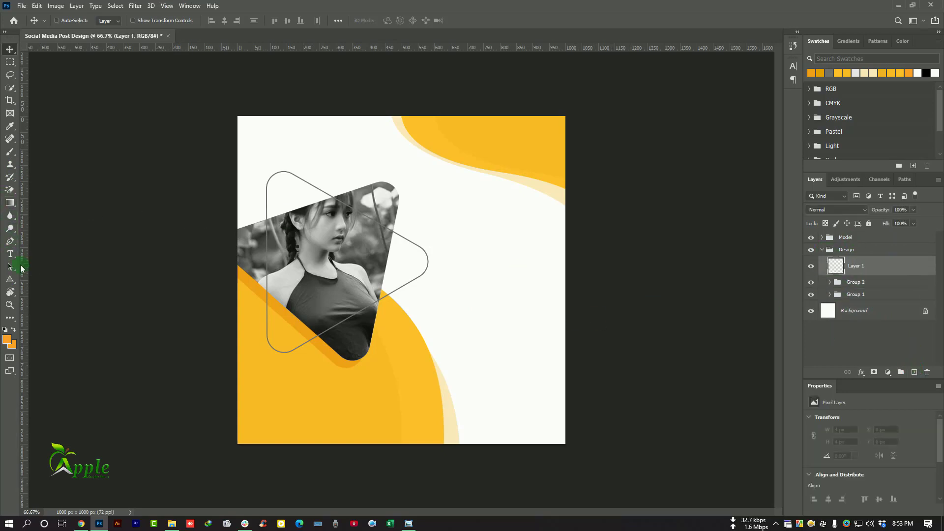
Draw a 10 × 10 px circle with the Ellipse tool beside the portrait and fill it with yellow
left_click(10, 279)
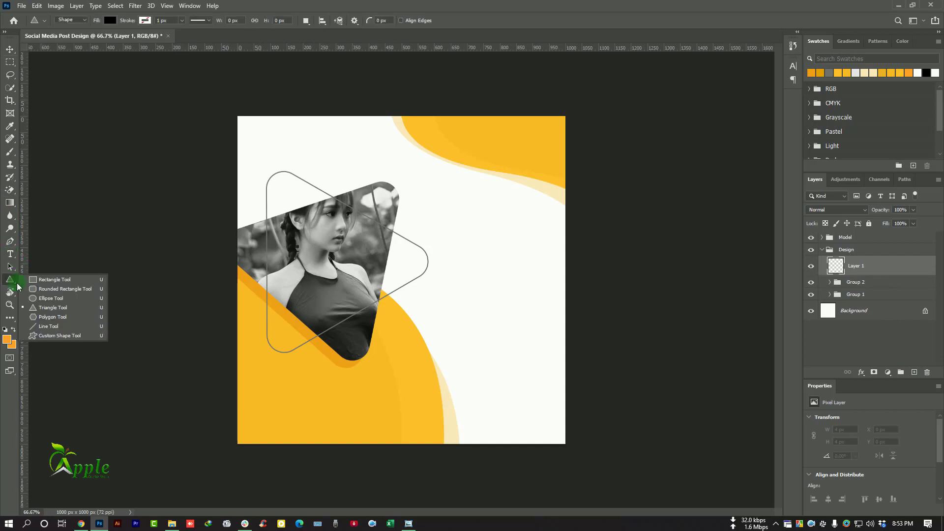
left_click(51, 298)
left_click_drag(436, 229, 441, 234)
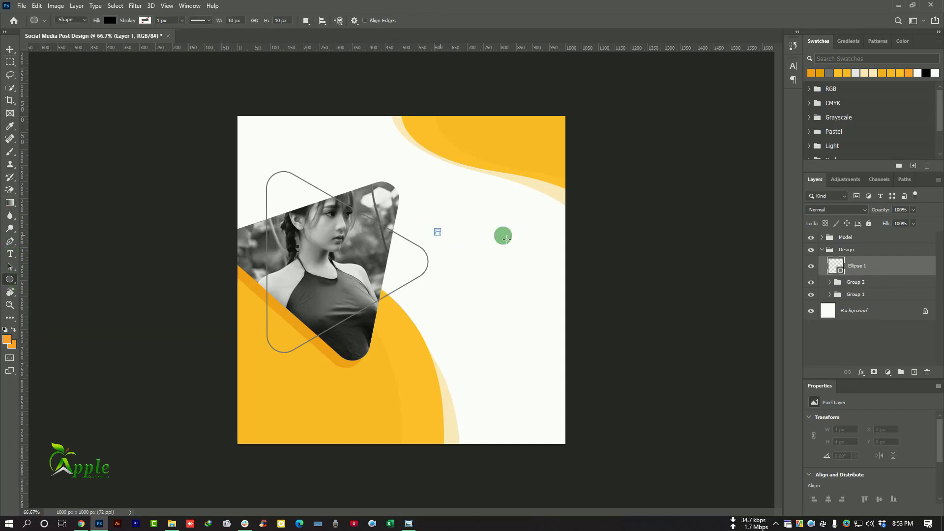
left_click(10, 49)
double_click(835, 266)
left_click(433, 133)
left_click(906, 267)
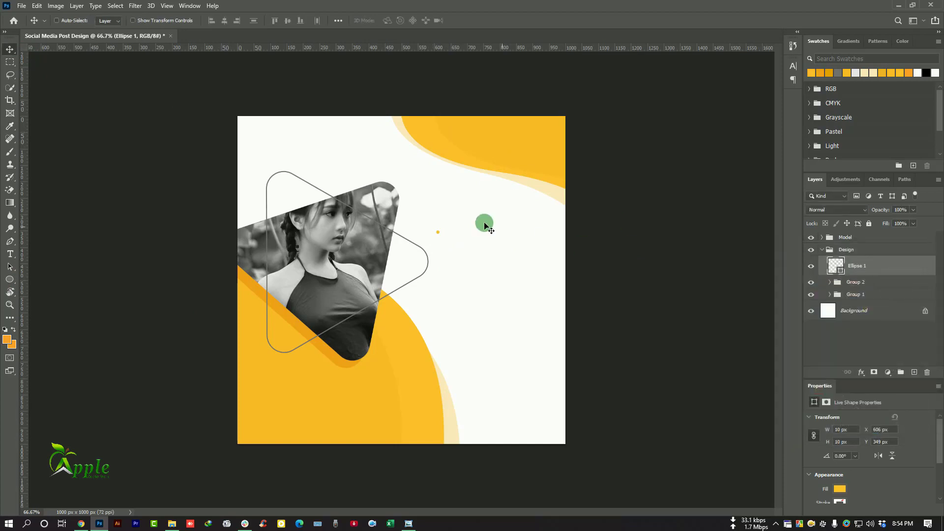
Duplicate the yellow circle into an evenly spaced horizontal row of 14 dots and group all of them
scroll(450, 213, "up", 1)
left_click_drag(433, 242, 499, 241)
left_click(475, 247)
left_click(878, 334)
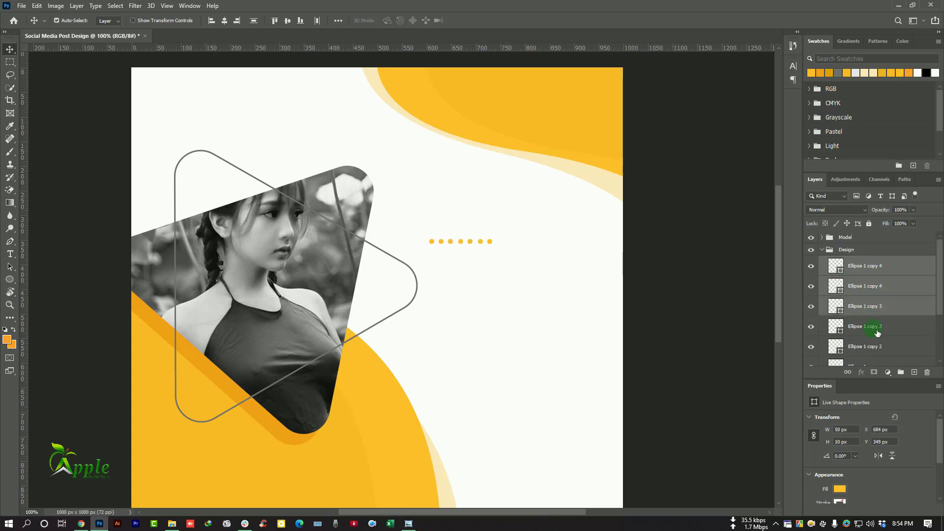
left_click_drag(506, 204, 502, 264)
scroll(851, 285, "down", 3)
left_click(893, 349, "shift")
key("ctrl+g")
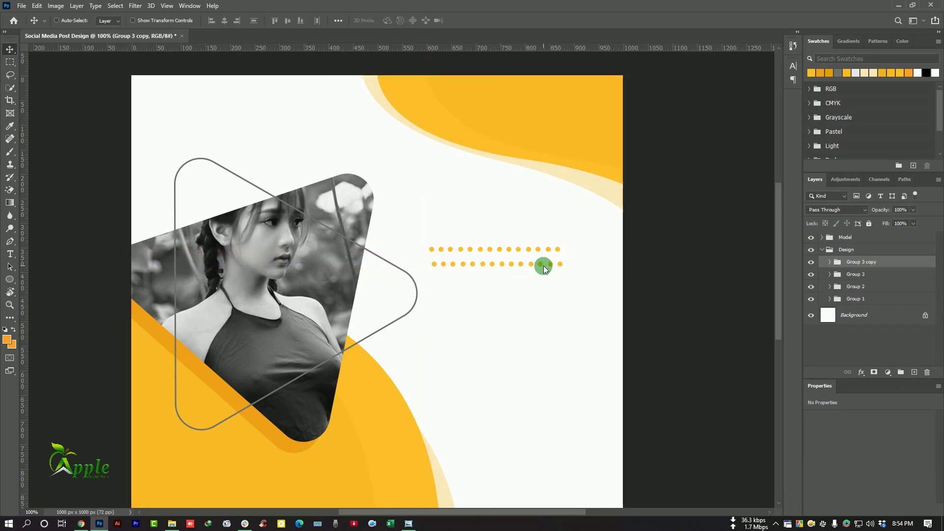
Duplicate the dot row twice below itself, offsetting each copy to the right, and group the three rows
key("shift+Right")
left_click_drag(512, 260, 527, 294)
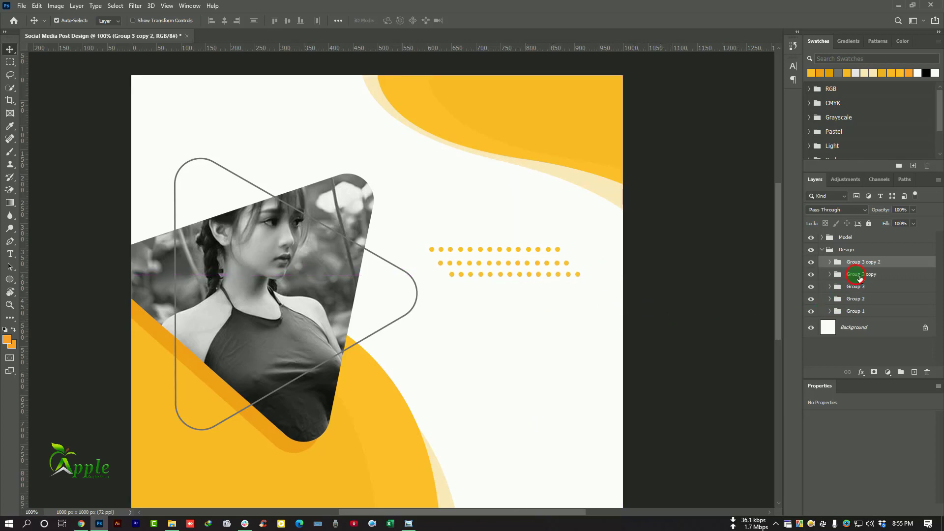
left_click(860, 276, "shift")
left_click(870, 287, "shift")
left_click(902, 373)
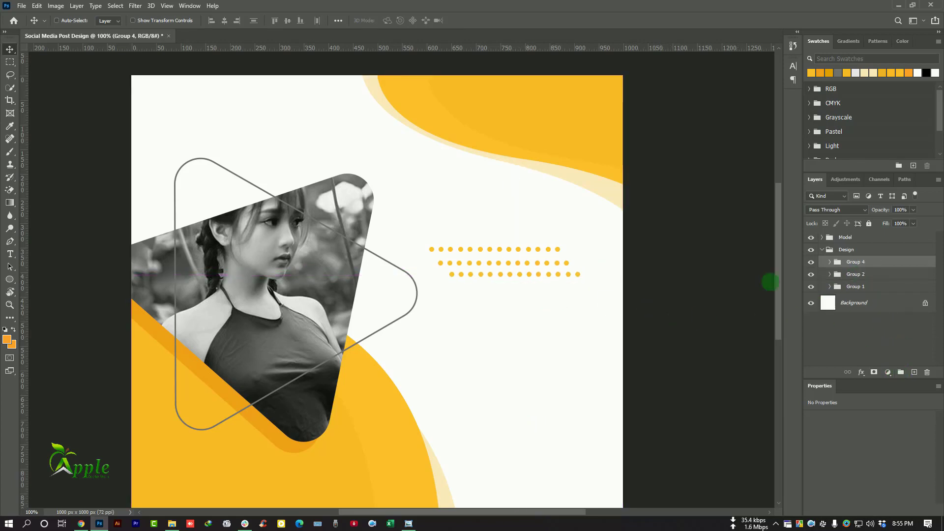
Move the three-row dot pattern to the canvas's upper-left corner, scaled to 86.87% and running past the left edge
key("ctrl+minus")
key("ctrl+minus")
key("ctrl+minus")
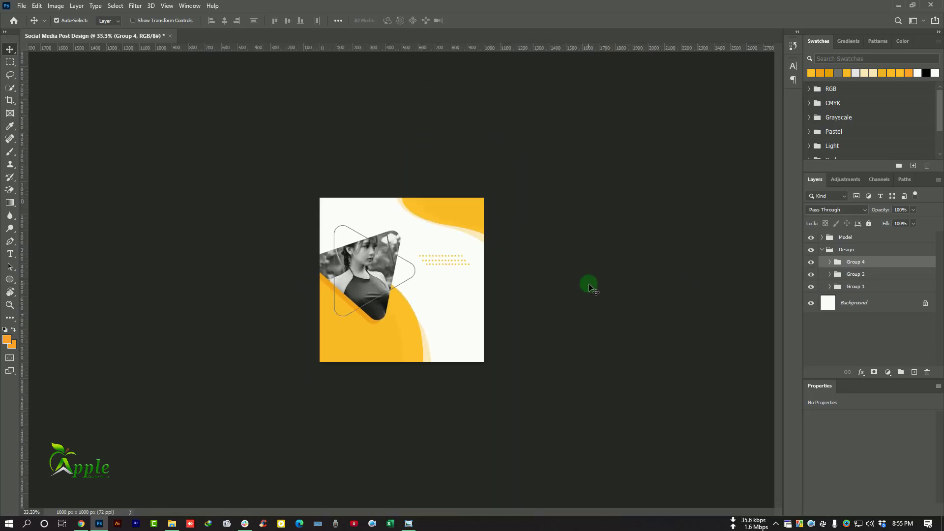
left_click_drag(443, 256, 383, 204)
key("ctrl+t")
left_click_drag(354, 220, 345, 214)
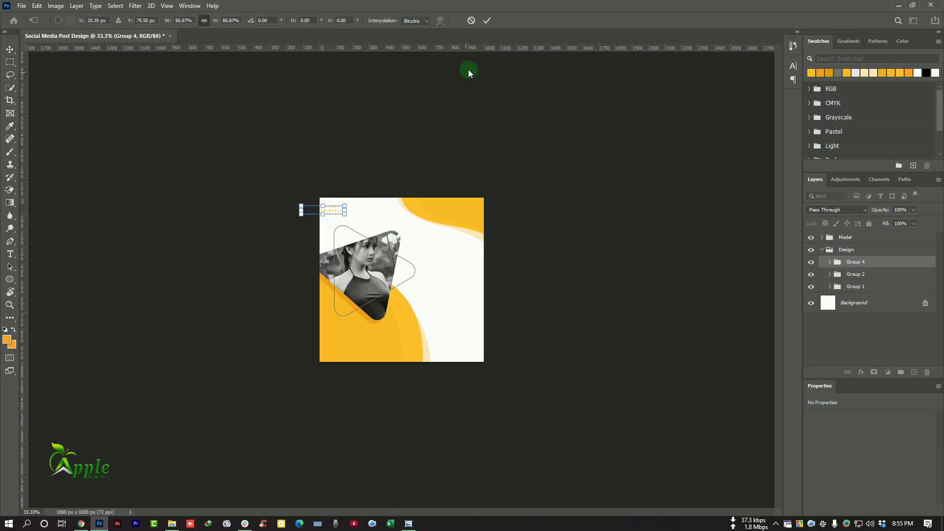
left_click(486, 20)
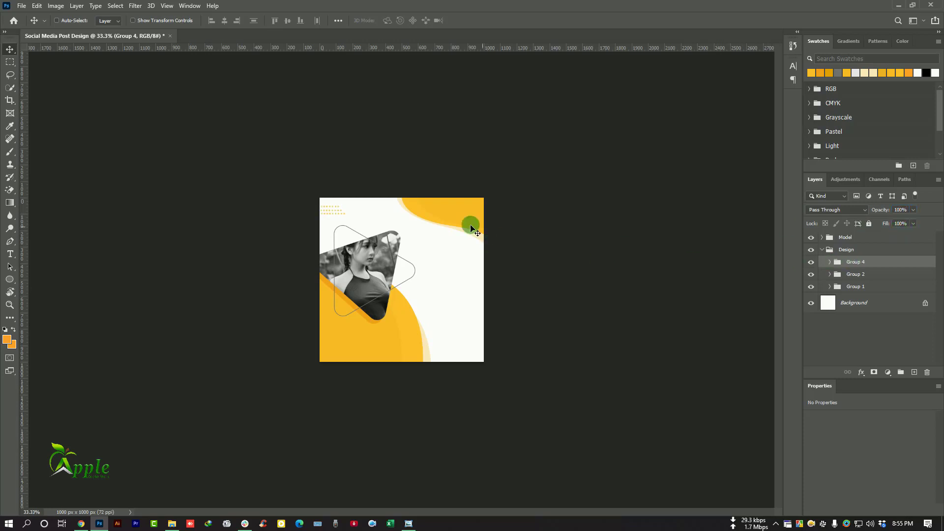
Duplicate the dot pattern to the canvas's lower-right corner, flip the copy vertically and shift it further toward the corner
left_click_drag(355, 211, 485, 339)
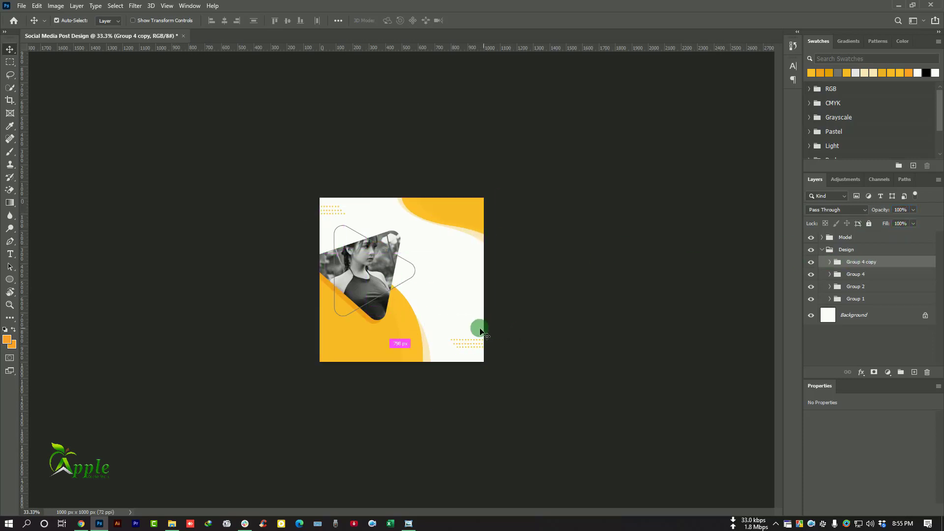
key("ctrl+t")
right_click(462, 344)
left_click(491, 335)
left_click(423, 350, "ctrl")
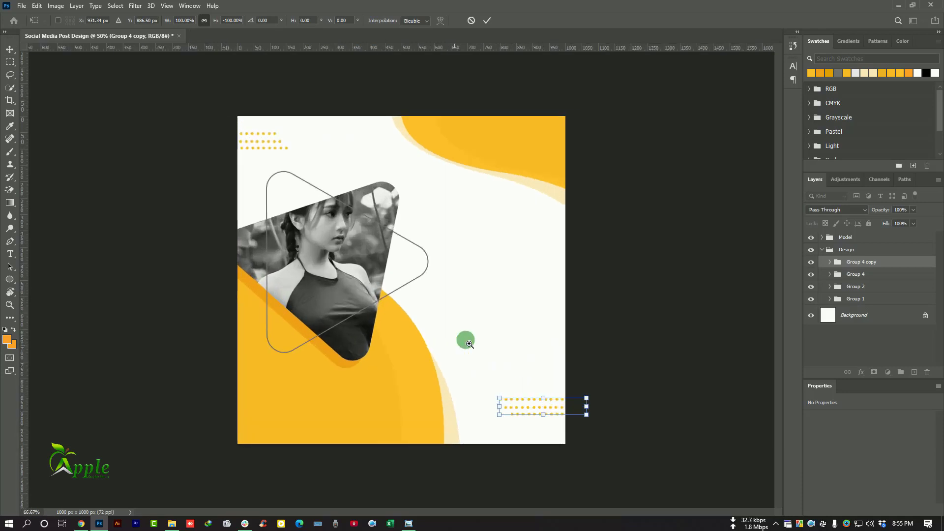
left_click(487, 20)
left_click_drag(572, 401, 594, 416)
Delete one dot row from the lower-right pattern so two rows remain, and collapse its group
left_click(830, 262)
left_click(863, 275)
left_click(866, 286, "ctrl")
left_click_drag(662, 342, 630, 350)
left_click(870, 276)
key("Delete")
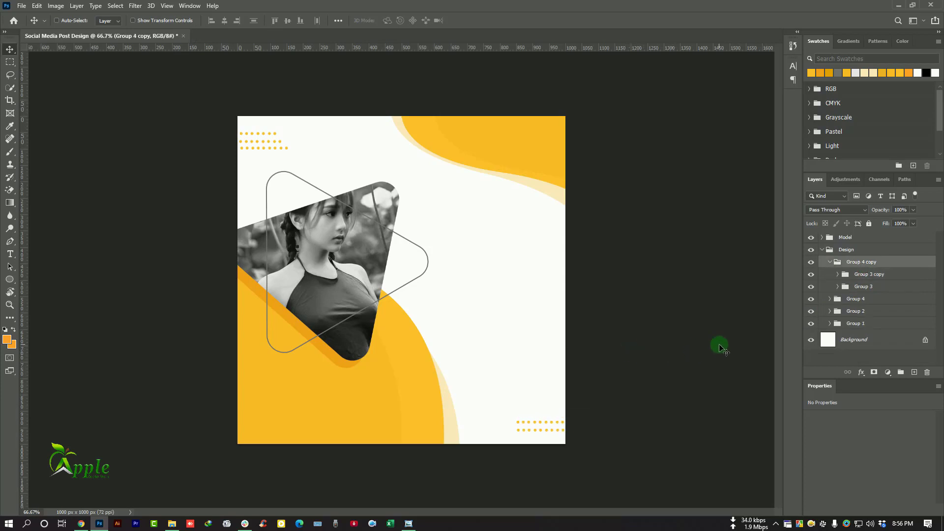
left_click(831, 264)
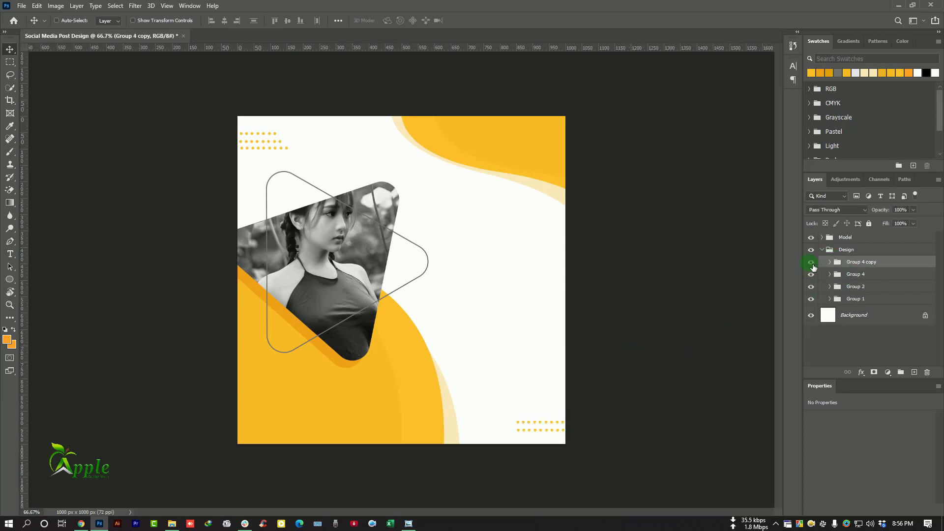
Shift the lower-right dot pattern slightly up and left so more dots sit on the canvas, and collapse the Design group
mouse_move(562, 388)
left_mouse_down()
mouse_move(527, 384)
mouse_move(548, 383)
left_mouse_up()
left_click(831, 262)
left_click(852, 275)
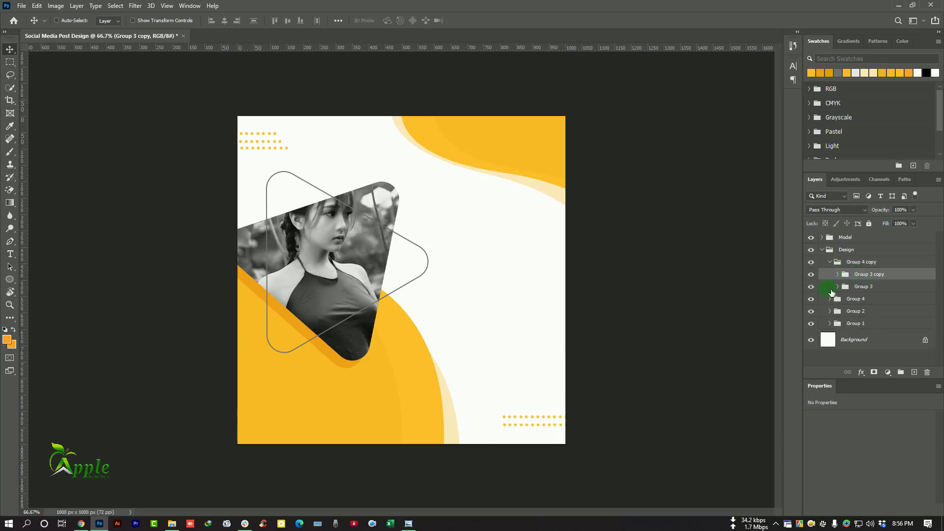
left_click(822, 249)
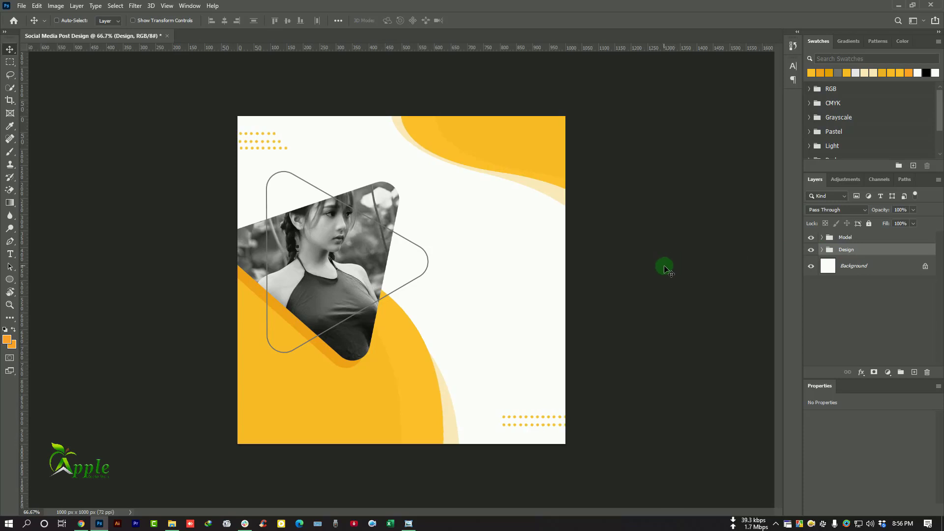
key("ctrl+minus")
key("ctrl+minus")
key("ctrl+plus")
key("ctrl+plus")
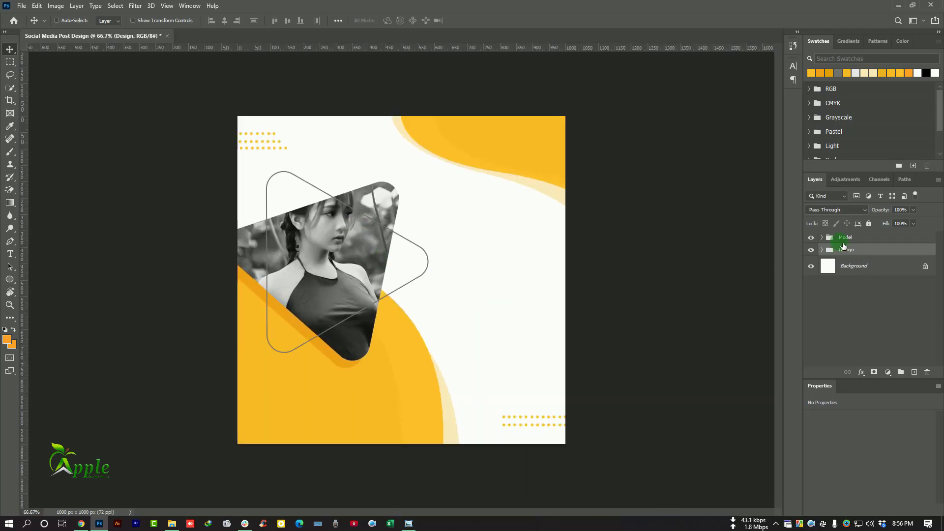
left_click(822, 238)
left_click(822, 238)
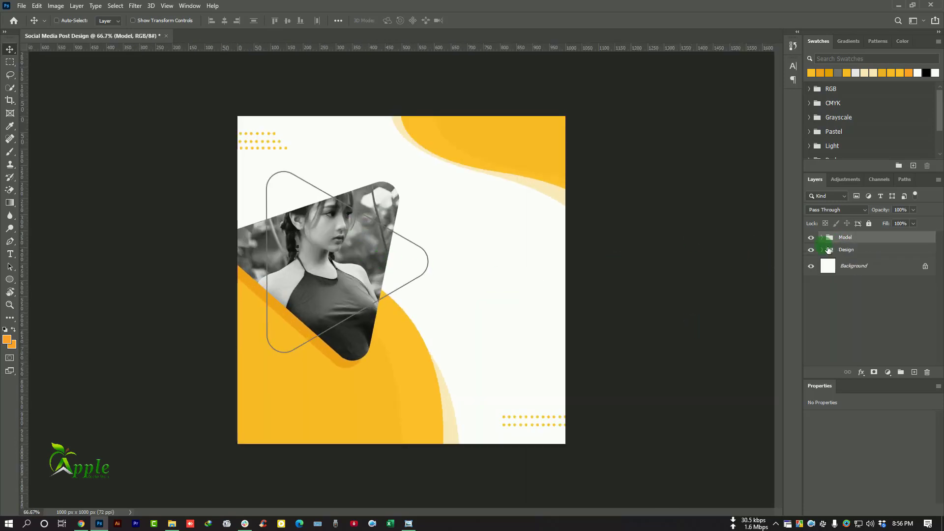
Duplicate the two-row dot pattern beside the portrait's lower edge, place the copy above the Model group and collapse Design
left_click(822, 249)
left_click(816, 263)
left_click(813, 262)
left_click_drag(561, 395, 438, 288)
left_click_drag(862, 260, 864, 231)
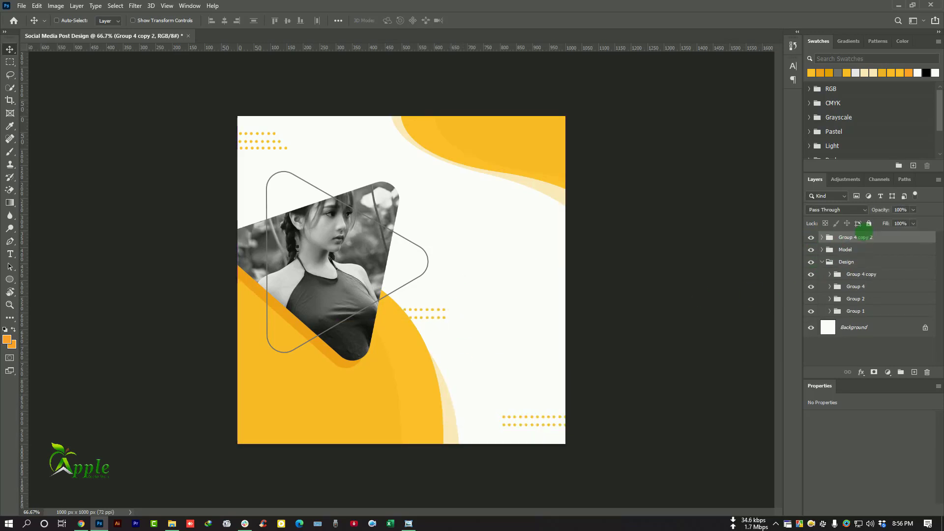
left_click(822, 262)
Apply a white (ffffff) Color Overlay to the copied dot group and move it onto the lower part of the portrait
left_click(891, 239)
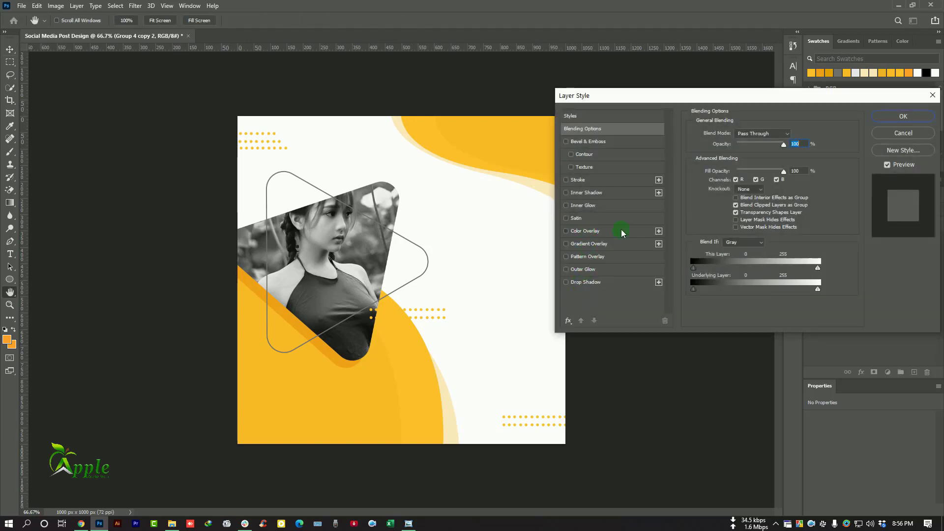
left_click(622, 232)
left_click(792, 135)
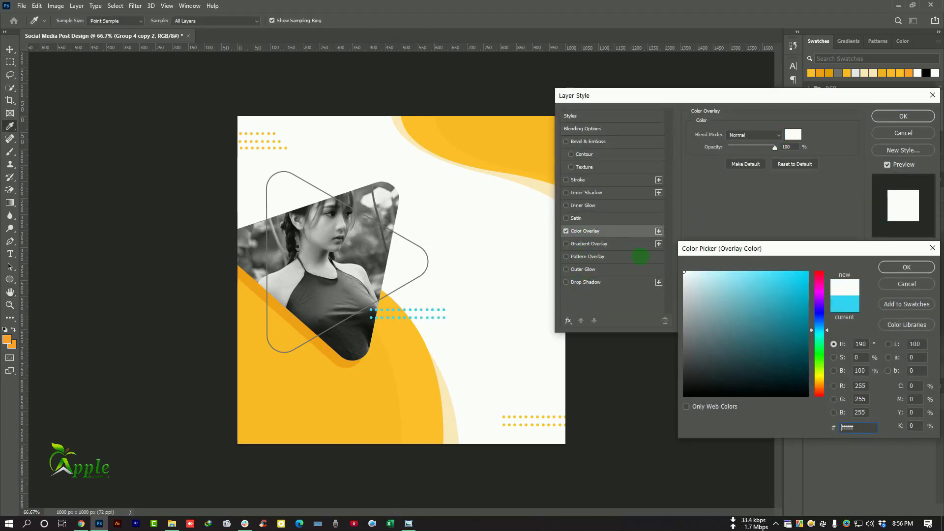
left_click(904, 267)
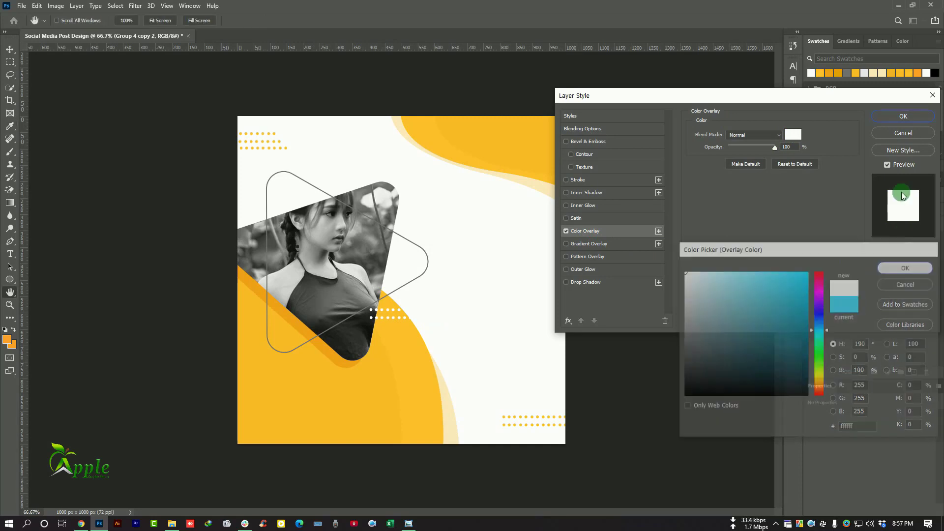
left_click(905, 117)
left_click_drag(506, 275, 484, 291)
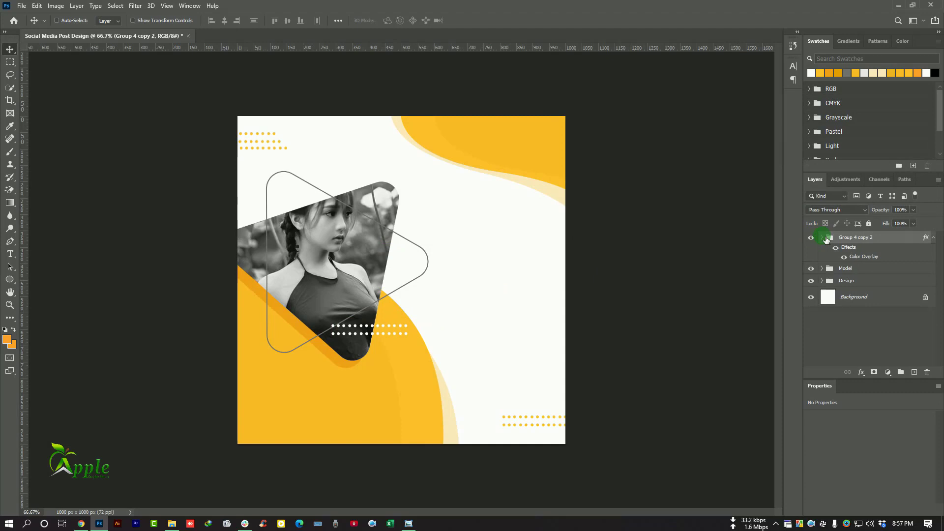
Convert the white dot group to a smart object and mask it to show only its first nine columns
right_click(879, 237)
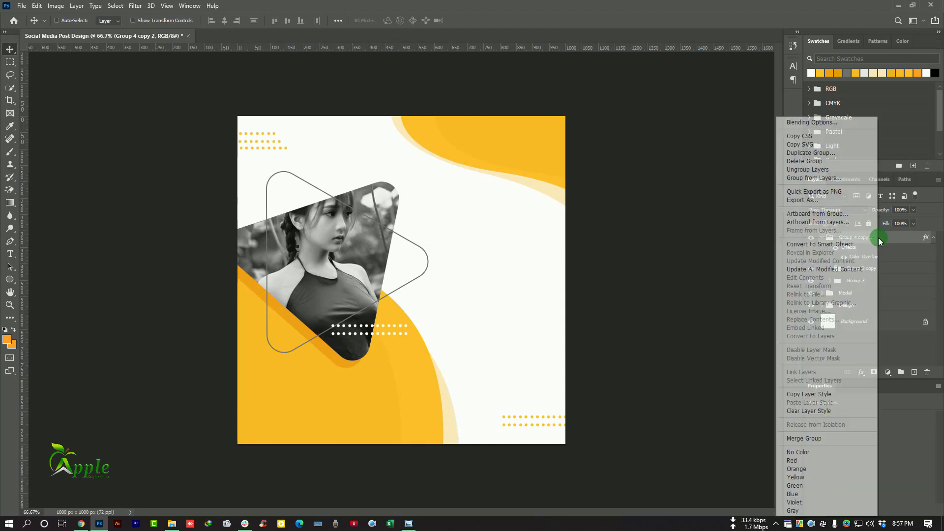
left_click(832, 245)
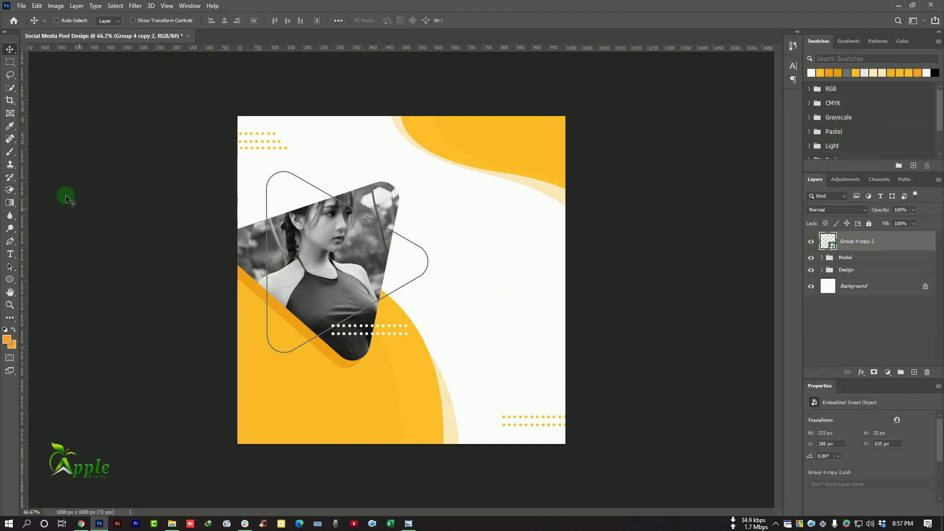
left_click(9, 62)
scroll(335, 320, "up", 2)
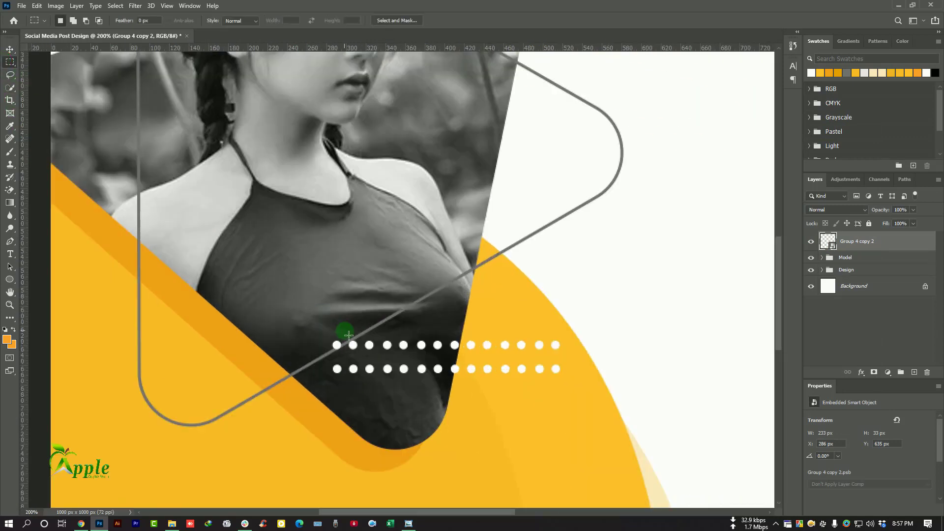
left_click_drag(333, 338, 482, 381)
left_click(876, 374)
key("v")
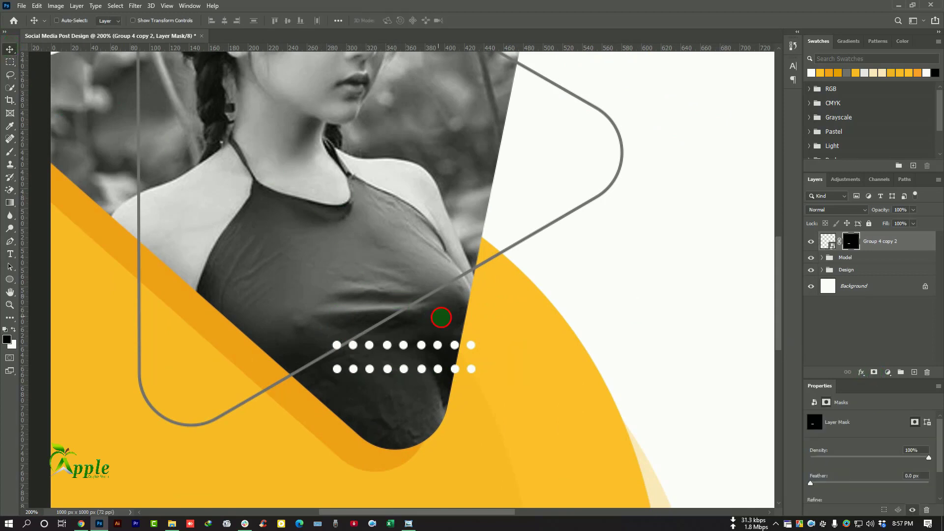
Move the masked white dots right so they straddle the portrait's edge and the yellow curve
left_click_drag(441, 317, 477, 321)
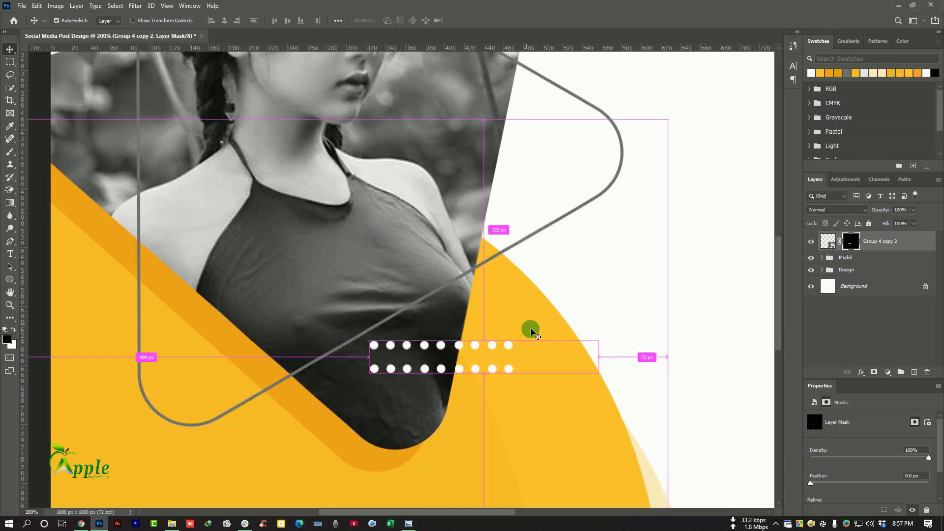
key("ctrl+minus")
key("ctrl+minus")
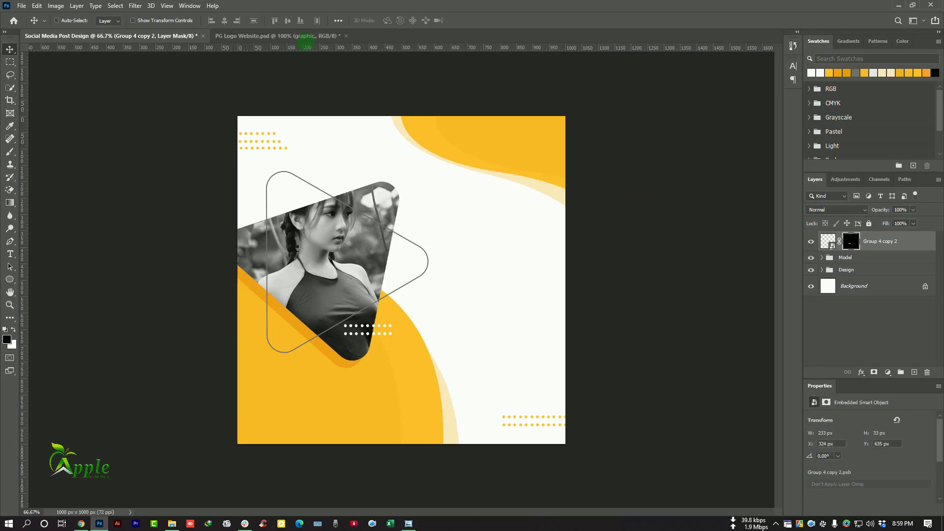
In PG Logo Website.psd, collapse the layer effects and Group 3, and rename the group as Logo
left_click(320, 38)
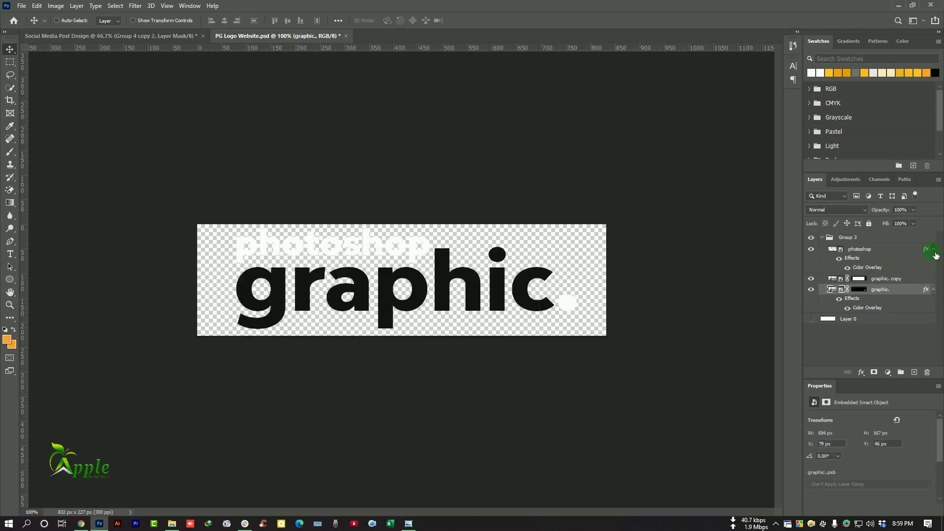
left_click(934, 250)
left_click(934, 272)
left_click(876, 261, "ctrl")
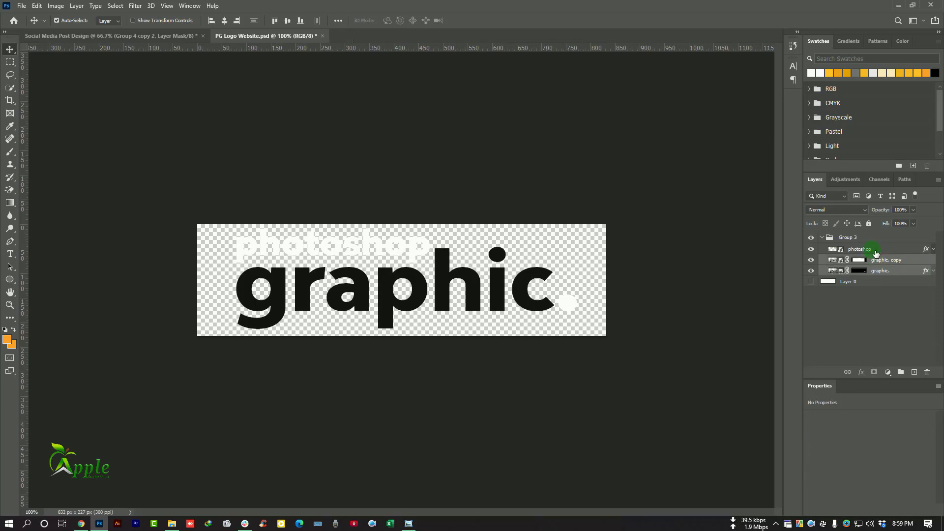
left_click(872, 250, "ctrl")
left_click(823, 238)
left_click(854, 240)
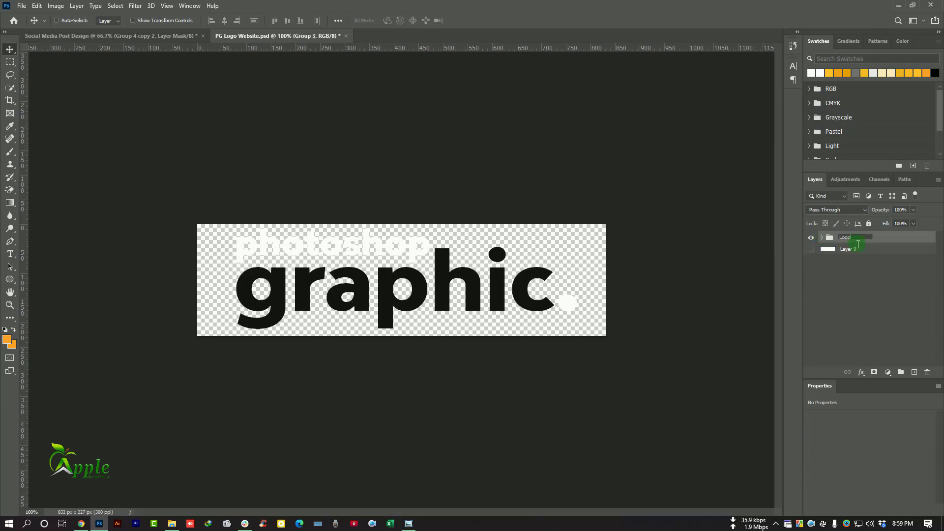
key("Return")
Bring the Logo group into the social media post and scale it down to fit on the upper-right yellow curve
left_click_drag(389, 261, 499, 168)
left_click(37, 5)
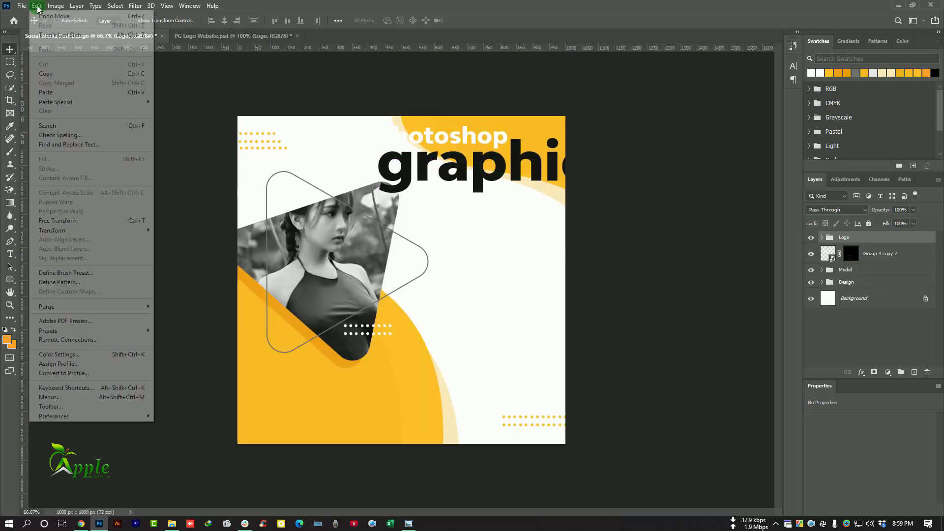
left_click(73, 221)
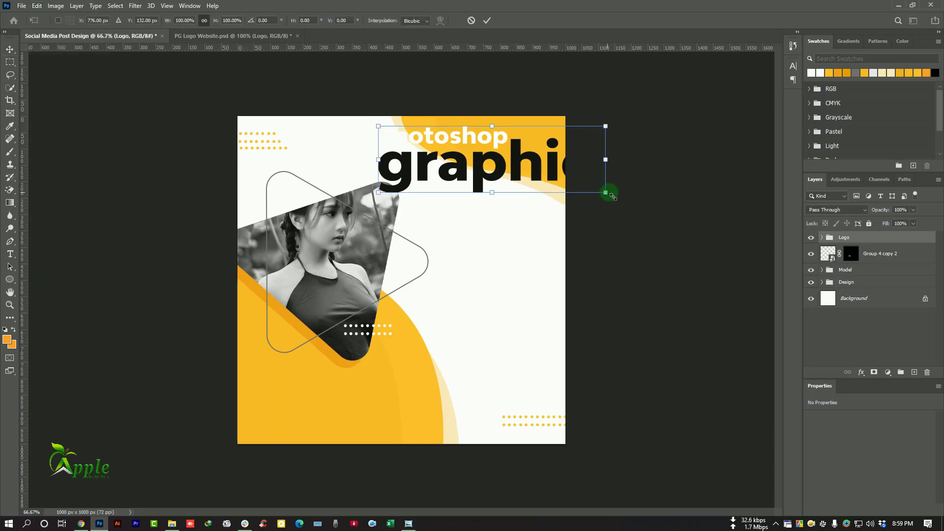
left_click_drag(607, 193, 537, 143)
left_click(486, 24)
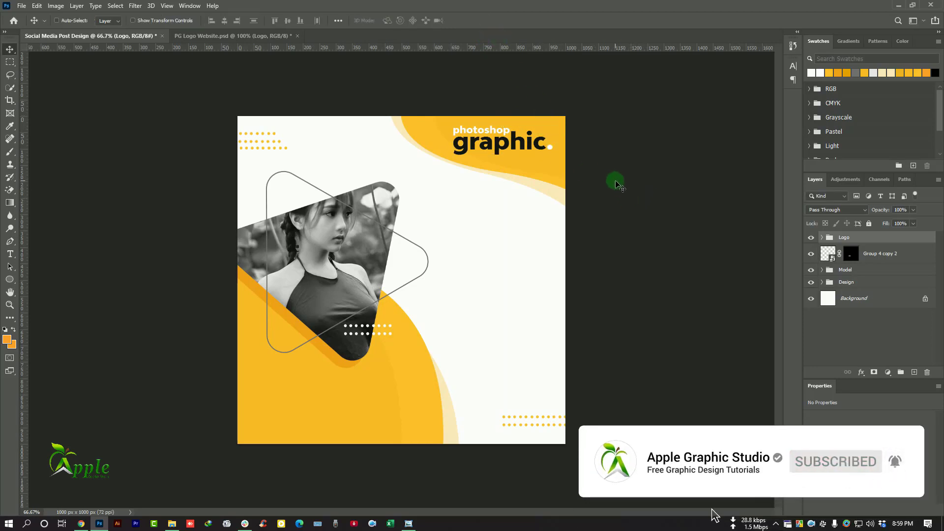
Nudge the logo slightly upward and add a new layer above the Logo group
key("Up")
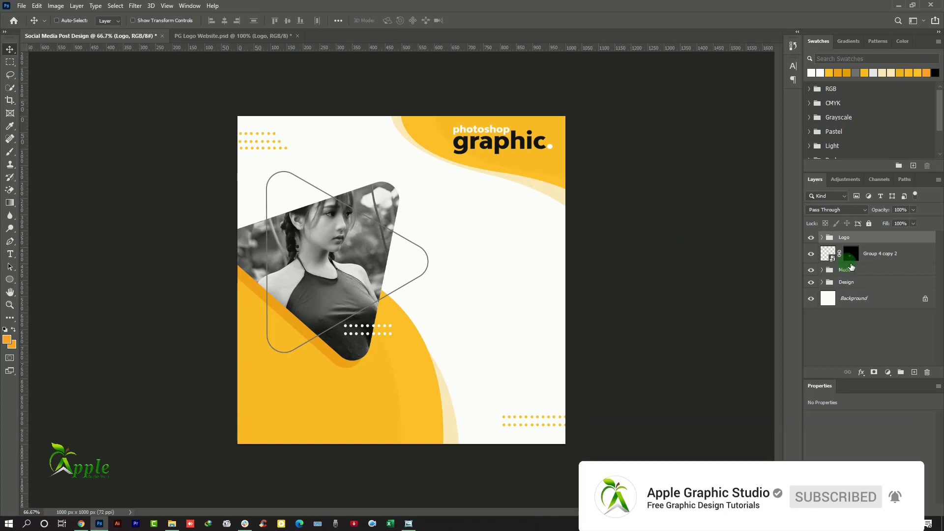
left_click(875, 260)
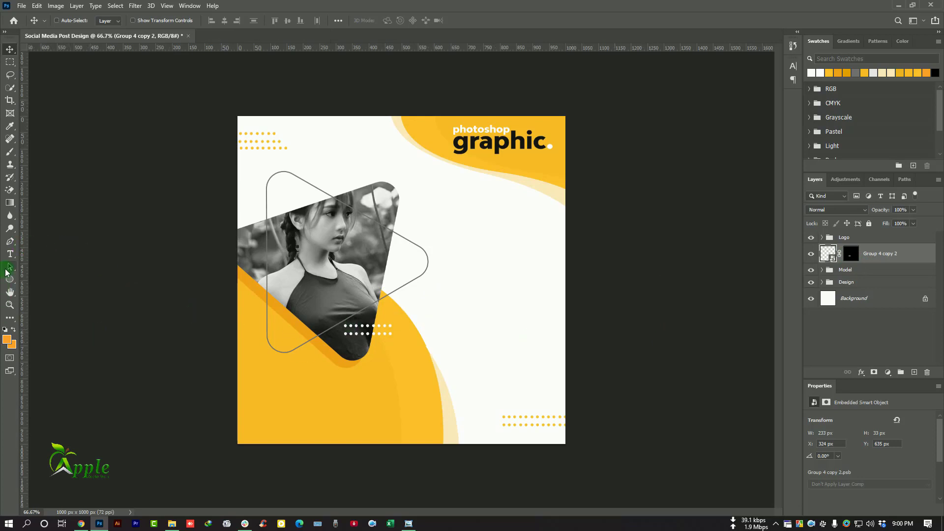
left_click(8, 253)
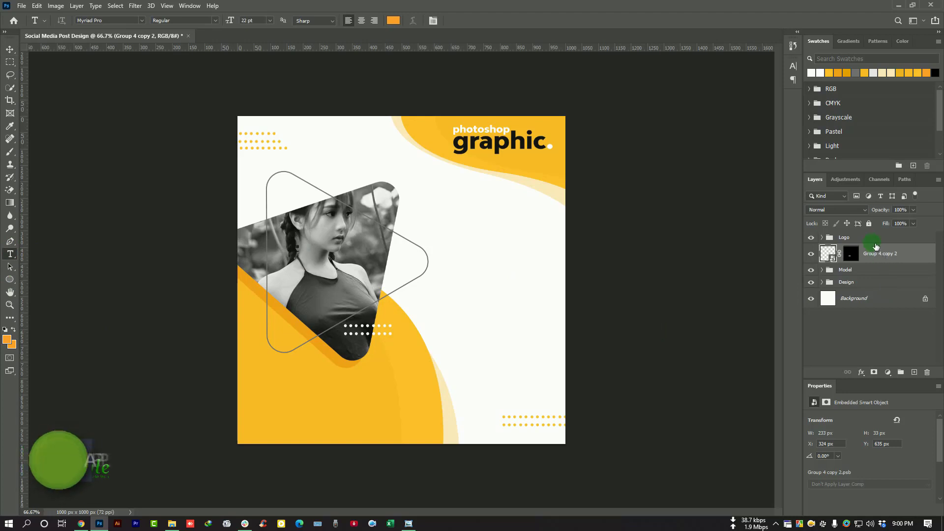
left_click(874, 239)
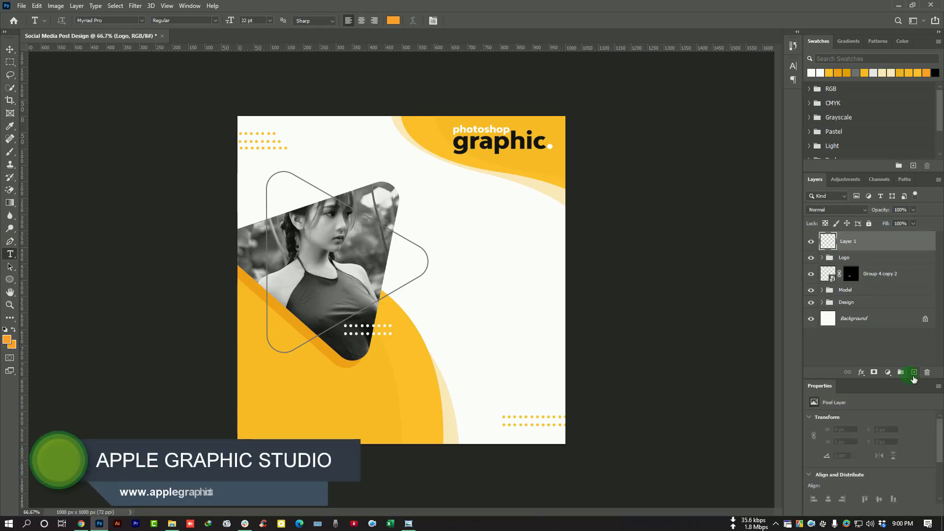
left_click(914, 373)
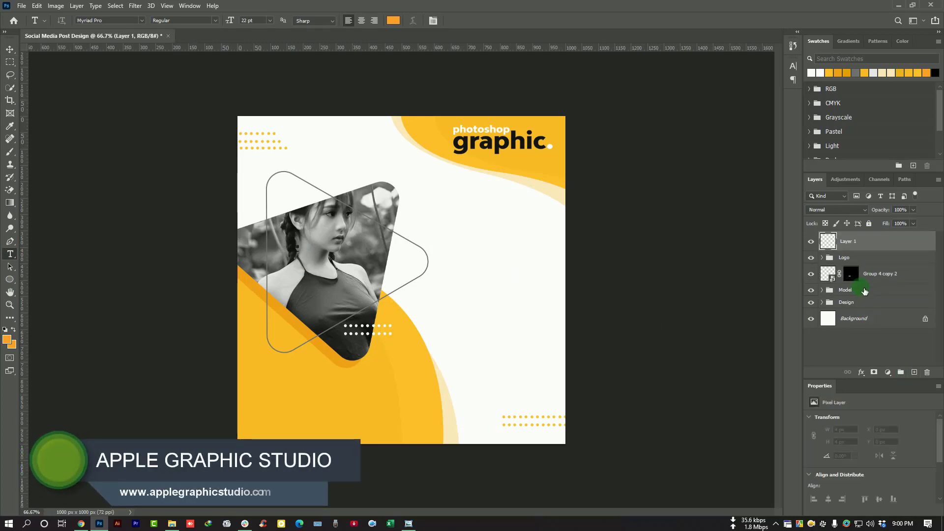
Add a three-line headline reading "Premium", "Quality PSD" and "Items" on the white area beside the portrait
left_click(456, 266)
type("Prem")
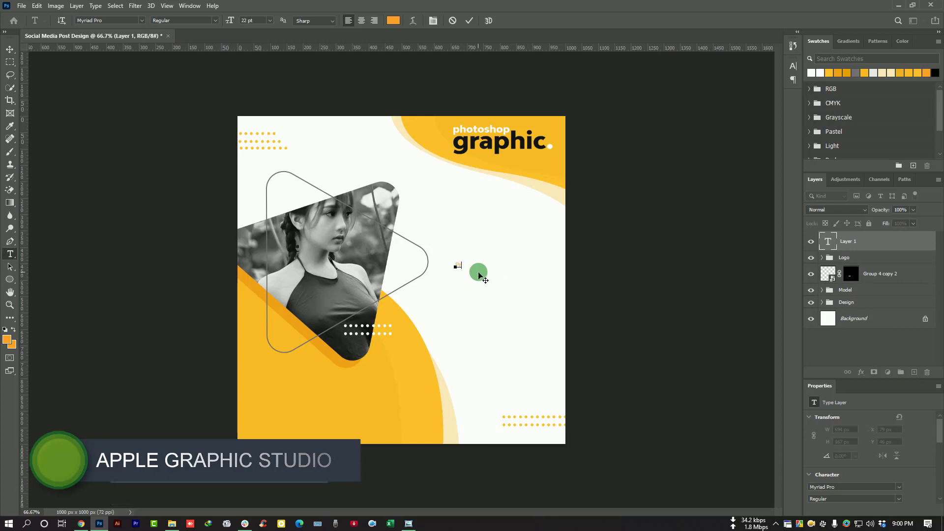
type("ium PSD")
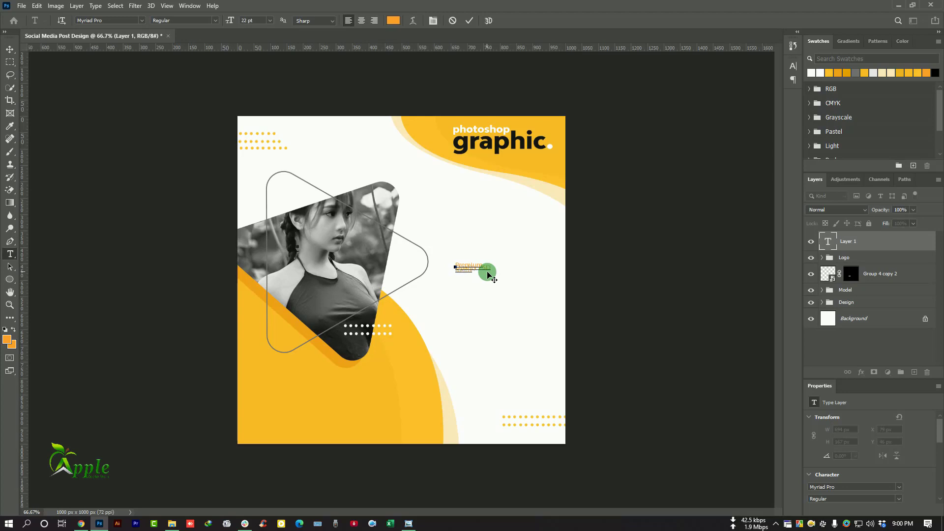
Recolor all the headline text with the black sampled from the word "graphic" in the logo
key("ctrl+a")
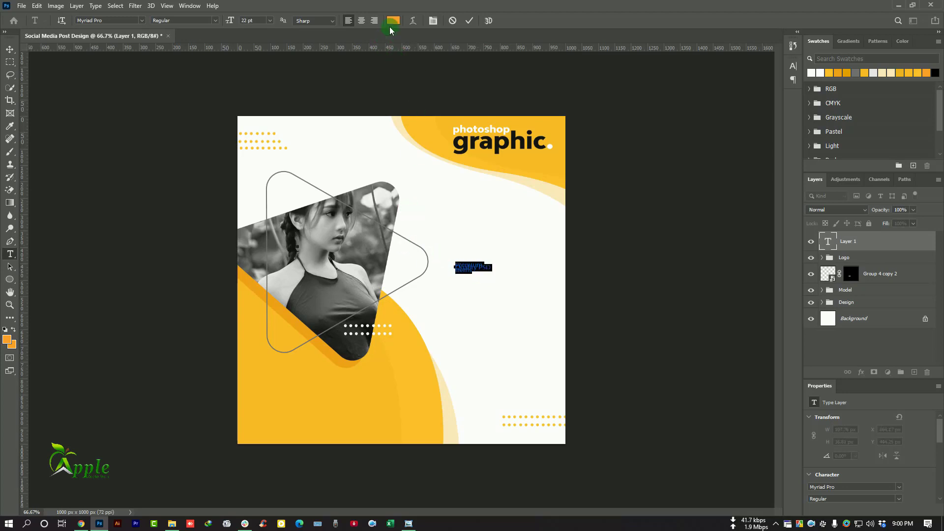
left_click(394, 21)
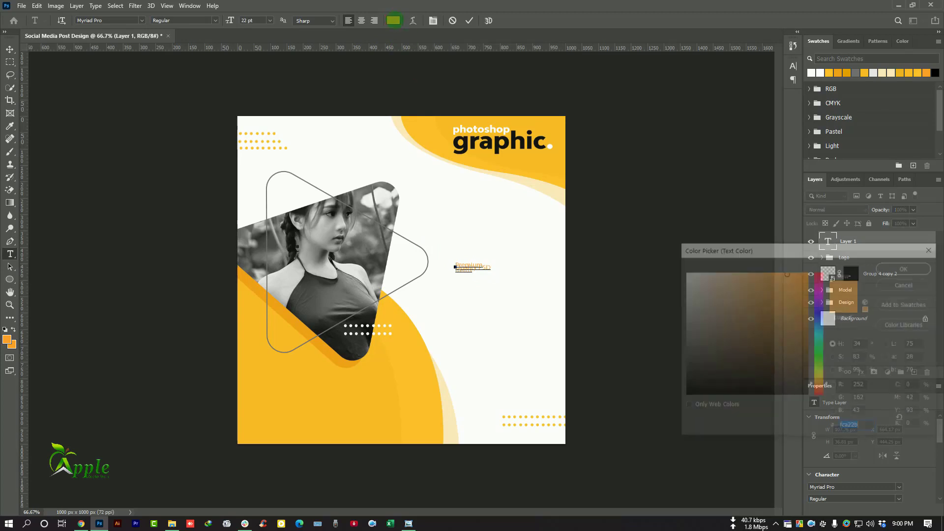
left_click(467, 144)
left_click(909, 267)
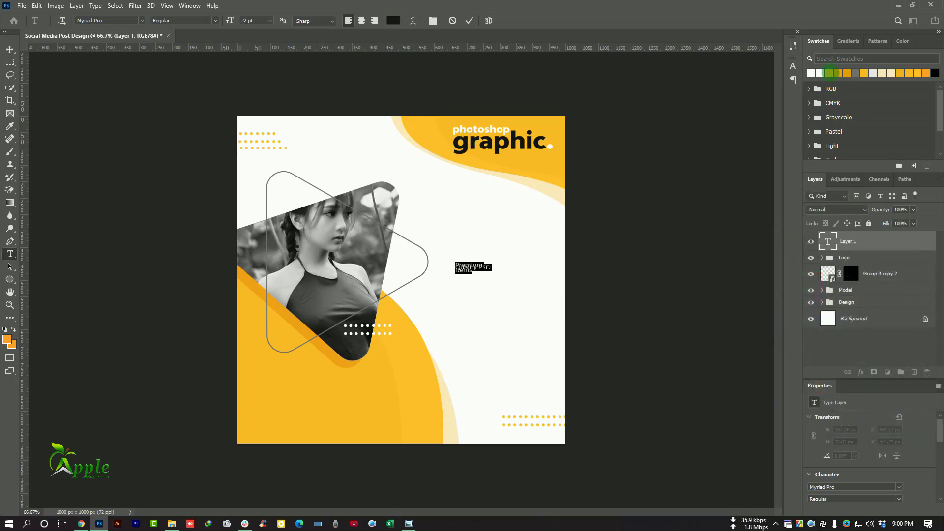
Set the headline to 65 pt with 56 pt leading, and right-align its lines
left_click(792, 66)
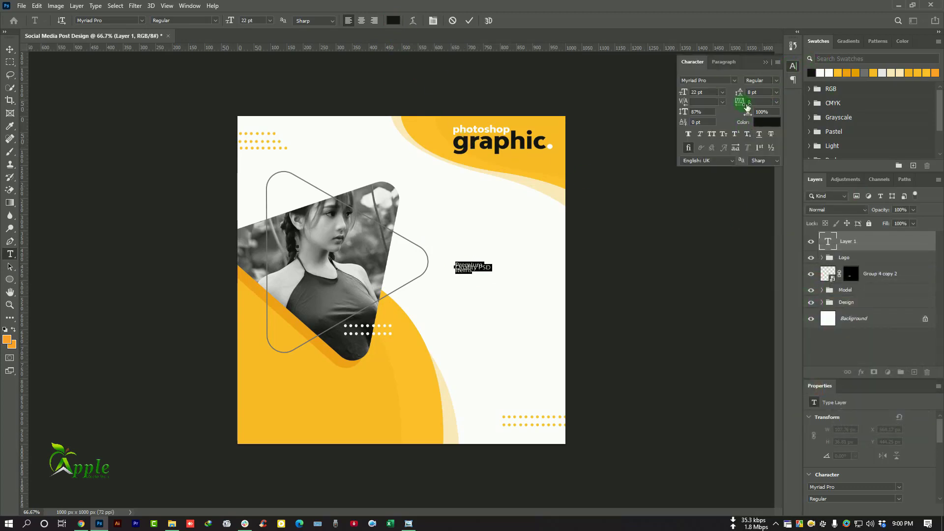
left_click_drag(751, 95, 750, 95)
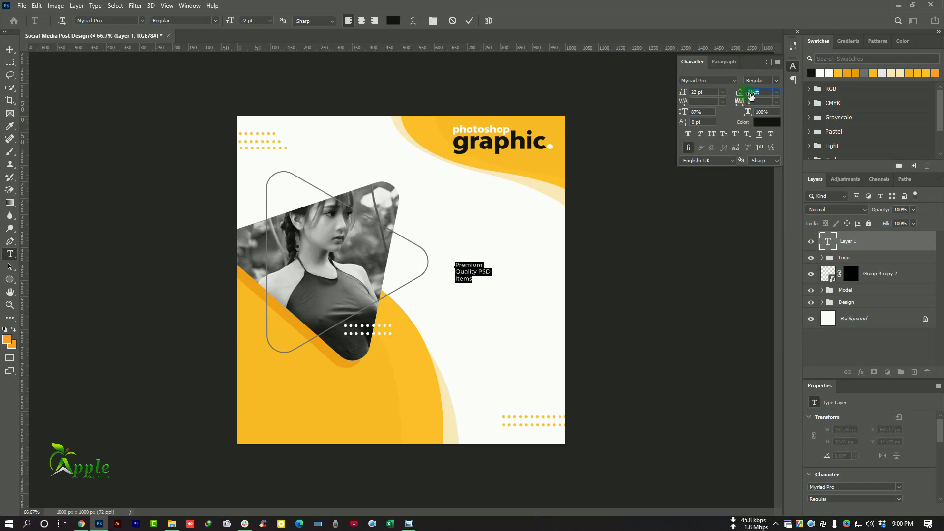
left_click_drag(691, 97, 762, 100)
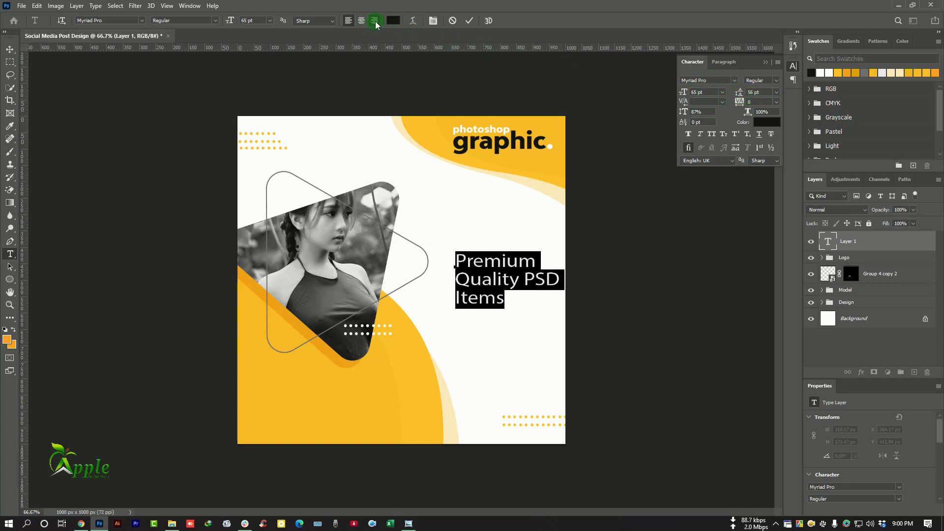
left_click(374, 20)
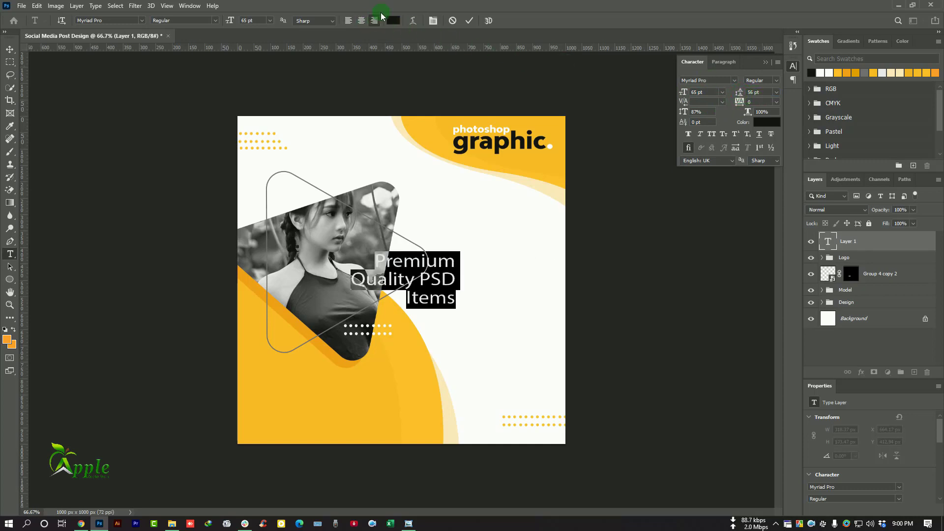
Move the headline off the portrait onto the white area, near the post's right edge
left_click(10, 49)
left_click(474, 276)
left_click_drag(552, 263, 575, 254)
Browse the font list and set the headline in Barlow ExtraBold
left_click(733, 80)
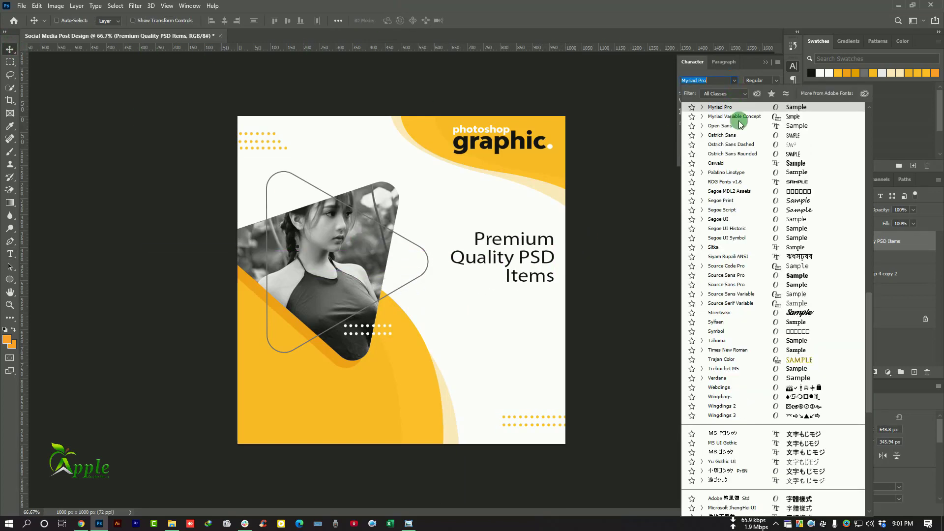
scroll(751, 129, "up", 6)
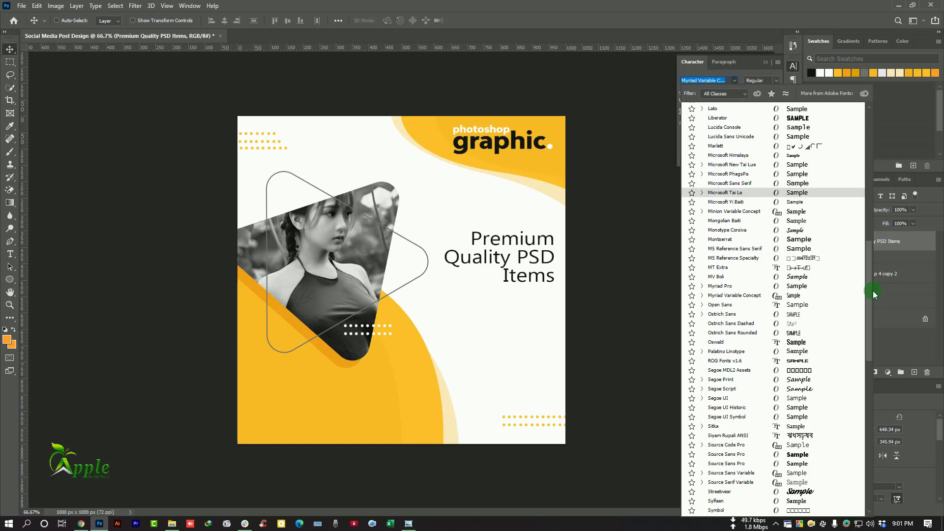
left_click_drag(870, 291, 867, 131)
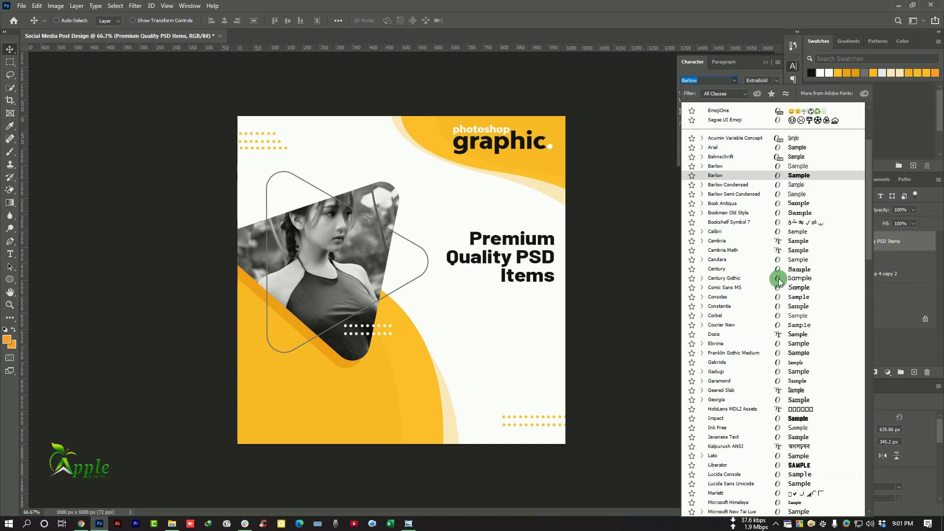
scroll(778, 278, "down", 2)
scroll(780, 339, "down", 4)
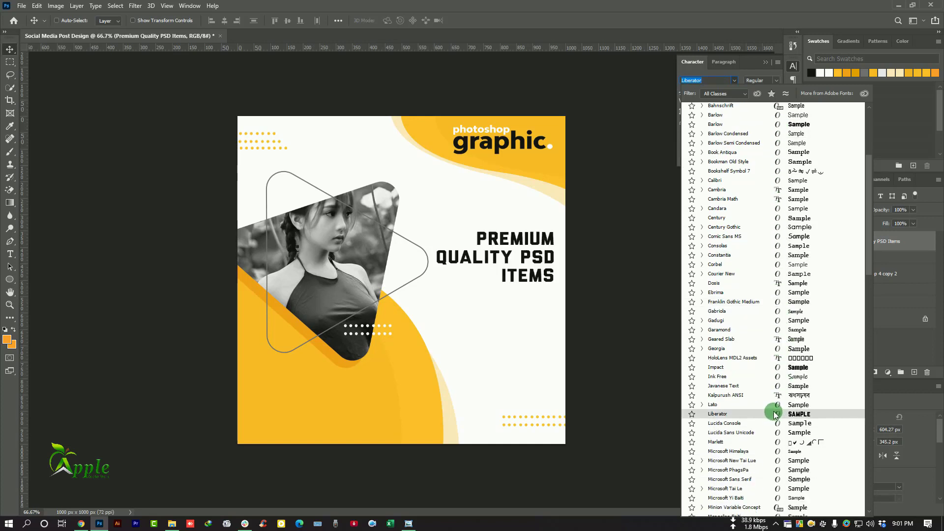
scroll(777, 415, "up", 6)
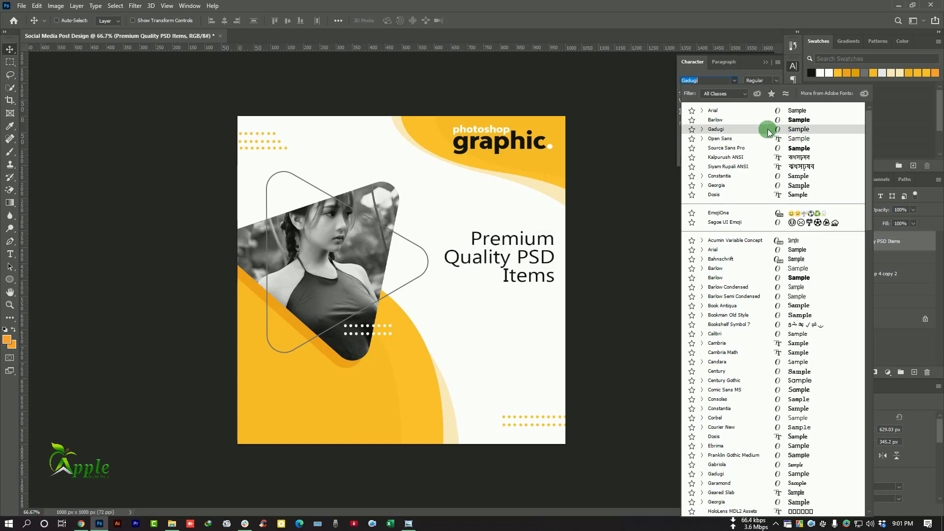
left_click(759, 120)
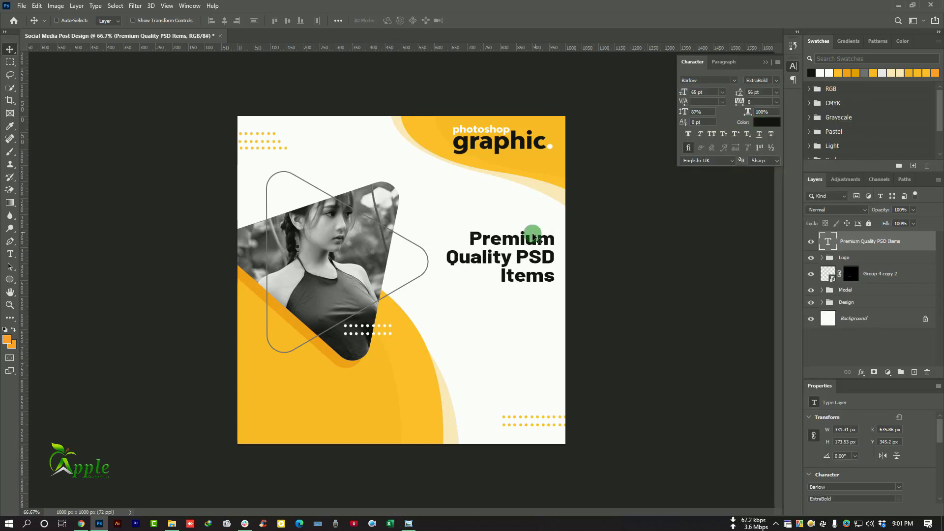
Shift the headline slightly down and left, and increase its leading to 71 pt
left_click_drag(530, 238, 525, 248)
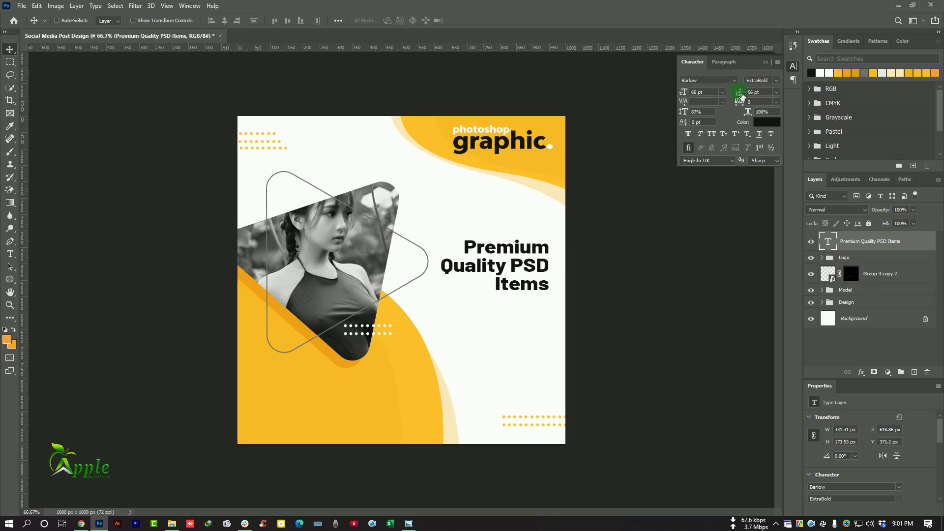
left_click_drag(741, 95, 742, 99)
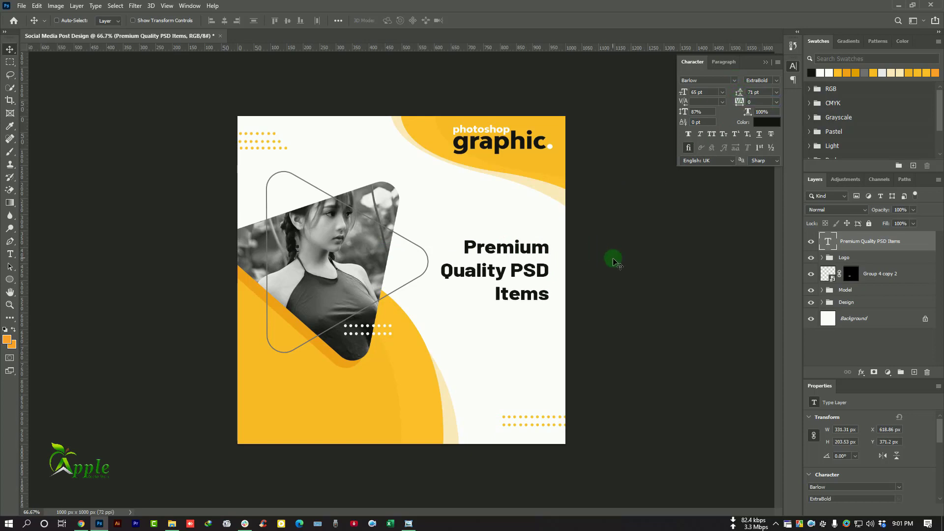
key("ctrl")
Recolor the "Quality PSD" line with the yellow sampled from the curve behind the logo
left_click(10, 254)
left_click(467, 275)
double_click(554, 270)
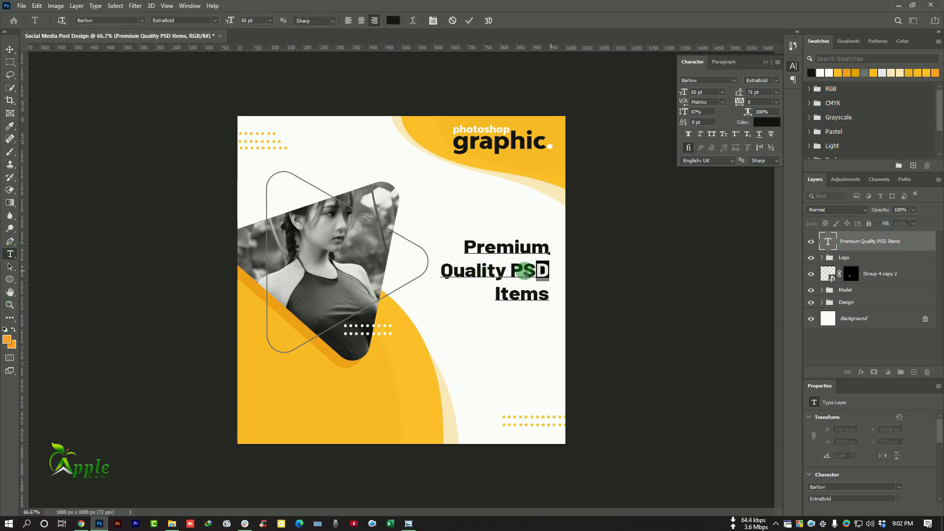
left_click(423, 268, "shift")
left_click(766, 122)
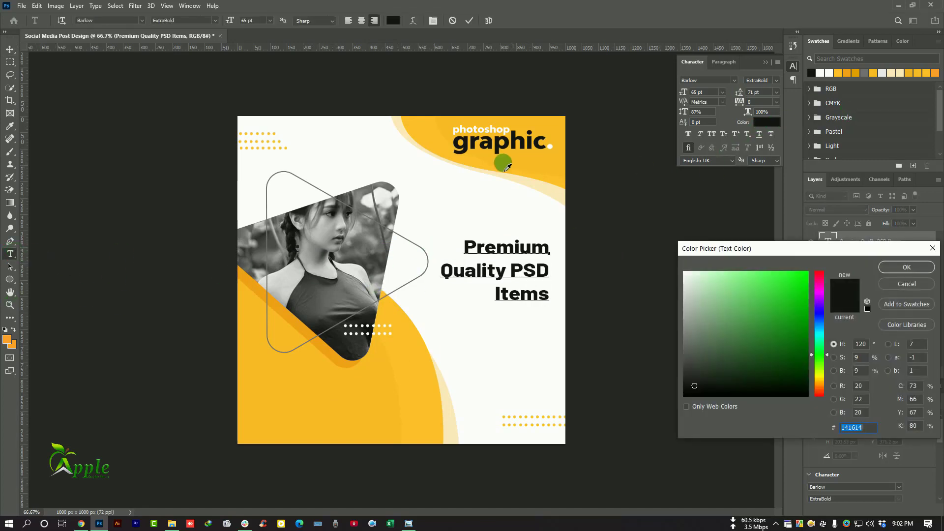
left_click(427, 145)
left_click(907, 268)
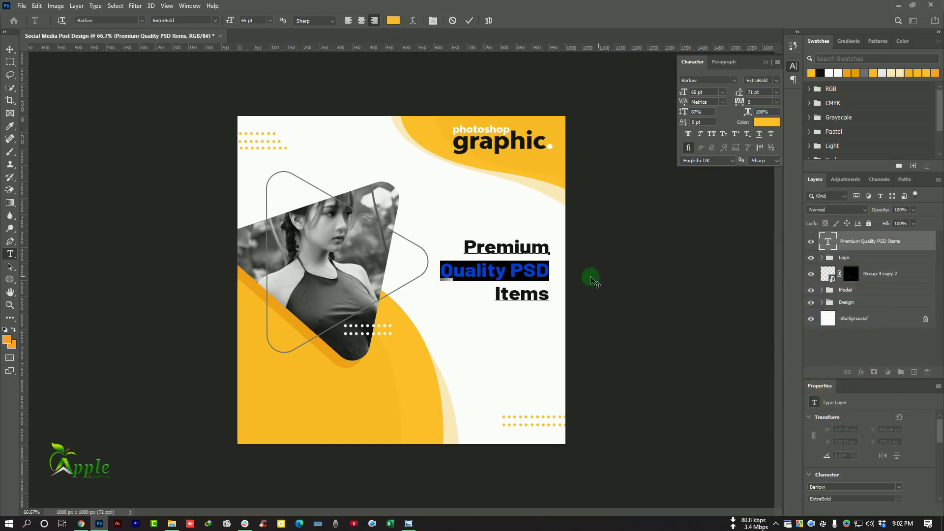
left_click(475, 22)
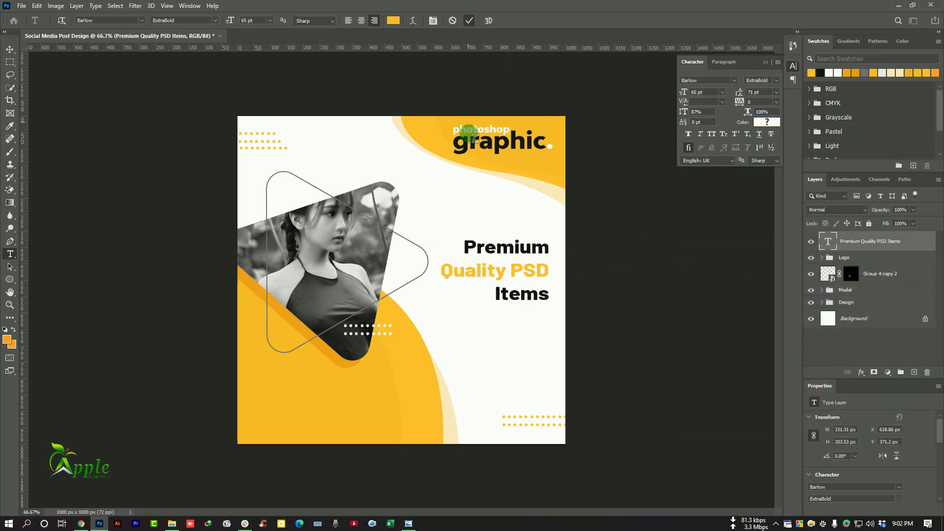
Change the word "Items" on the headline's third line to Arial Regular
left_click(496, 295)
double_click(496, 294)
left_click(709, 80)
left_click(731, 121)
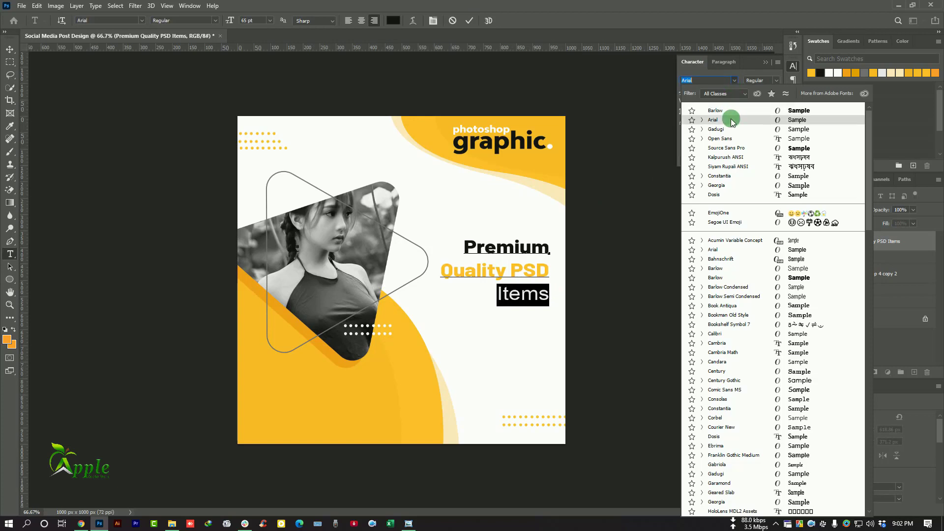
left_click(469, 20)
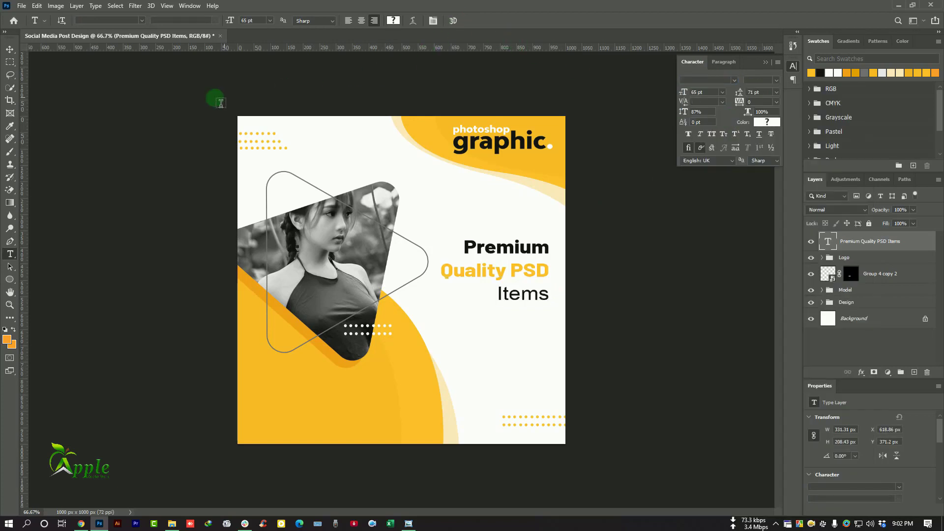
Try to set all three headline lines in Arial
left_click(475, 271)
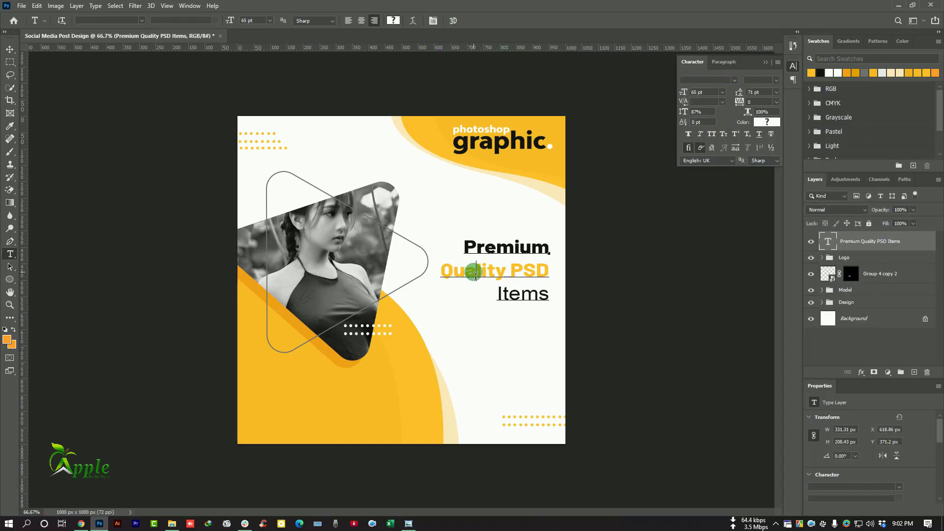
triple_click(445, 273)
left_click_drag(551, 297, 465, 218)
left_click(736, 80)
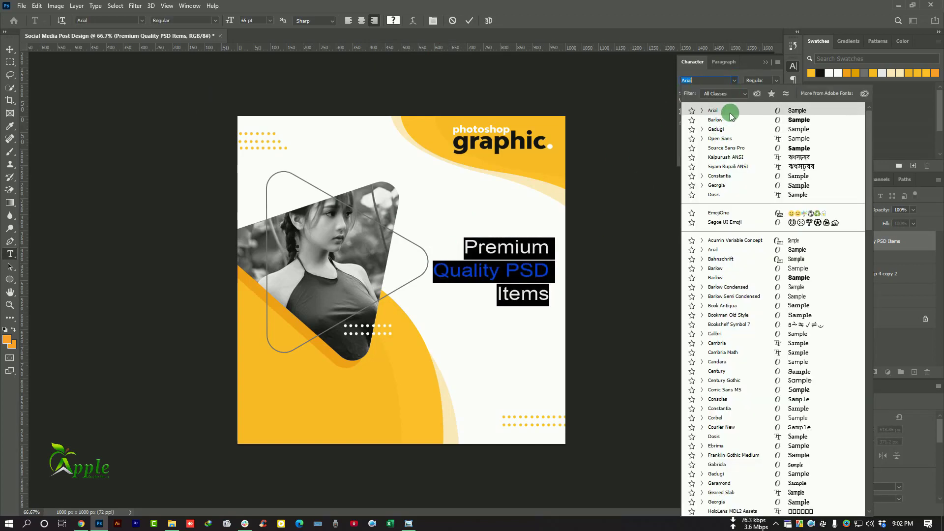
left_click(609, 173)
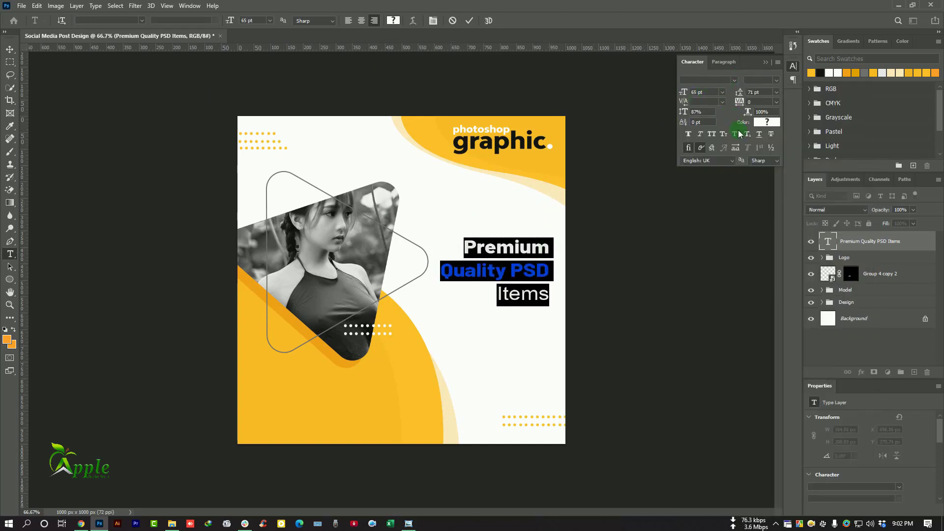
left_click(731, 78)
left_click(730, 115)
left_click(469, 21)
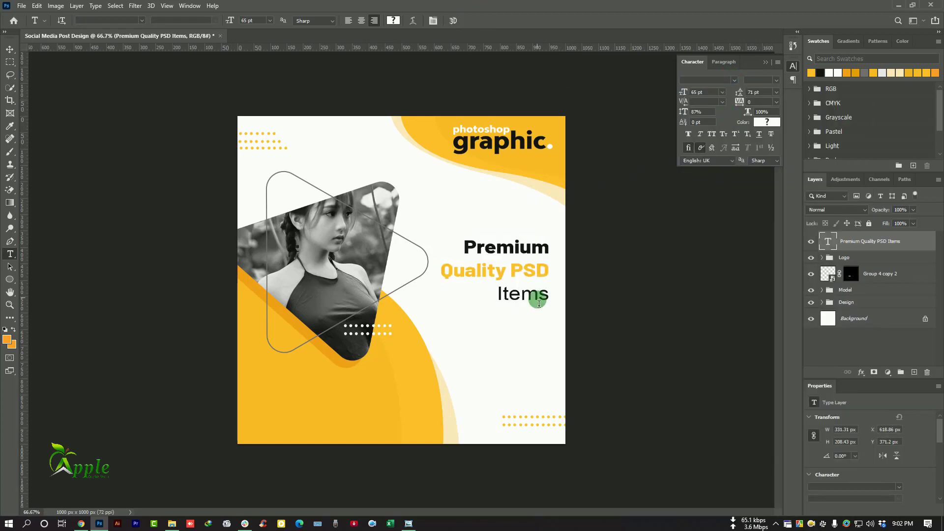
Set the "Premium" and "Quality PSD" lines in Arial Regular
left_click(546, 275)
left_click_drag(555, 274, 468, 254)
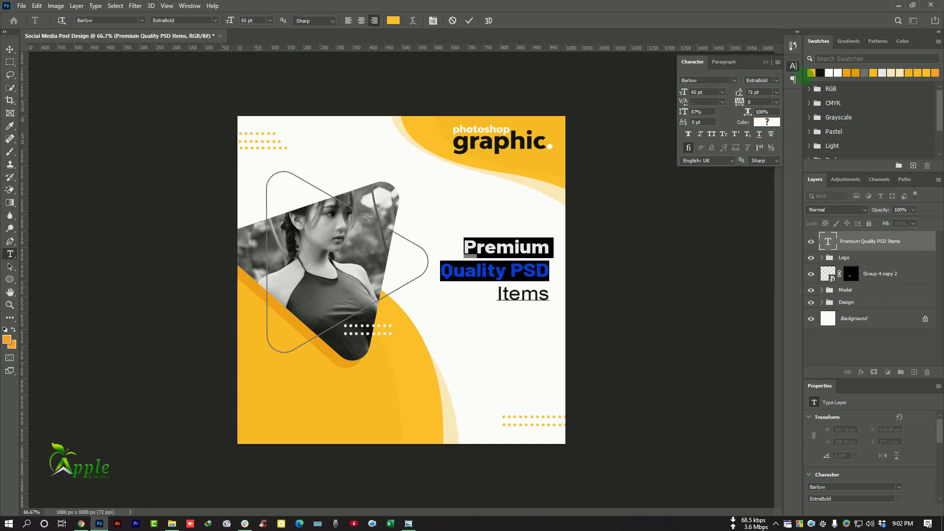
left_click(732, 80)
left_click(715, 111)
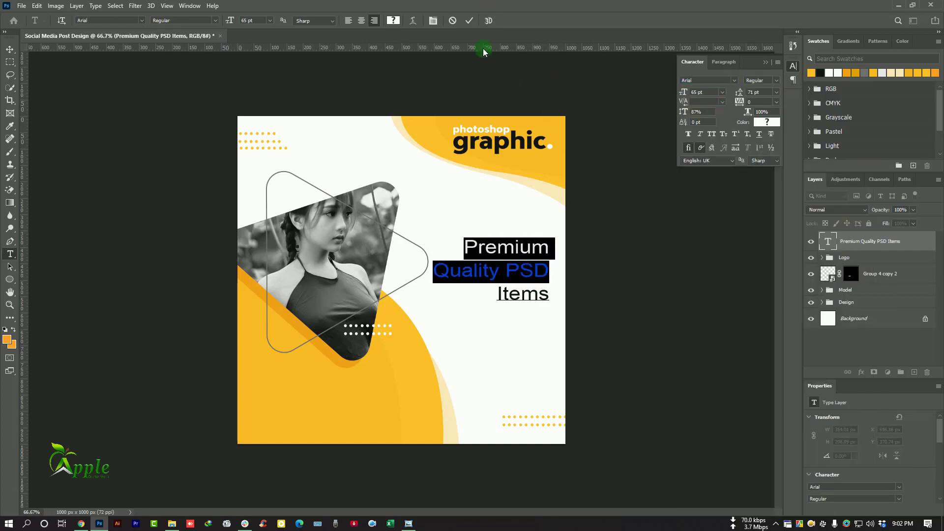
left_click(469, 21)
Set the headline's "Premium" line in Arial Bold with faux bold
left_click_drag(466, 246, 556, 250)
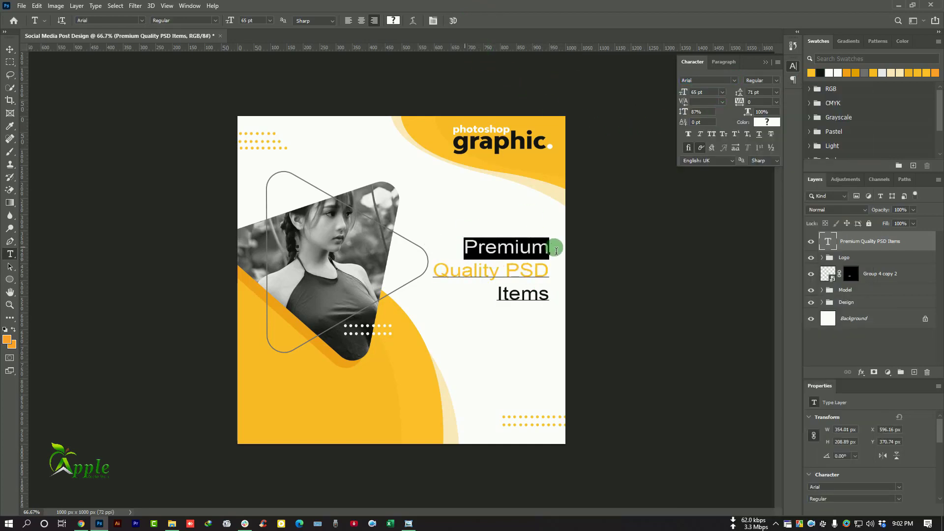
left_click(702, 148)
left_click(689, 137)
left_click(776, 80)
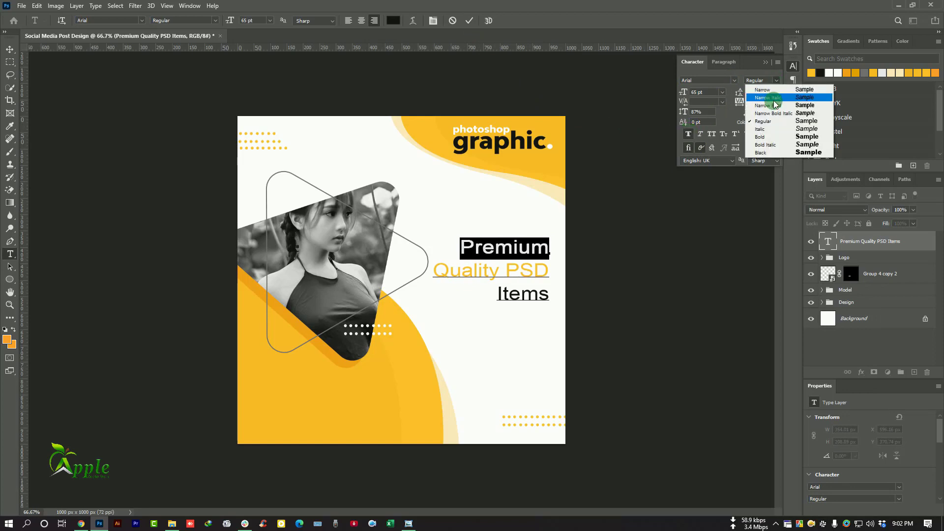
left_click(768, 138)
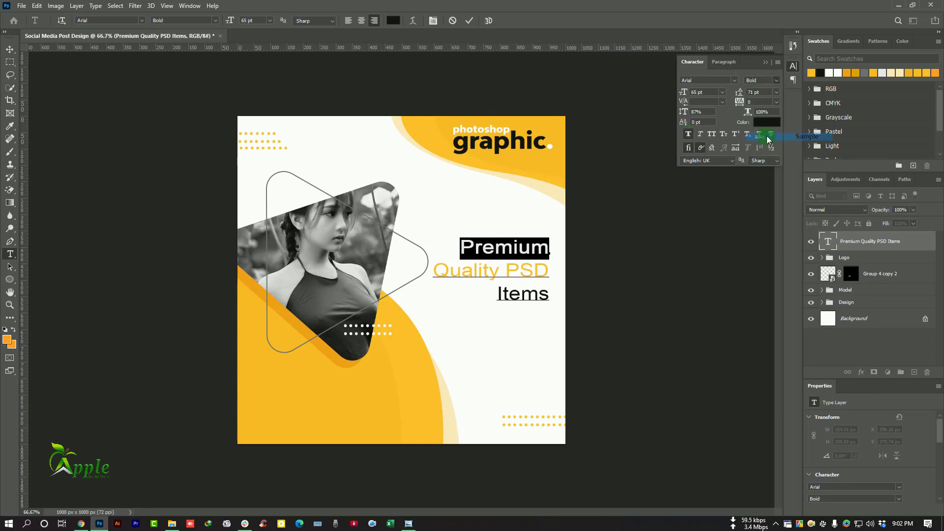
left_click(473, 19)
Set the "Quality PSD" line in Arial Bold with faux bold and shift the headline slightly right and down
left_click_drag(432, 270, 568, 271)
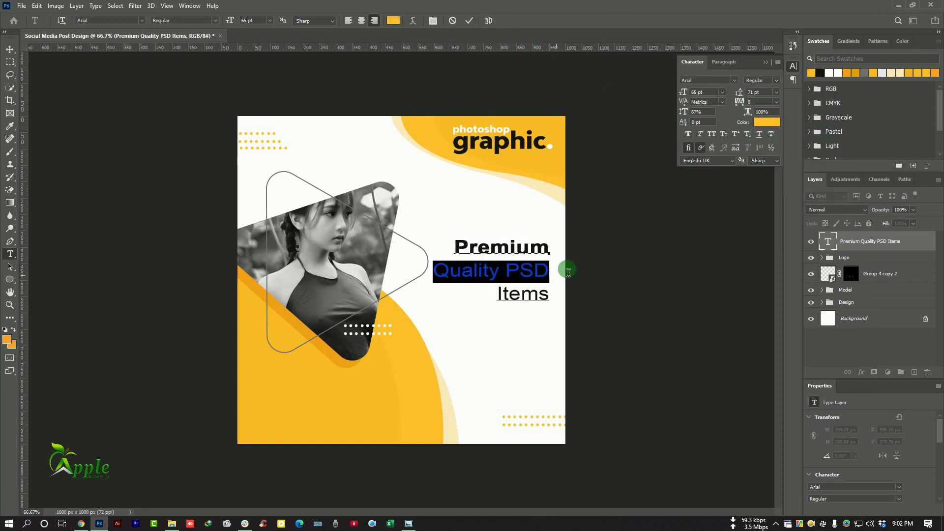
left_click(689, 134)
left_click(776, 80)
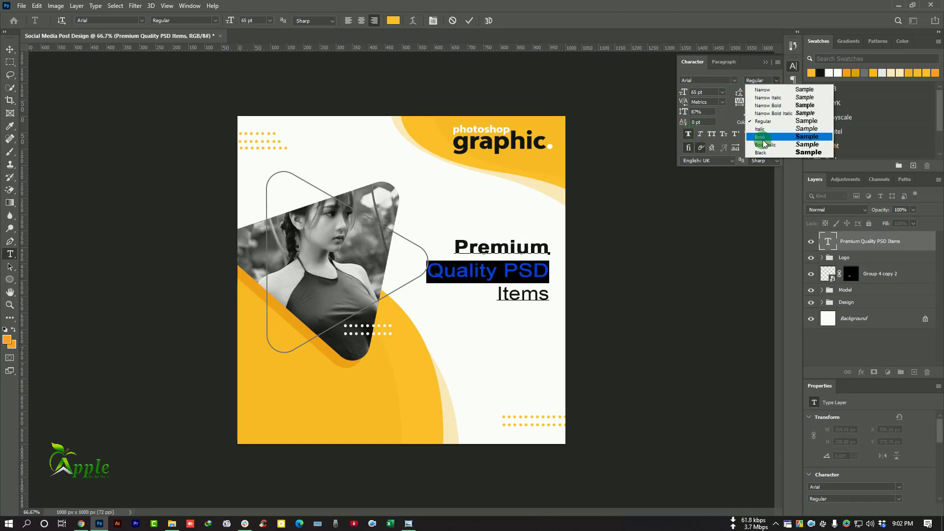
left_click(769, 137)
left_click(470, 20)
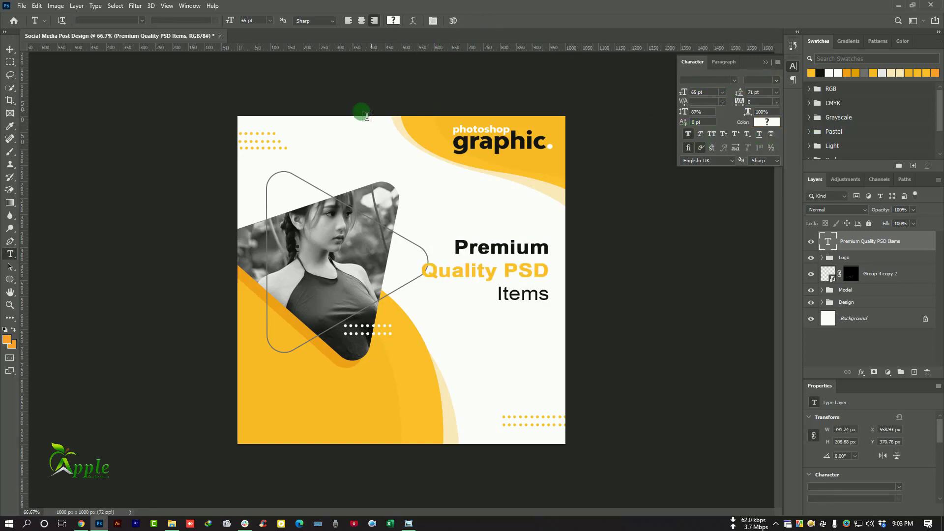
left_click(10, 49)
left_click_drag(469, 235, 477, 238)
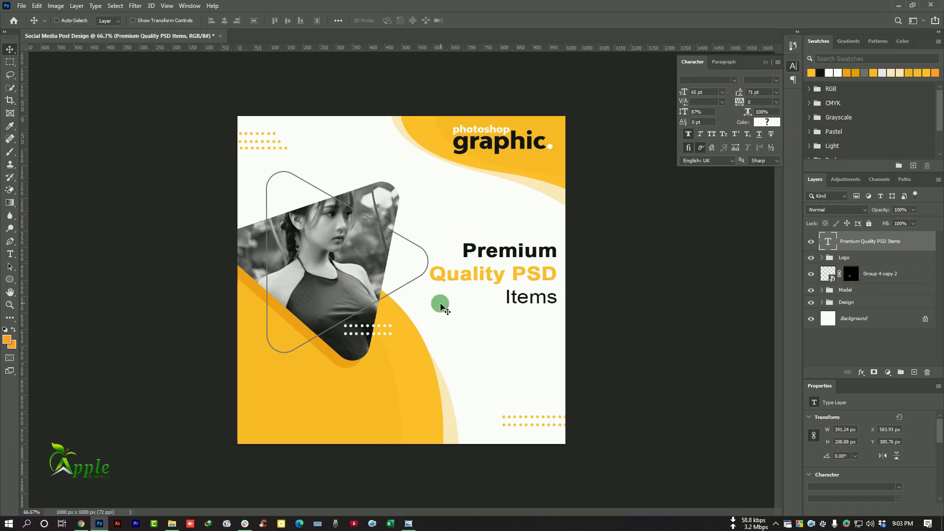
Try to replace the "Quality PSD" line with "Photoshop"
left_click(11, 254)
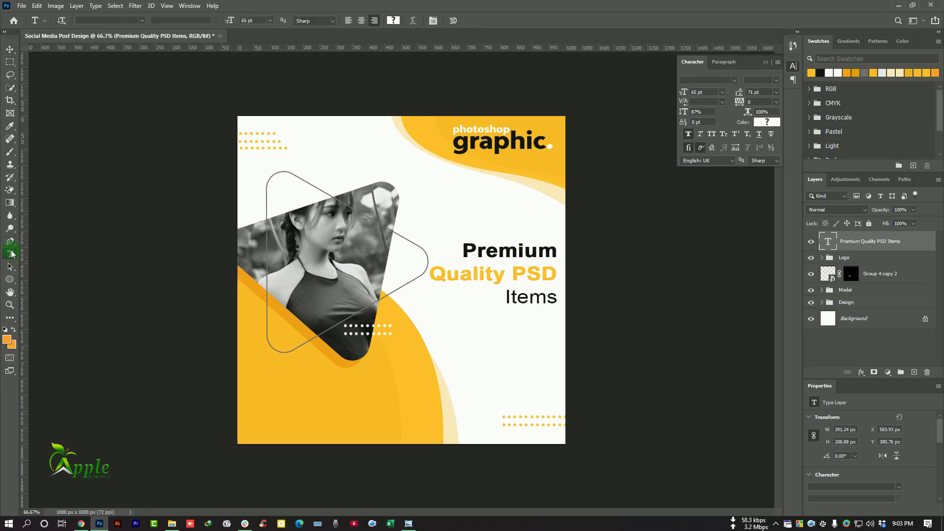
left_click(544, 280)
left_click_drag(558, 279, 429, 278)
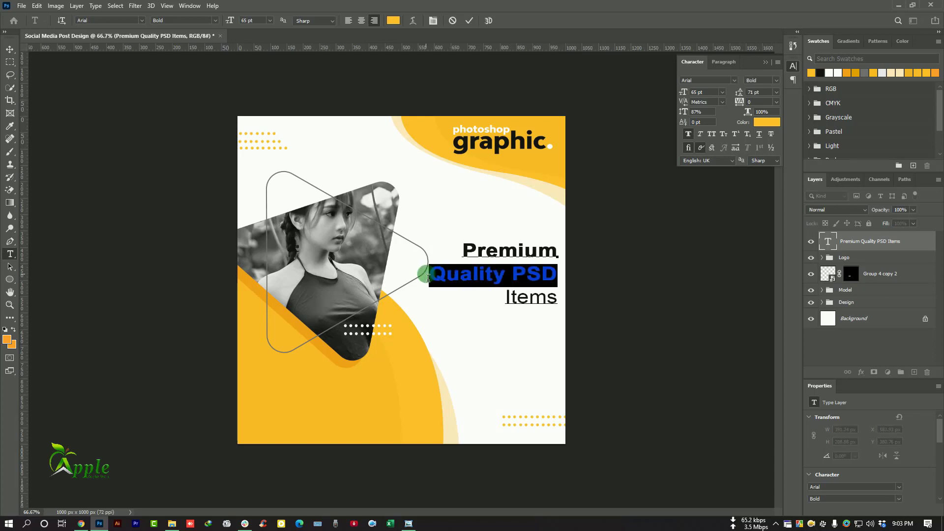
type("Ph")
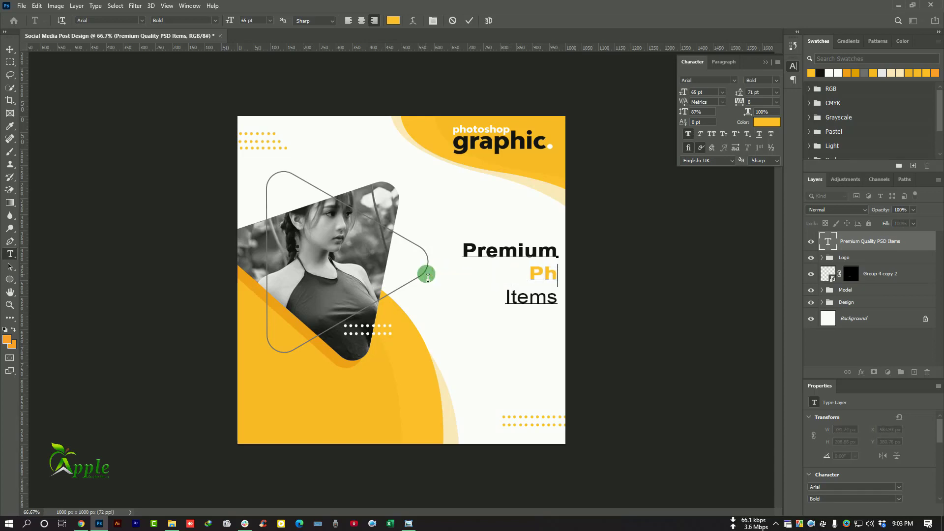
type("otoshop")
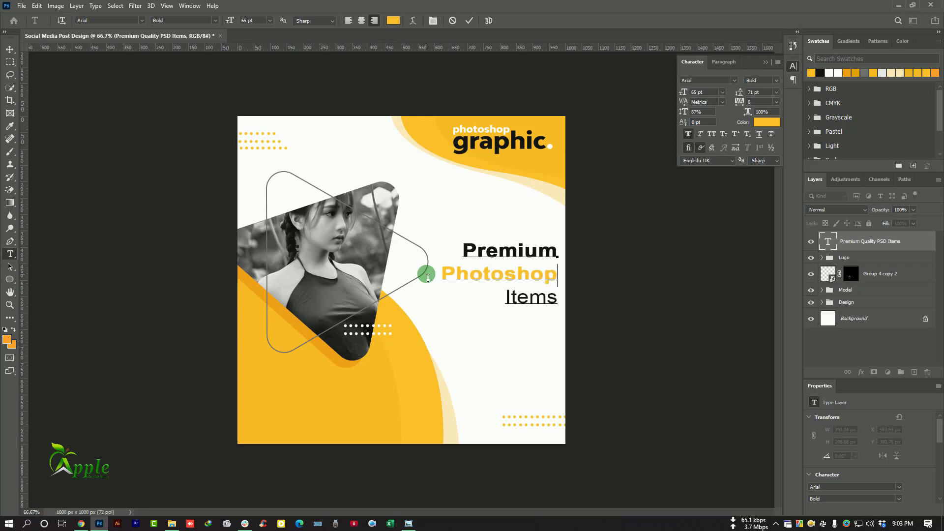
key("ctrl+z")
left_click(469, 20)
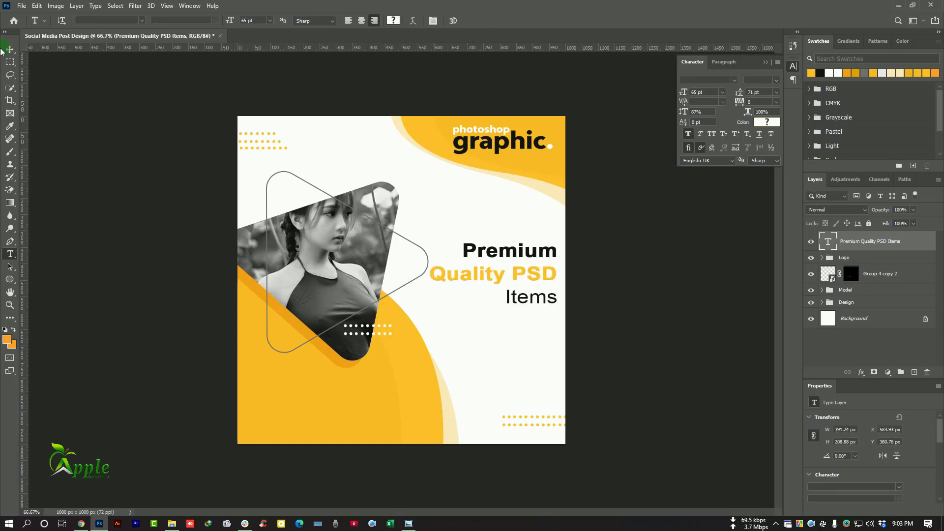
key("v")
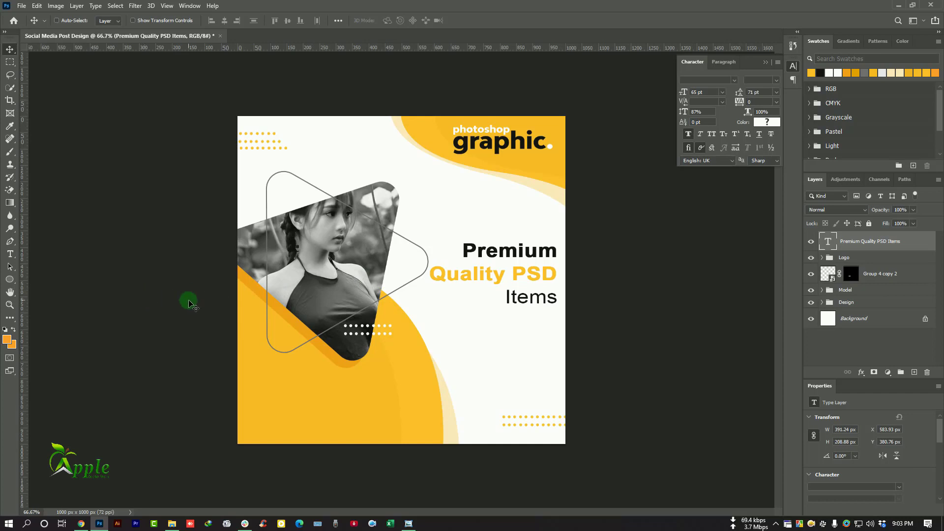
Add "& Vector" before "Items" on the headline's third line
left_click(10, 253)
left_click(530, 308)
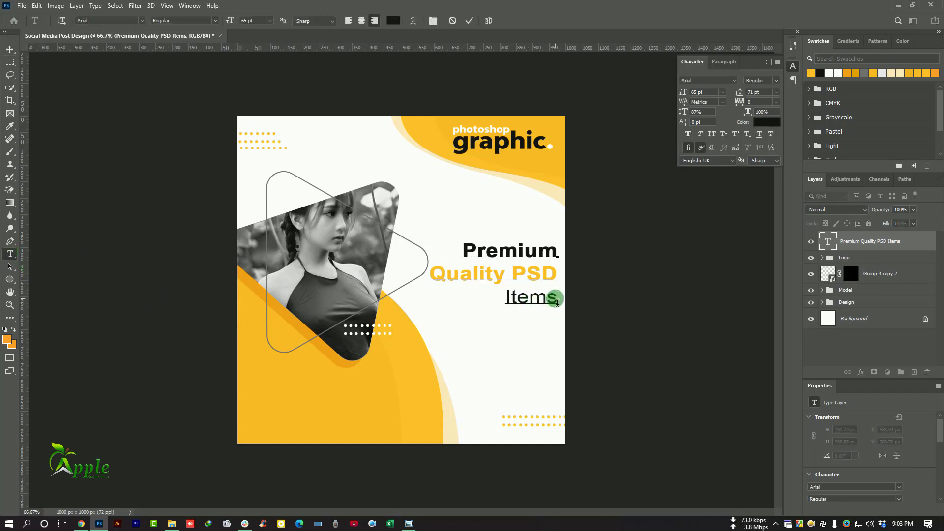
left_click_drag(560, 298, 488, 293)
left_click(509, 298)
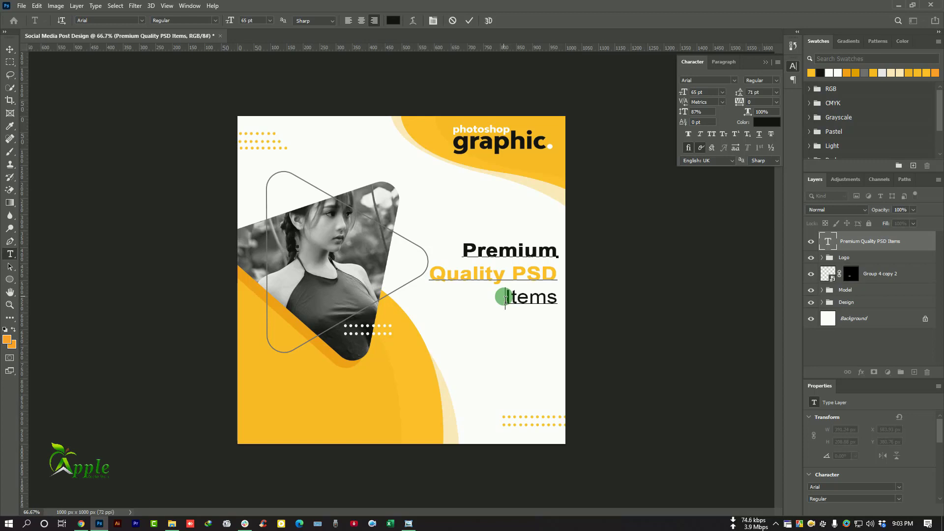
type("Vector")
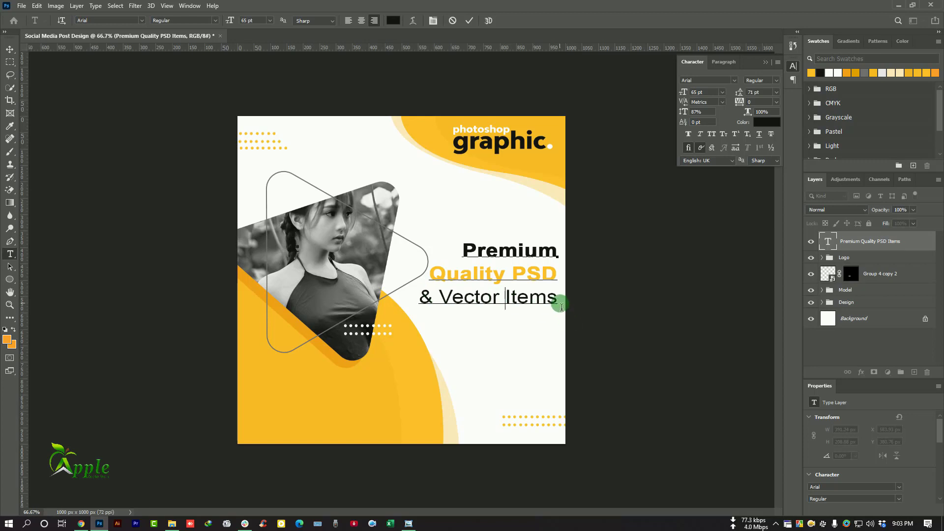
Reduce the "& Vector Items" line to a font size of 50 pt
left_click_drag(561, 307, 396, 295)
left_click_drag(690, 96, 683, 97)
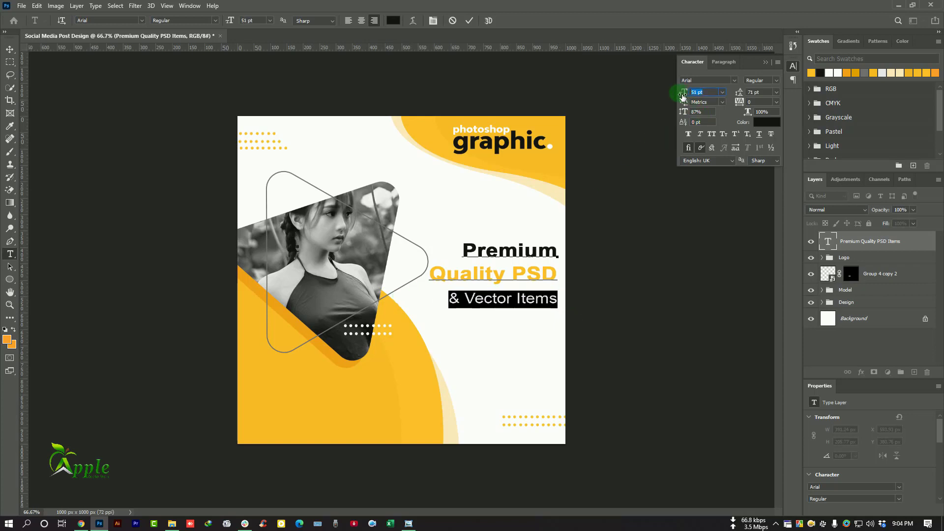
left_click(469, 20)
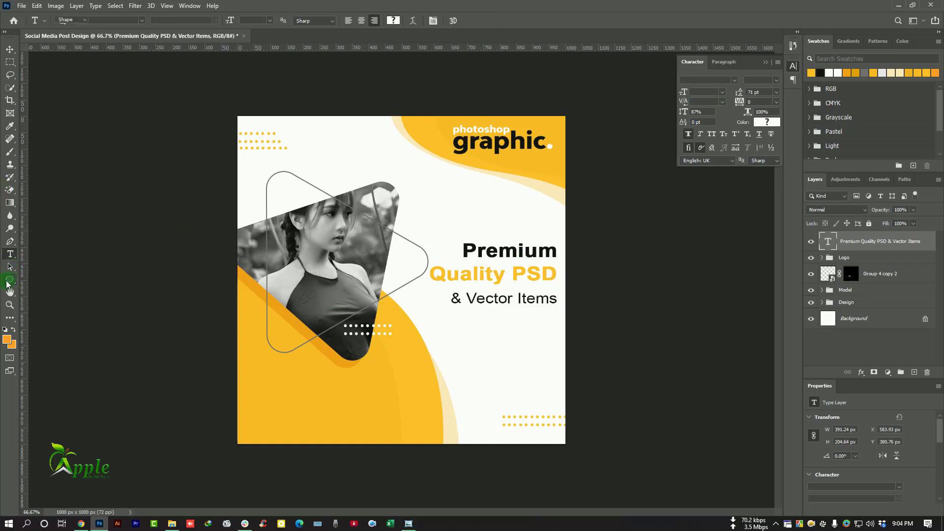
Draw a thin rectangle about 388 × 7 px under the headline and fill it with yellow fcbf2b sampled from the curve behind the logo
left_click_drag(7, 285, 51, 284)
left_click(51, 285)
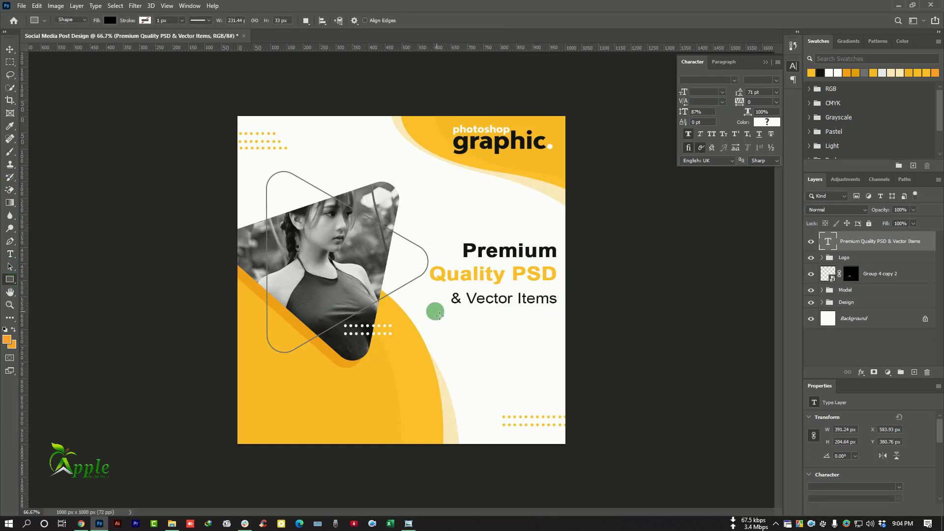
left_click_drag(431, 311, 560, 315)
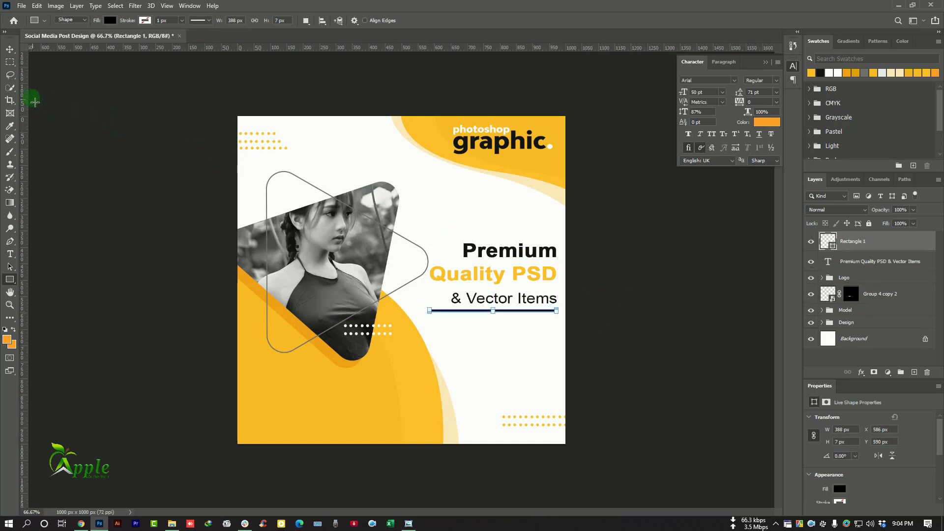
key("v")
double_click(834, 247)
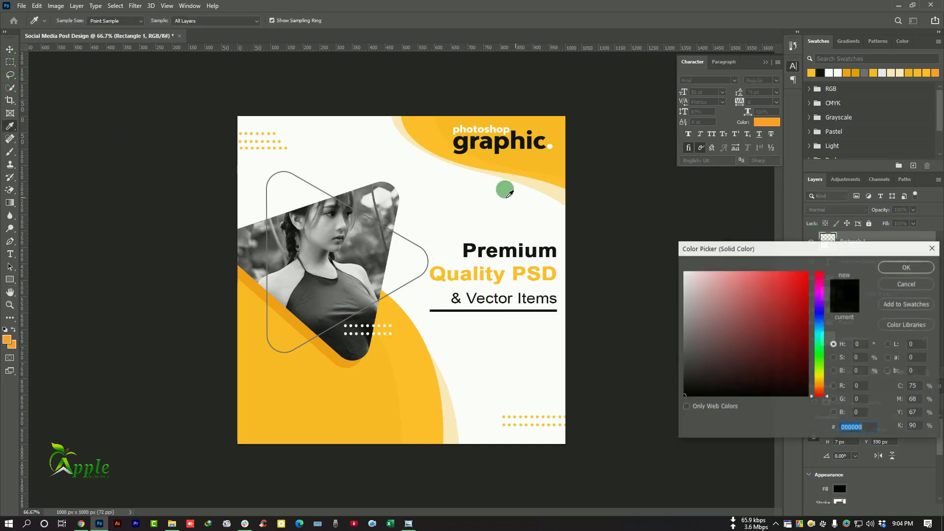
left_click(479, 164)
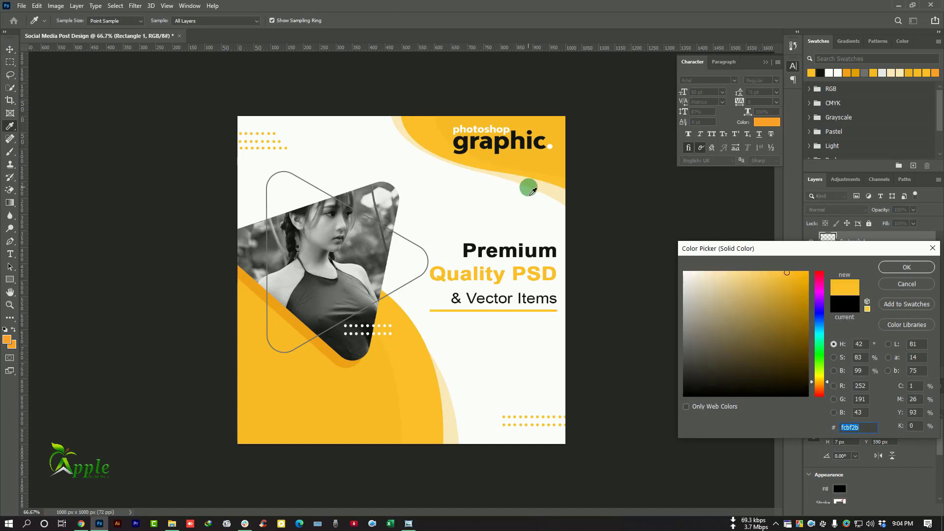
left_click(907, 267)
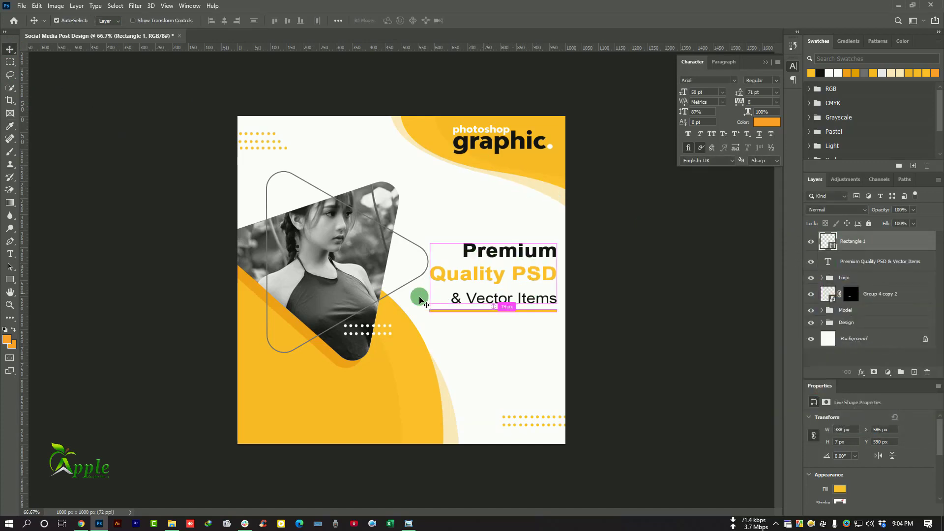
Shorten the yellow underline from its left end to 324 px, matching the width of the "& Vector Items" line
key("ctrl+t")
left_click_drag(432, 315, 451, 311)
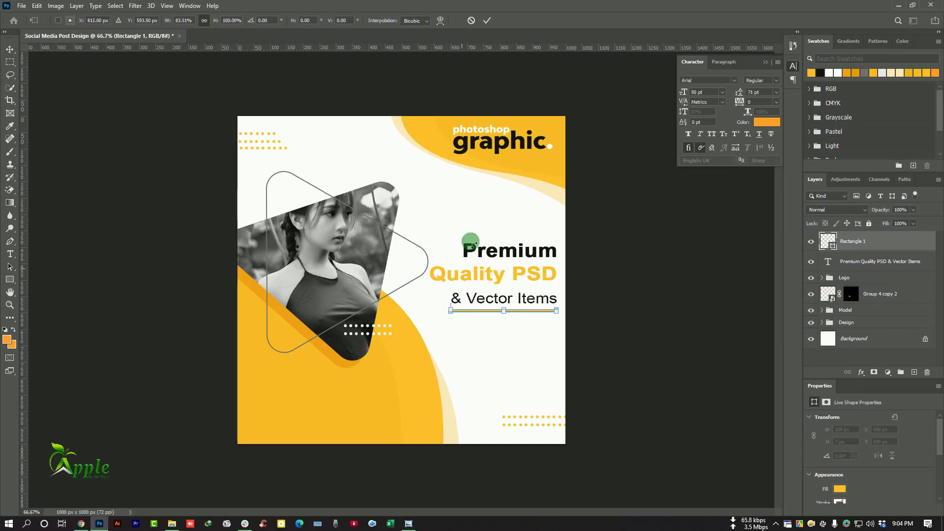
left_click(486, 20)
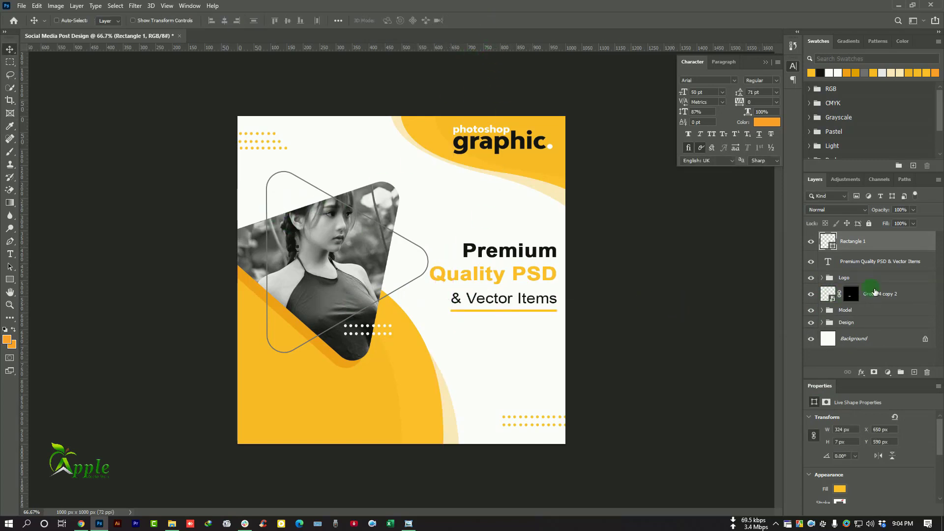
Group the headline text with its underline and narrow the group horizontally from its left edge
left_click(880, 266, "shift")
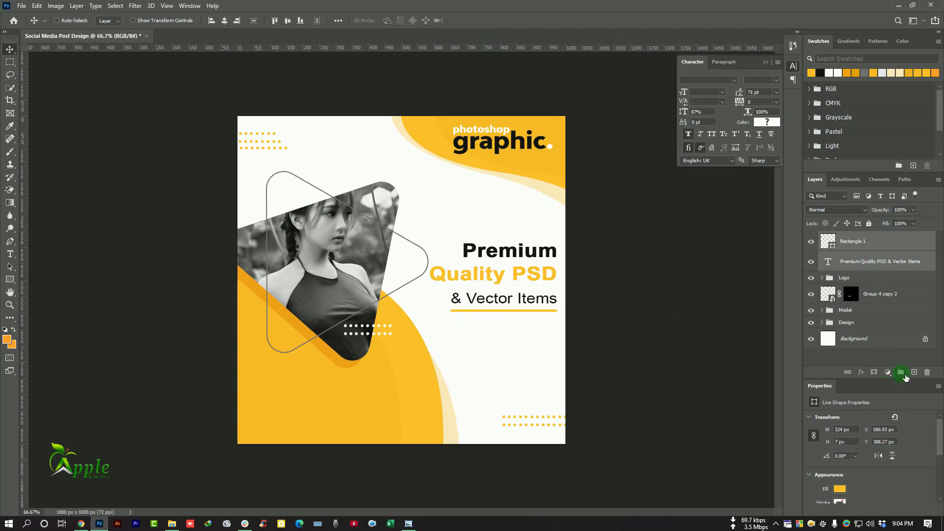
left_click(900, 372)
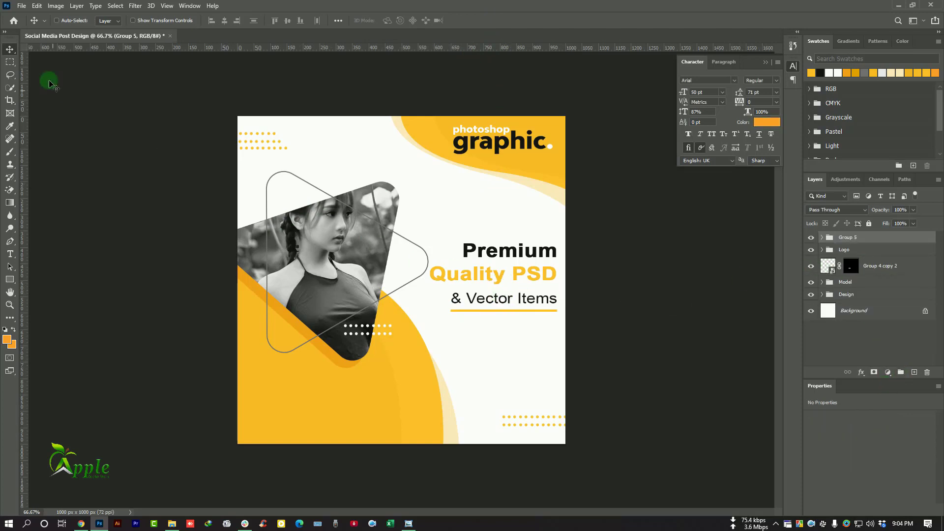
left_click(36, 5)
left_click(39, 220)
left_click_drag(429, 278, 443, 278)
left_click(486, 20)
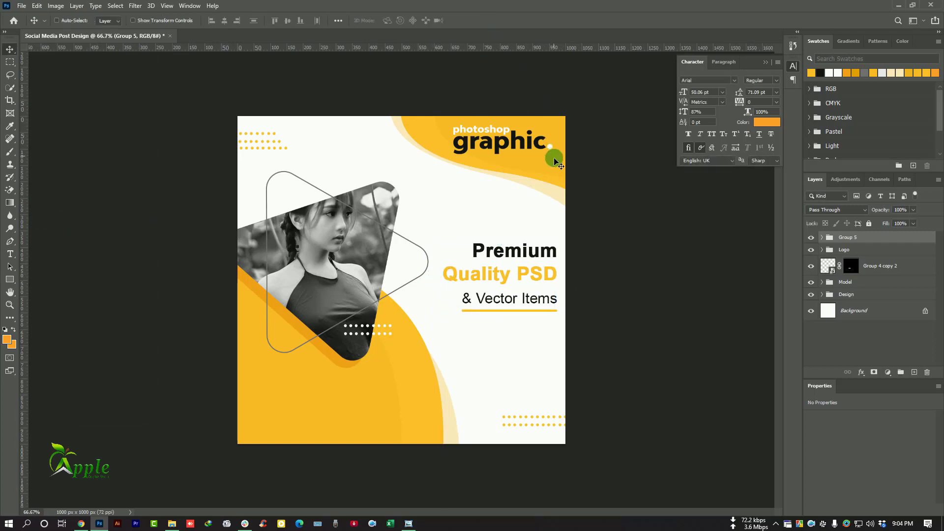
Move the headline group up about 70 px and slightly left to line up with the logo's right edge, and close the character settings
key("shift+Up")
key("shift+Up")
key("shift+Up")
key("shift+Up")
key("shift+Up")
key("shift+Up")
key("Left")
key("Left")
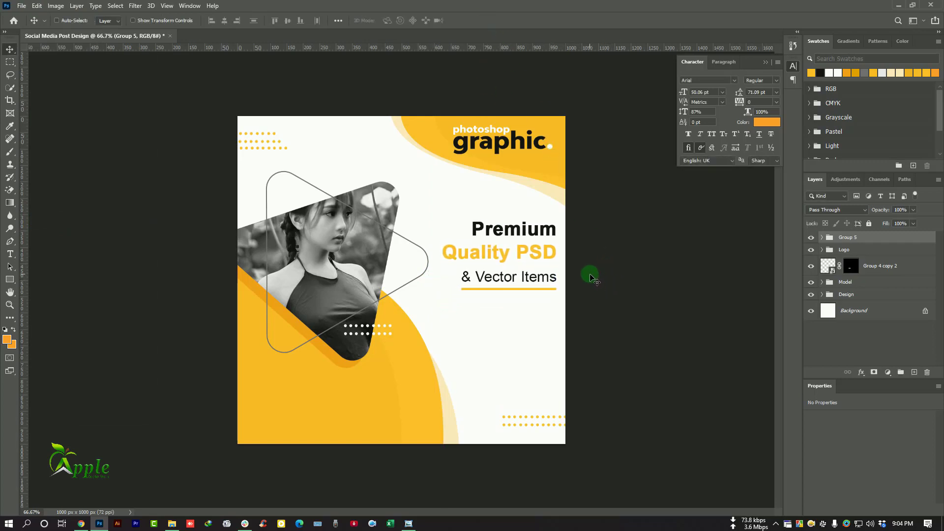
left_click_drag(590, 274, 579, 272)
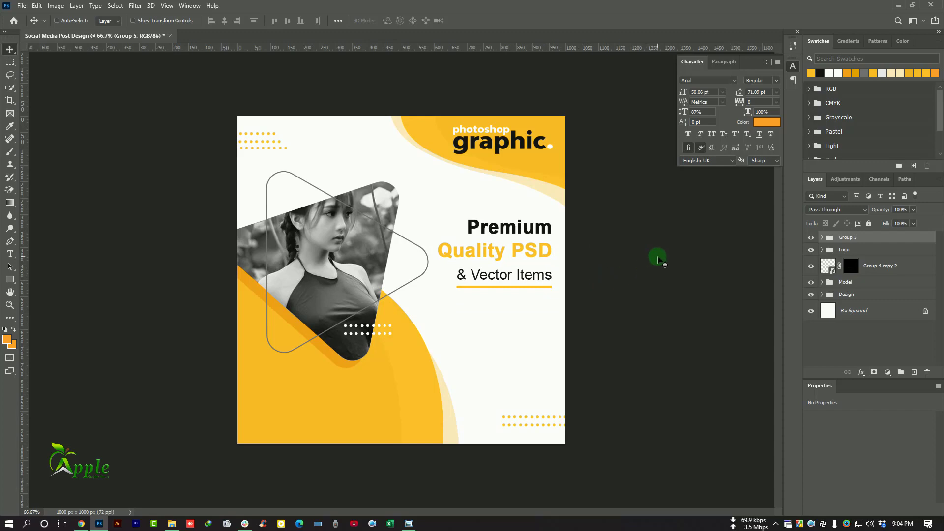
left_click(768, 63)
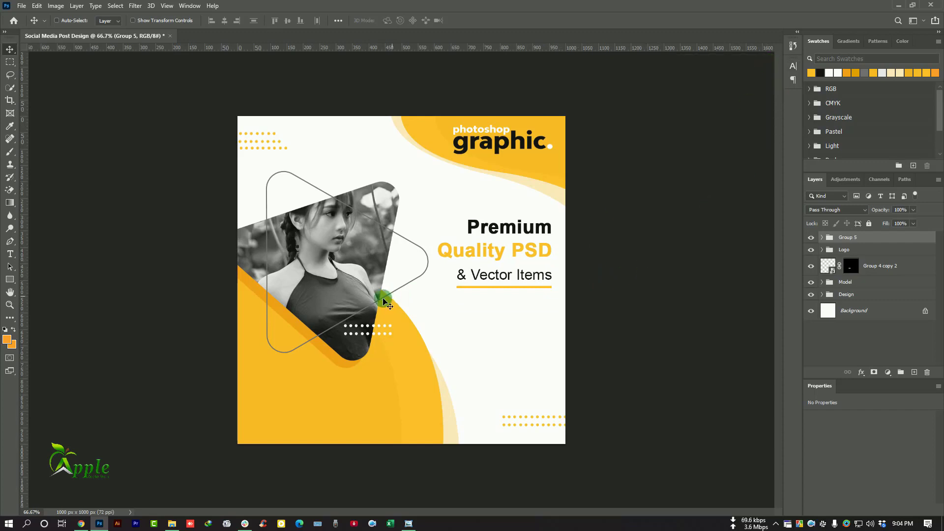
Draw a rounded rectangle about 366 × 63 px under the headline's underline and set all its corner radii to 27 px
right_click(3, 282)
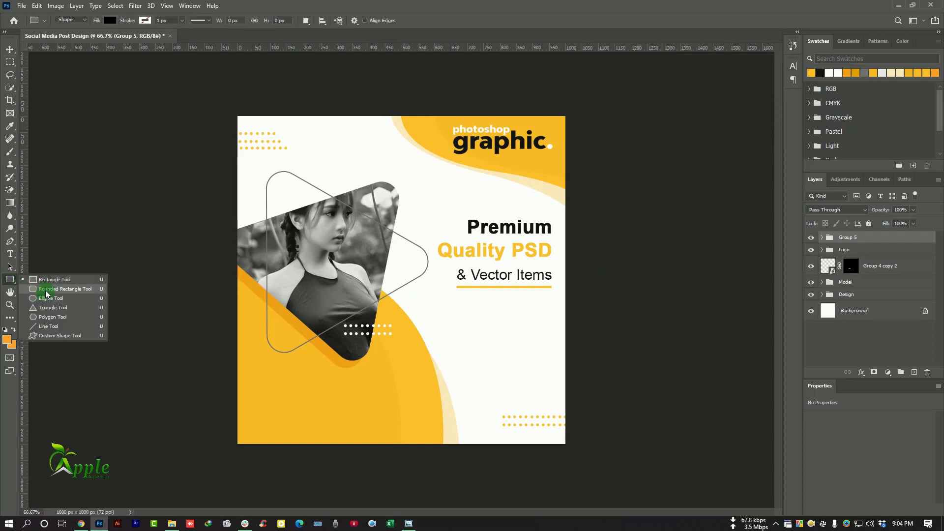
left_click(42, 290)
left_click_drag(433, 300, 551, 321)
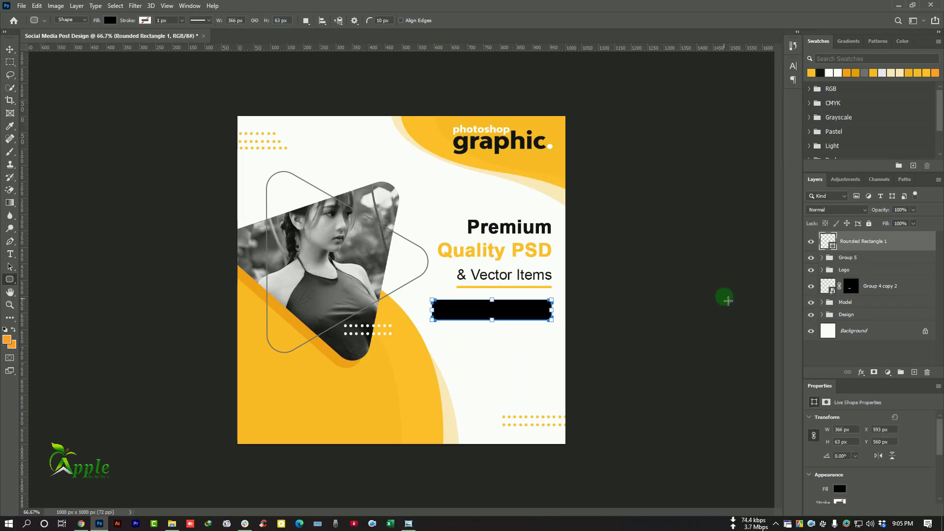
scroll(840, 484, "down", 3)
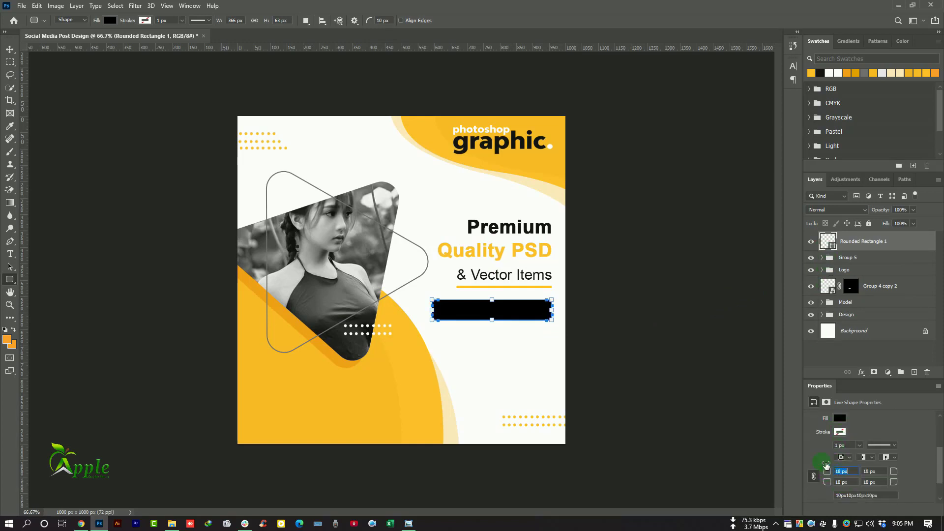
left_click(10, 50)
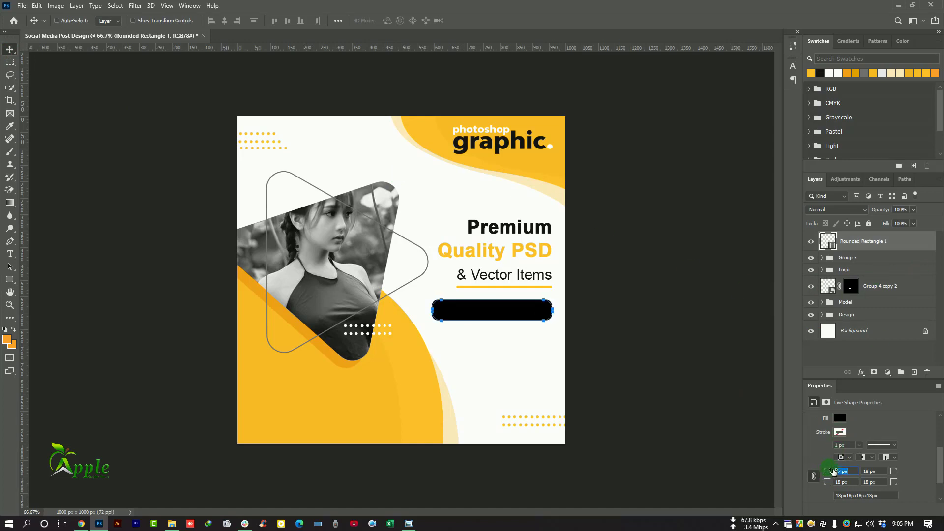
left_click(818, 451)
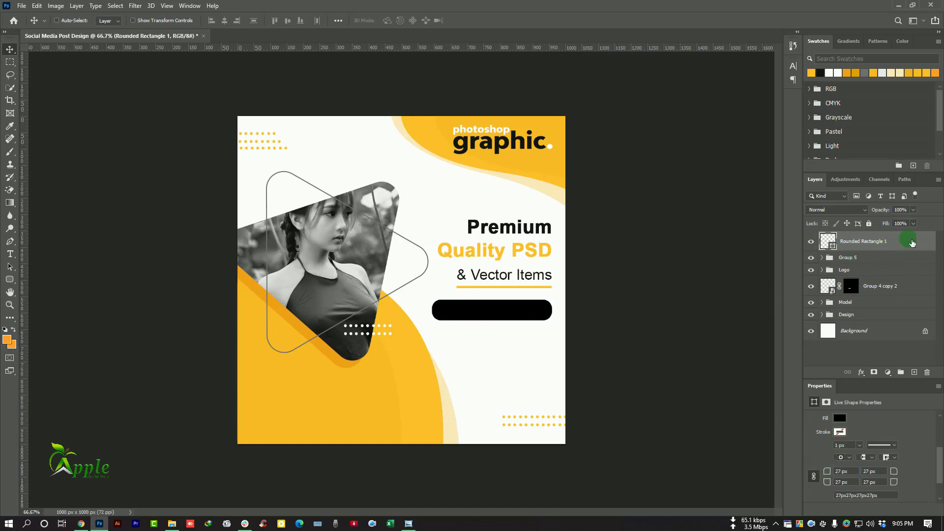
Fill the rounded bar with the yellow sampled from the curve behind the logo
double_click(912, 243)
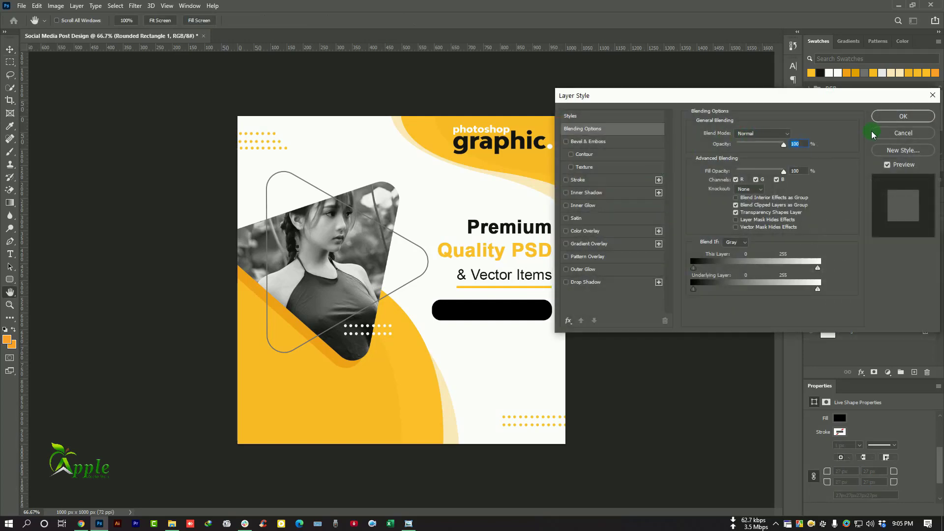
left_click(874, 135)
double_click(832, 245)
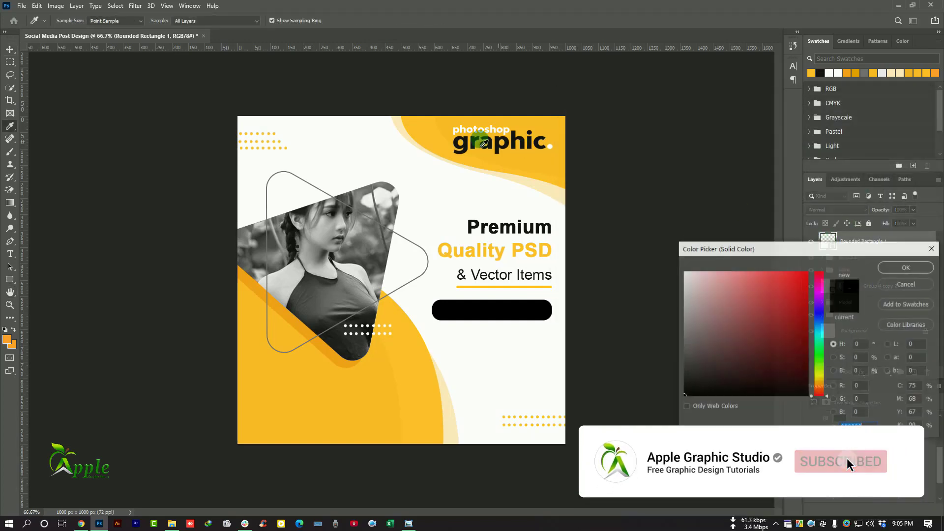
left_click(492, 164)
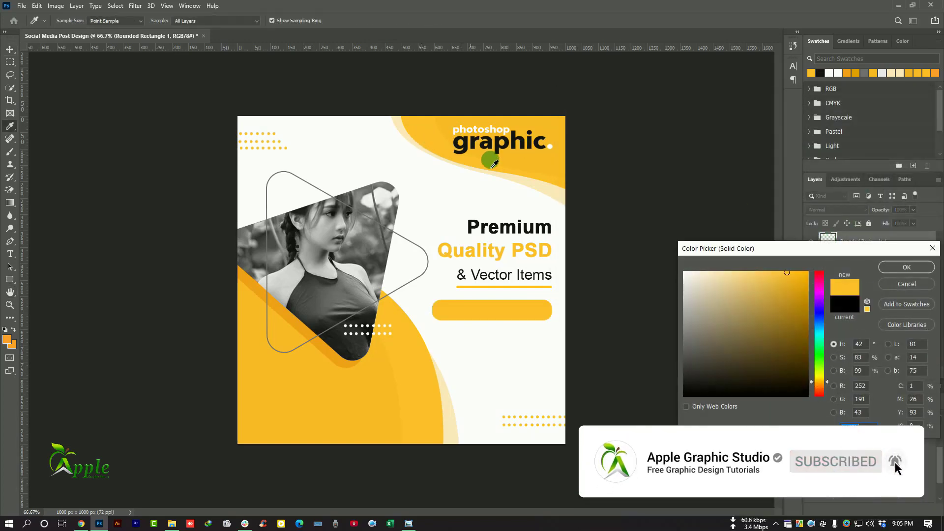
left_click(892, 268)
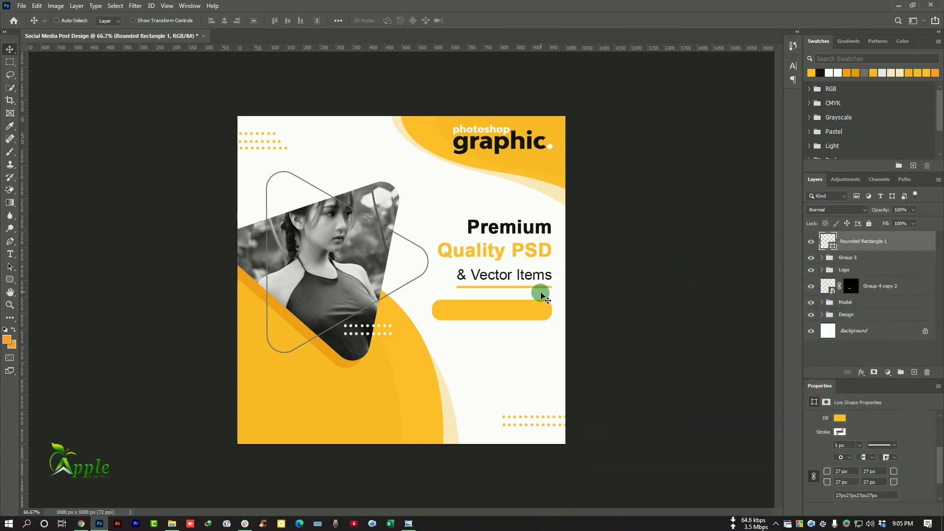
Add the text "Download Now" in Arial Regular 50 pt and place it over the rounded yellow bar
left_click(10, 253)
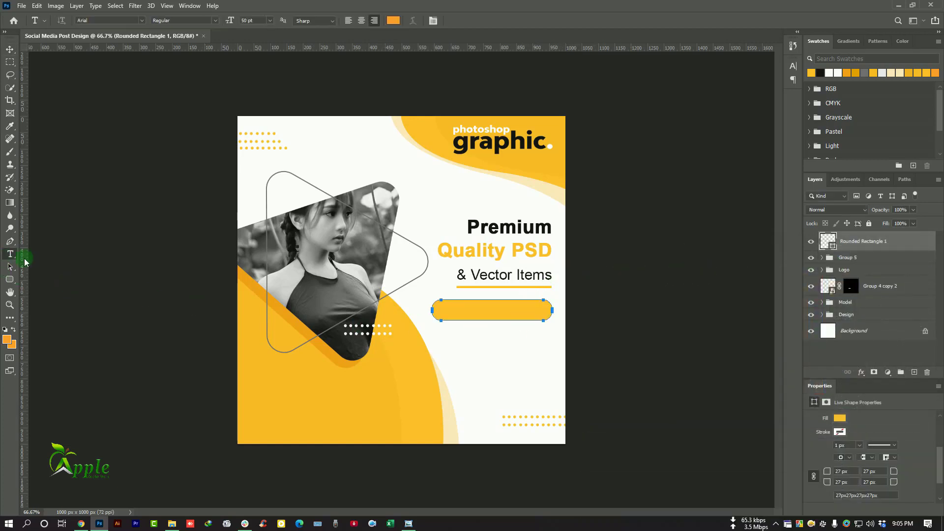
left_click(468, 348)
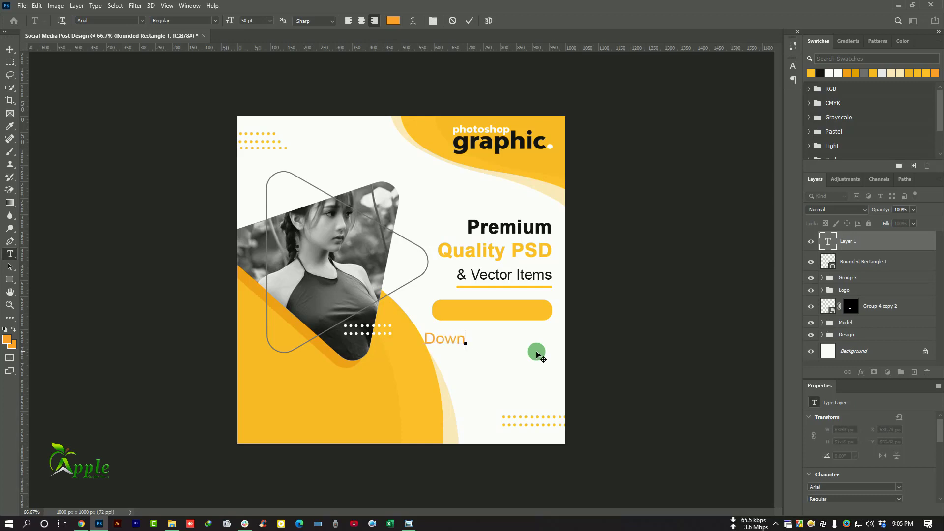
type("Download Now")
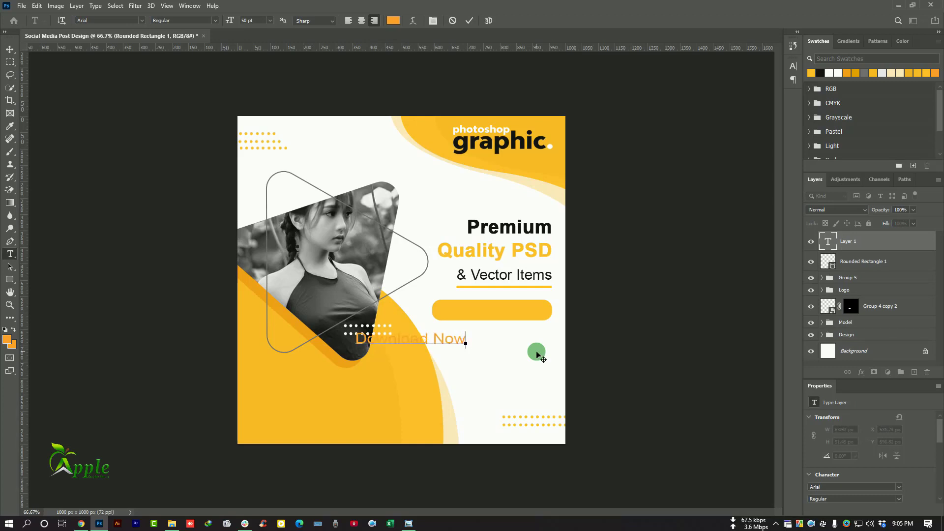
left_click_drag(471, 339, 552, 308)
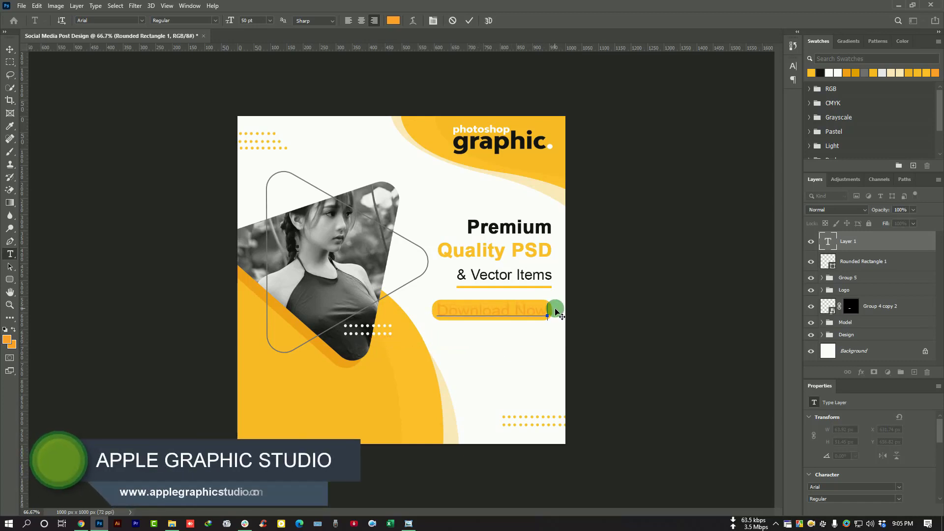
left_click(474, 22)
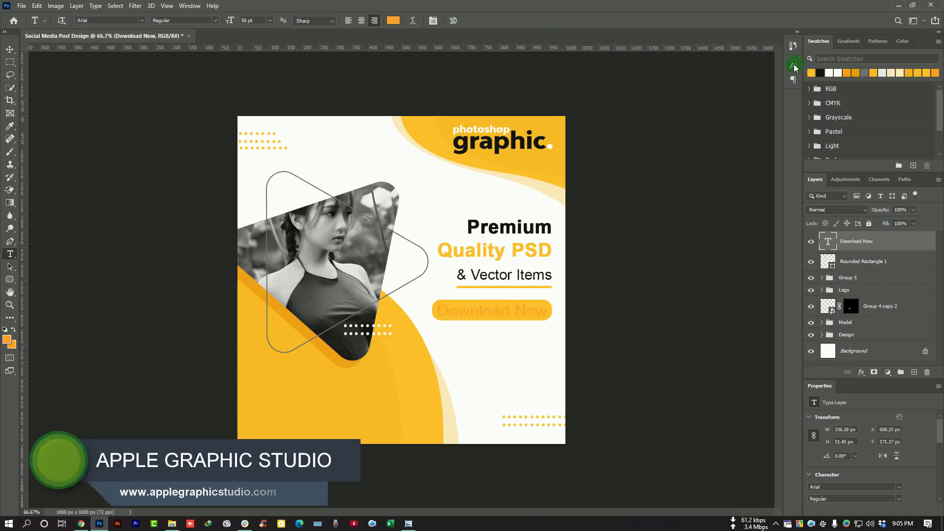
Change the "Download Now" text colour to white (ffffff), sampled from the post's background
left_click(793, 66)
left_click(768, 123)
left_click(472, 185)
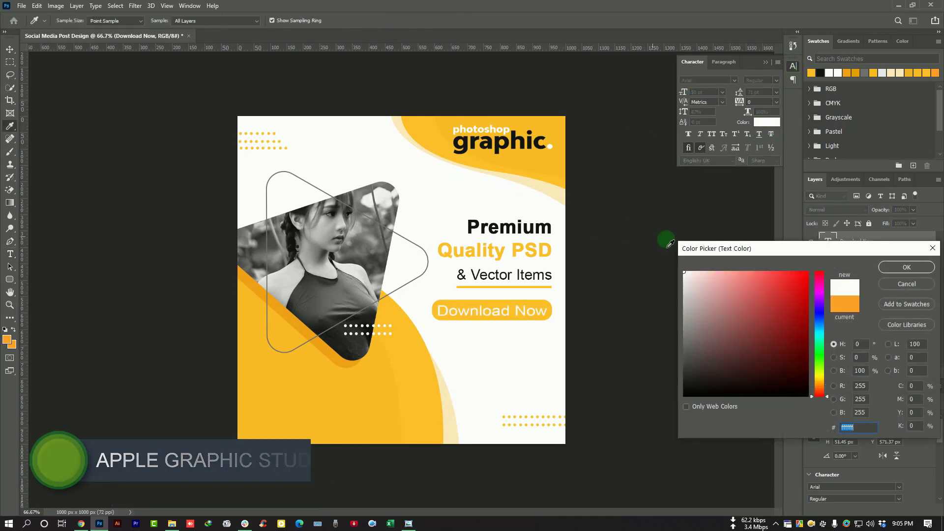
left_click(904, 269)
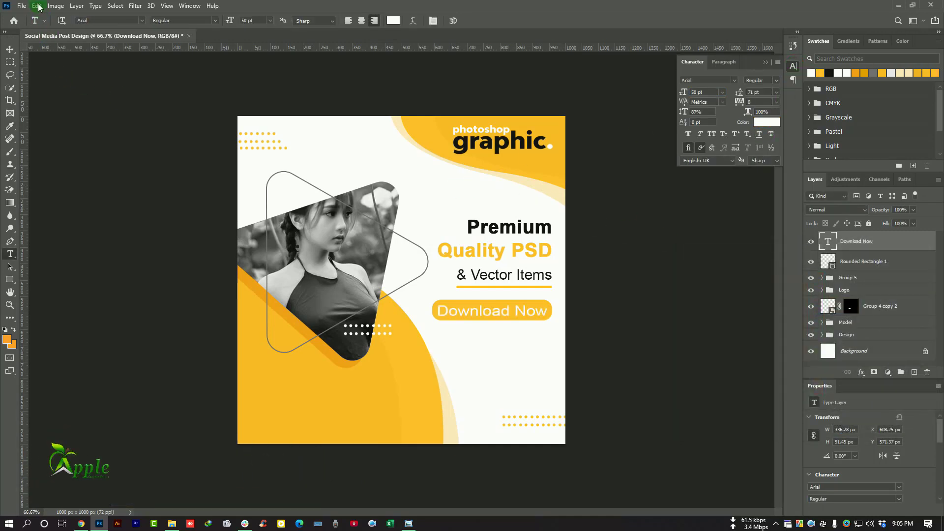
Scale the "Download Now" text down to about 42.87 pt and nudge it slightly left and up inside the bar
left_click(39, 7)
left_click(74, 221)
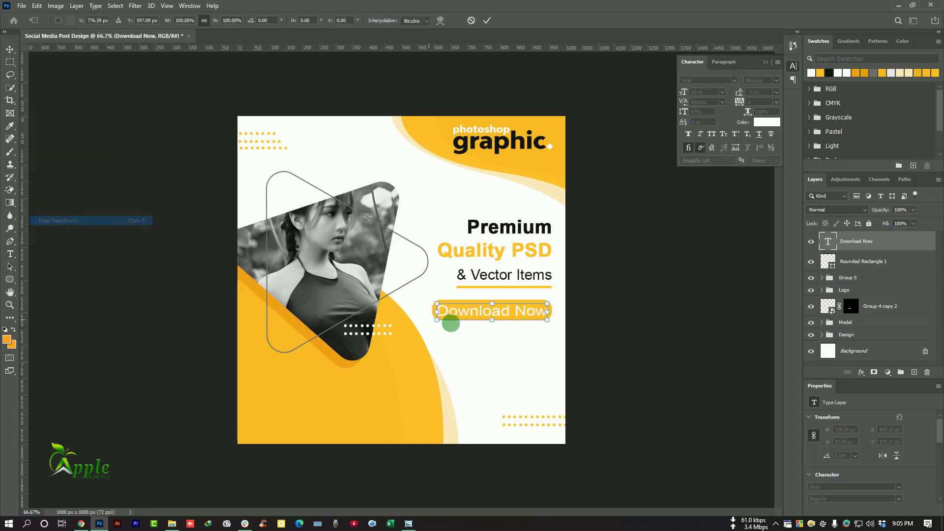
left_click_drag(549, 319, 545, 320)
left_click(488, 20)
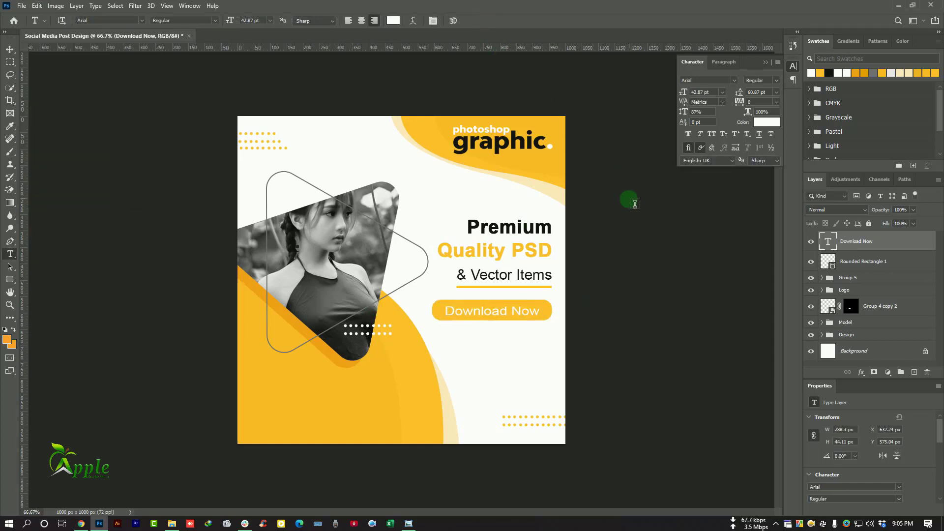
left_click(11, 50)
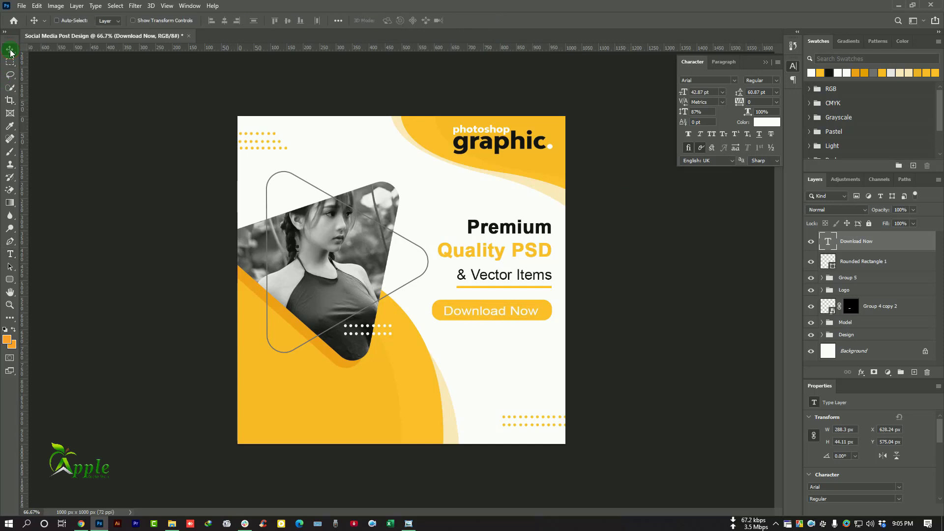
key("Left")
key("Left")
key("Up")
key("Up")
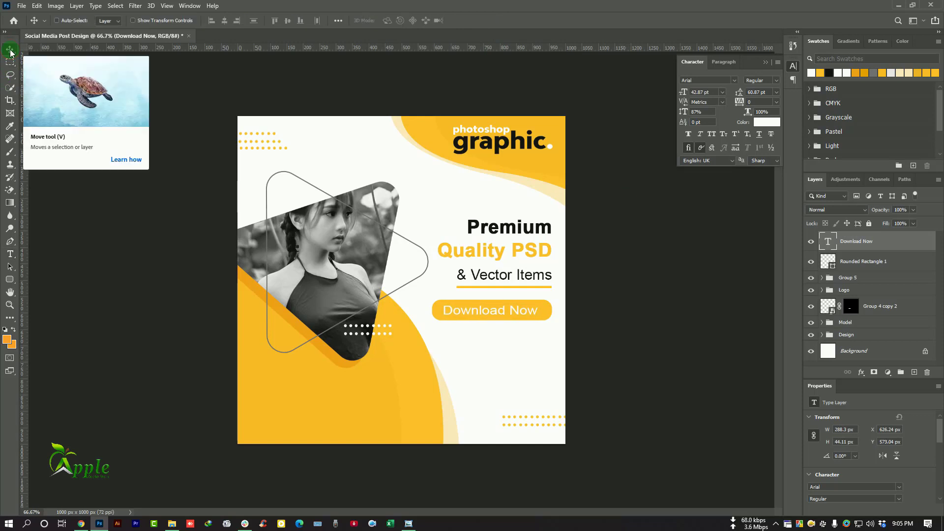
Set the "Download Now" text to Bold, close the character settings, and nudge the text about 11 px right to centre it in the bar
left_click(772, 84)
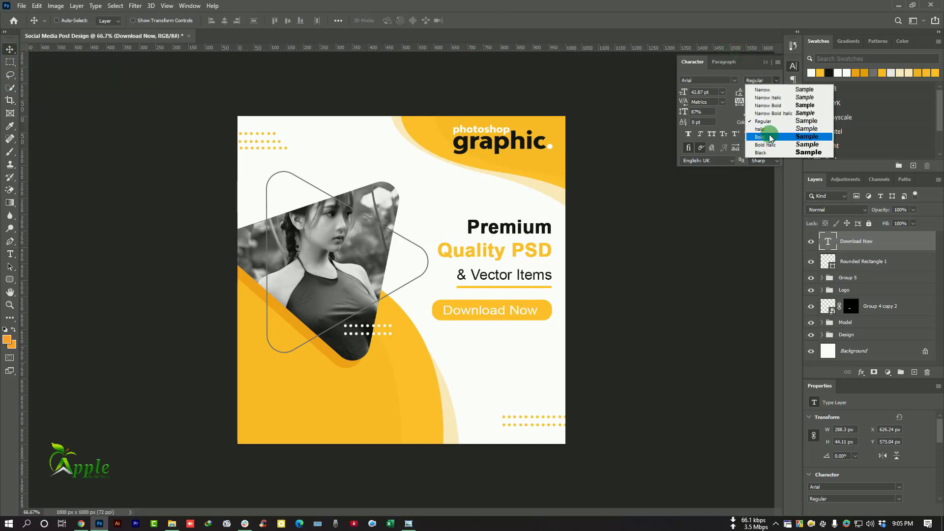
left_click(771, 137)
left_click(765, 63)
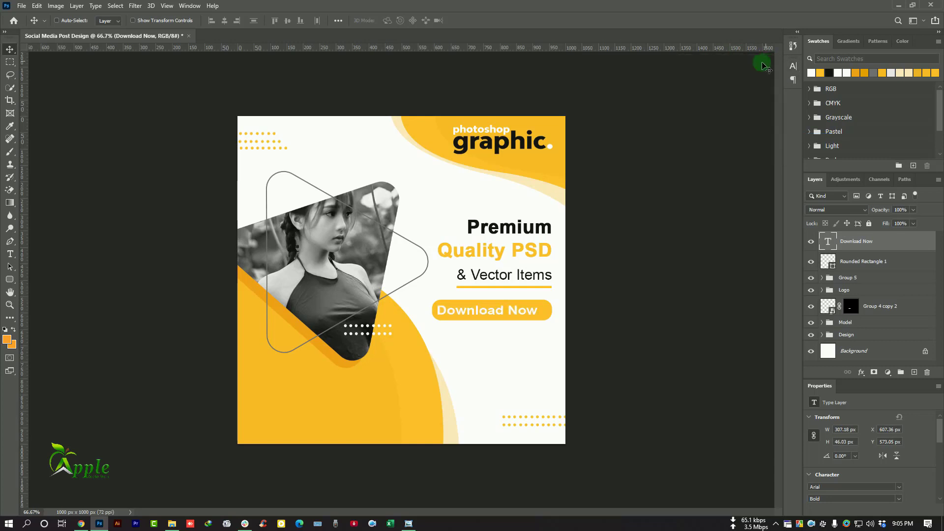
key("Right")
key("Right")
key("Right")
key("Right")
key("Right")
key("Right")
key("Right")
key("Right")
key("Right")
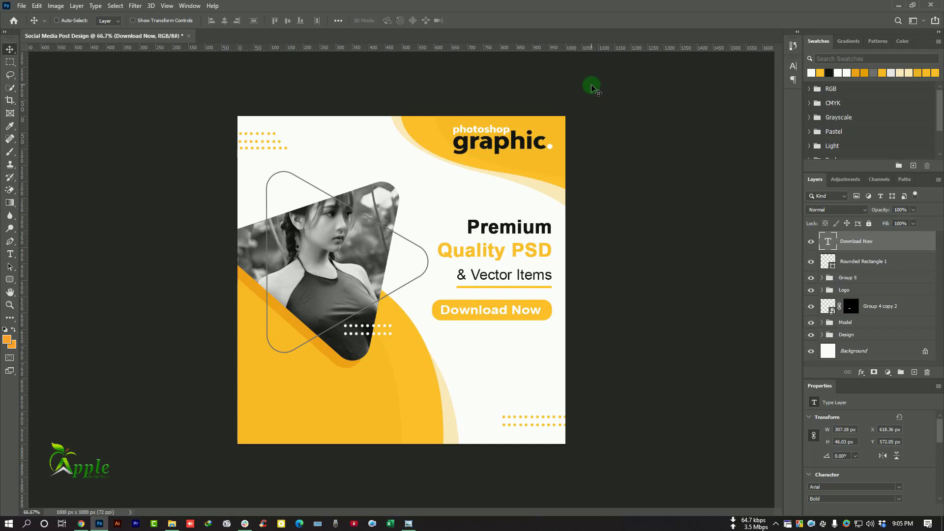
Group the "Download Now" text, the rounded bar and the headline group, and name the new group "Premium"
key("ctrl+minus")
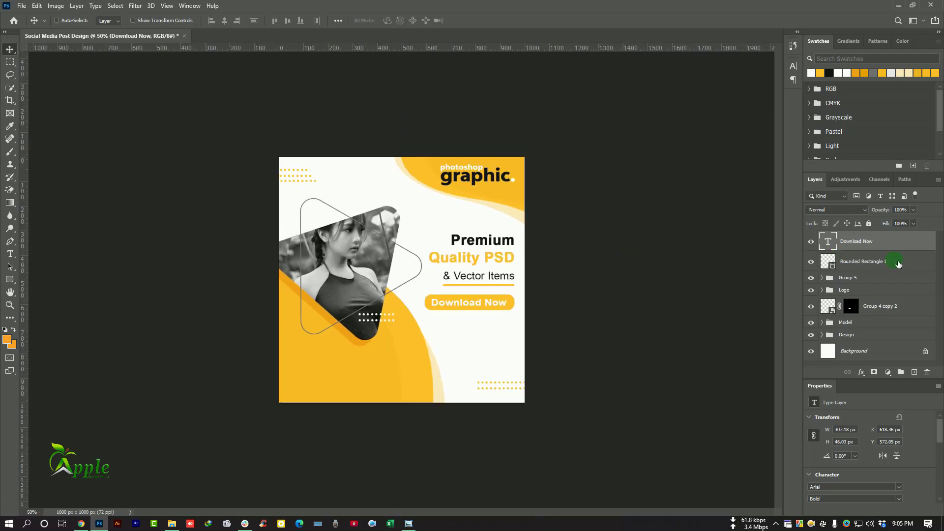
left_click(880, 265, "shift")
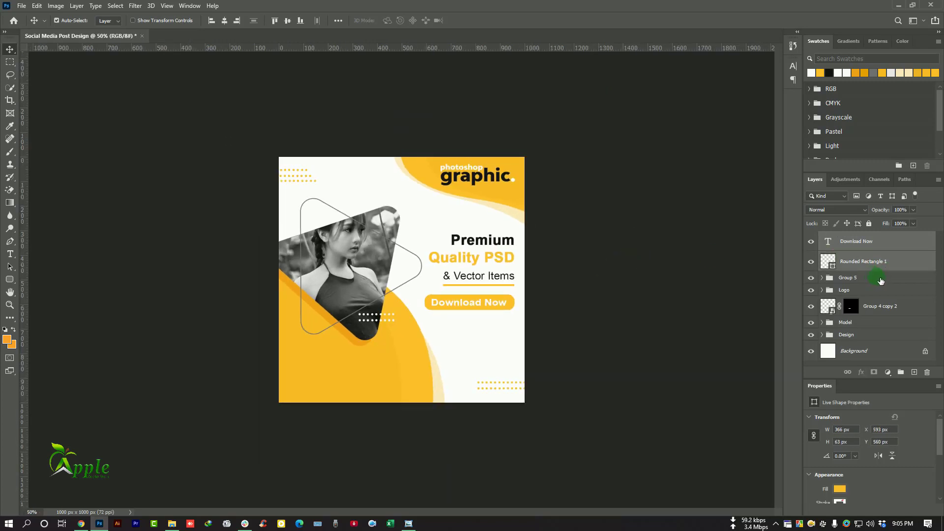
left_click(811, 278)
left_click(811, 277)
left_click(876, 285, "shift")
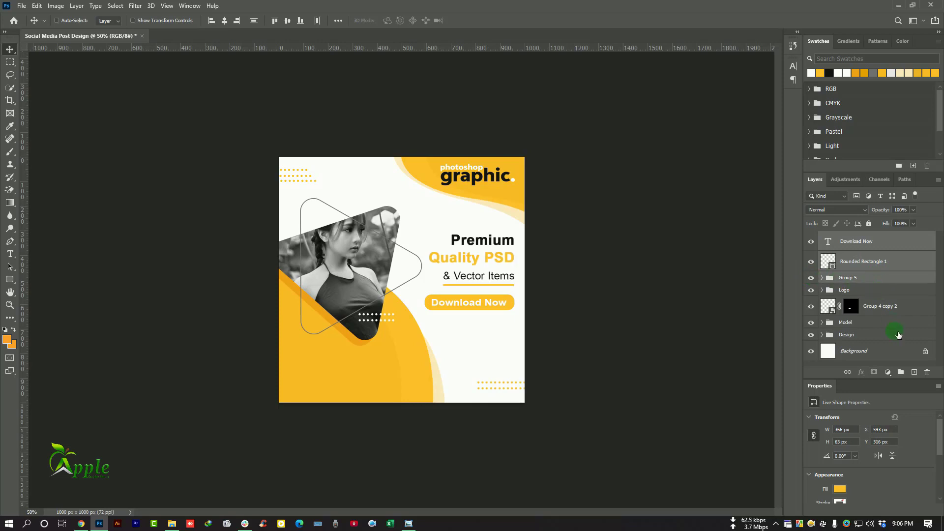
left_click(901, 372)
double_click(849, 237)
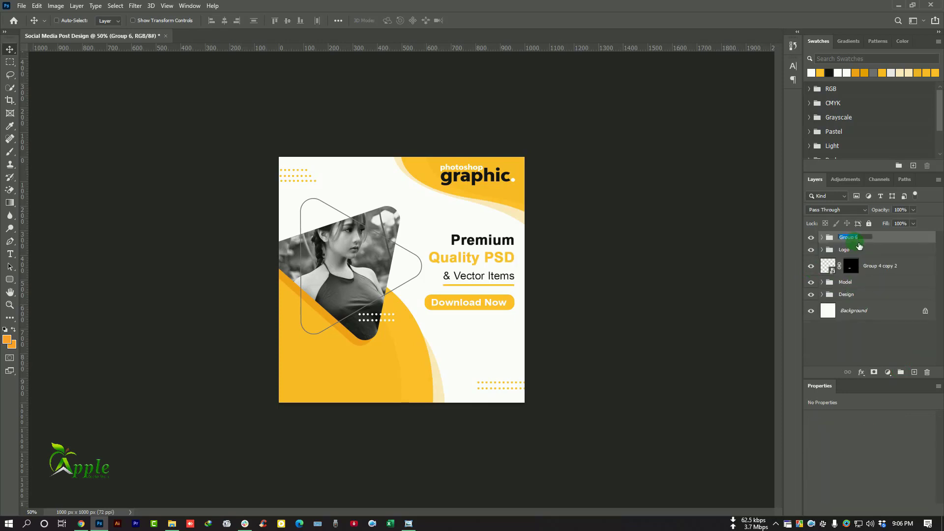
type("Type")
type("ium")
key("Return")
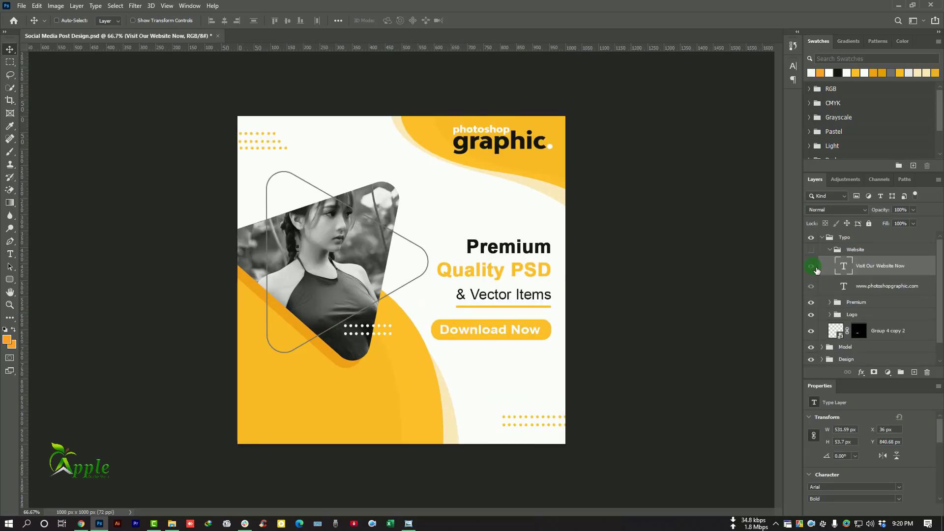
left_click(812, 266)
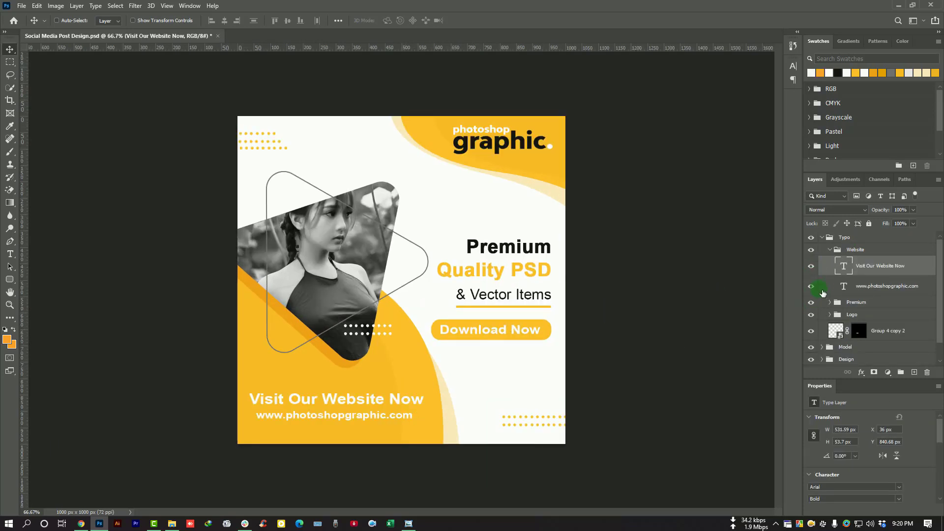
left_click(812, 286)
left_click(812, 286)
left_click_drag(343, 398, 243, 400)
key("ctrl+z")
key("ctrl")
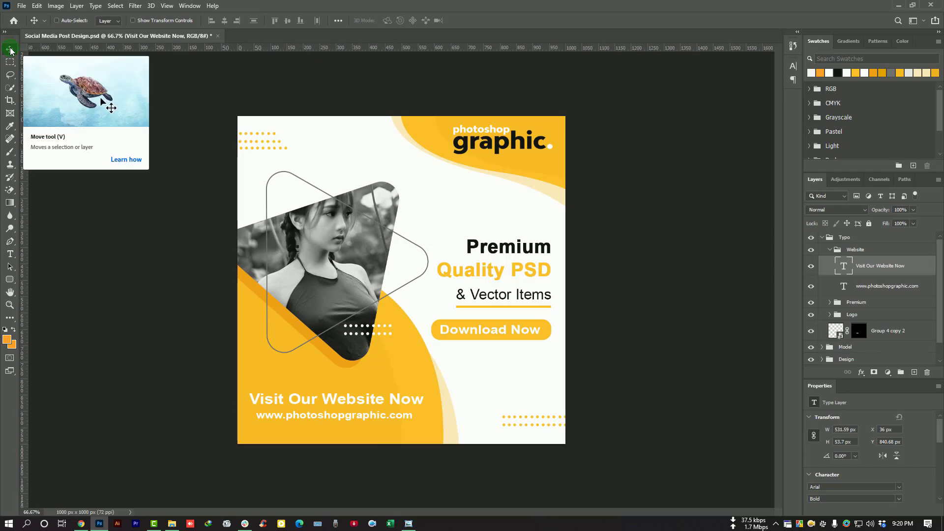